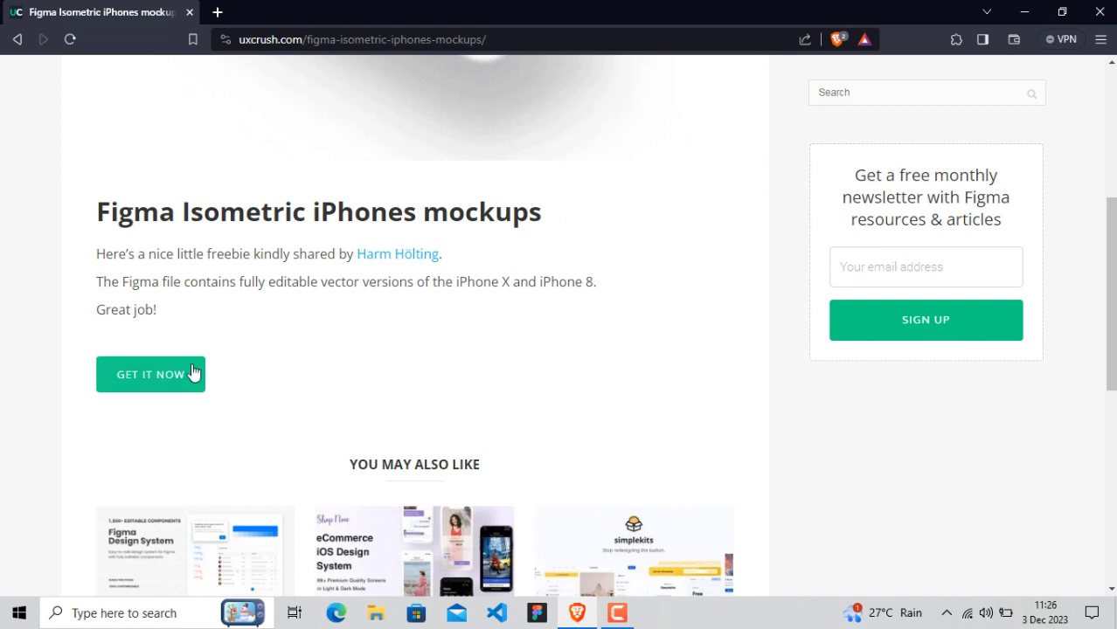
Get the Figma Isometric iPhones mockups file and duplicate the Isometric iX & i8 (Copy) file
{"action": "left_click", "coordinate": [179, 378]}
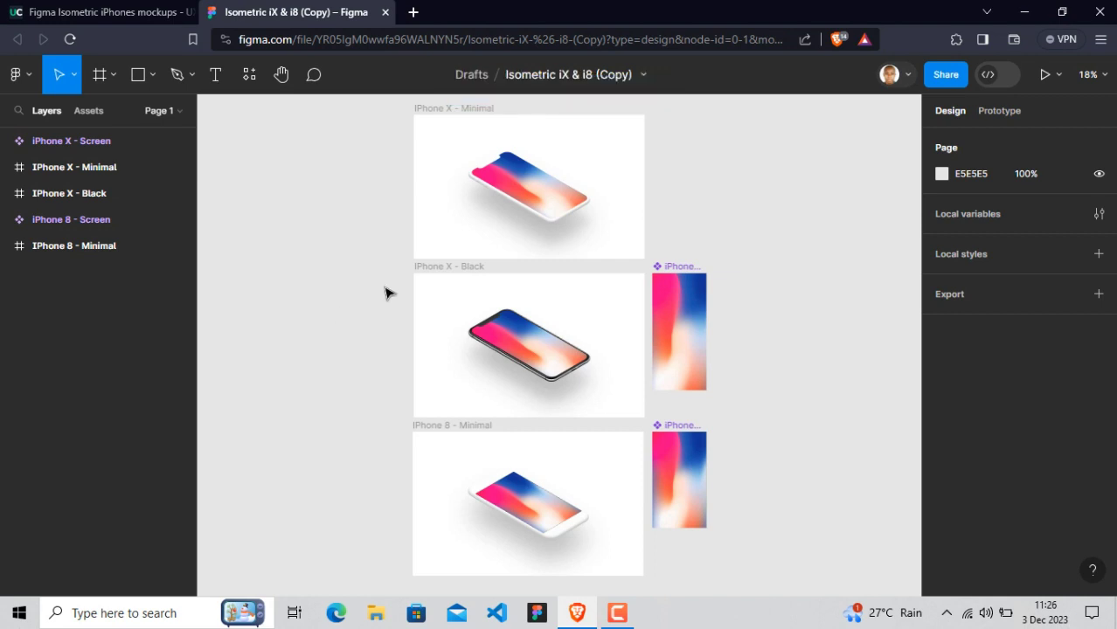
{"action": "left_click", "coordinate": [642, 76]}
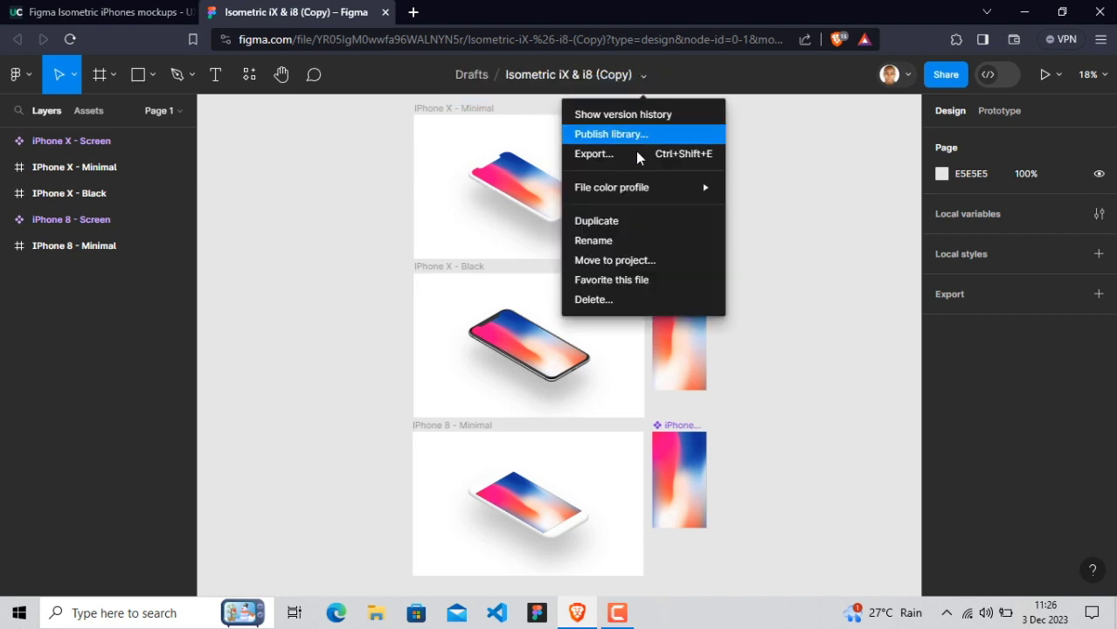
{"action": "left_click", "coordinate": [636, 224]}
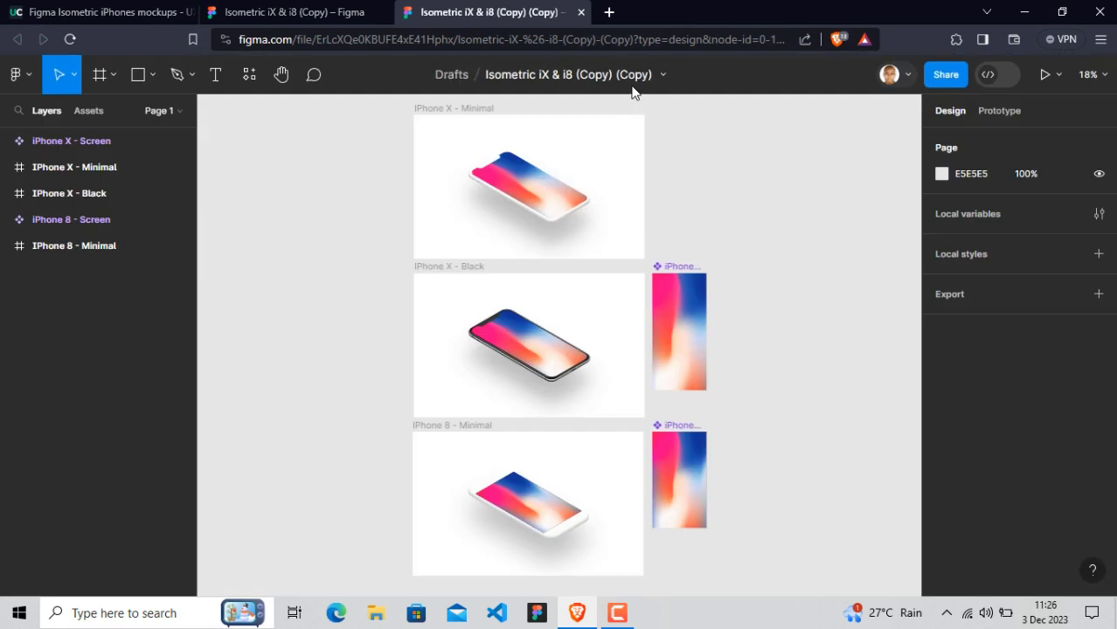
Rename the duplicated mockup file to "Isometric iX & i8", removing both "(Copy)" suffixes
{"action": "left_click", "coordinate": [662, 77]}
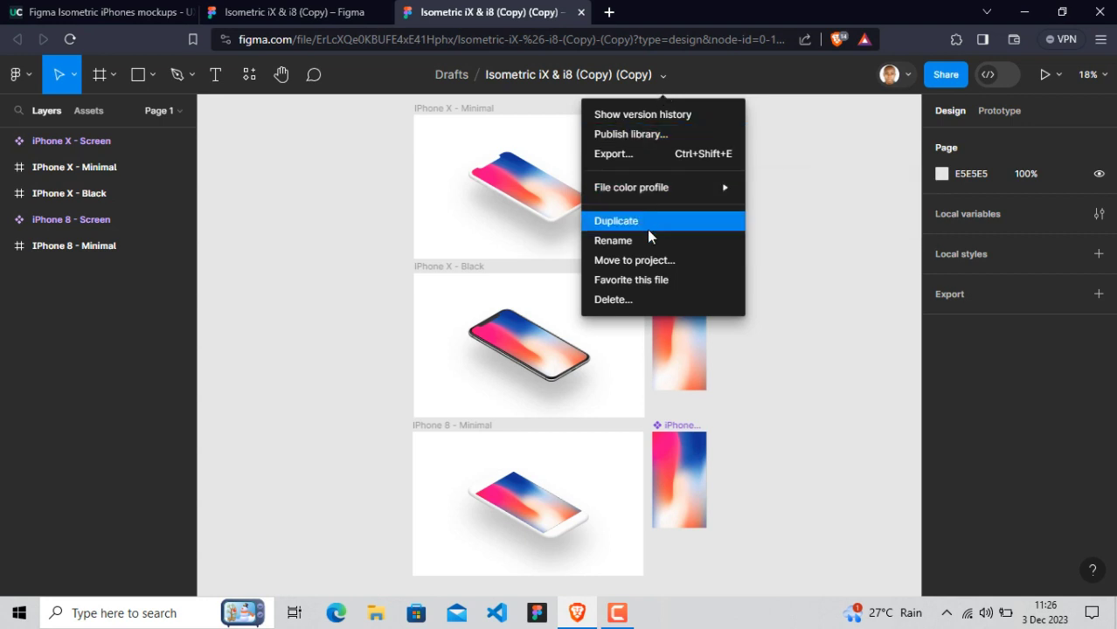
{"action": "left_click", "coordinate": [629, 75]}
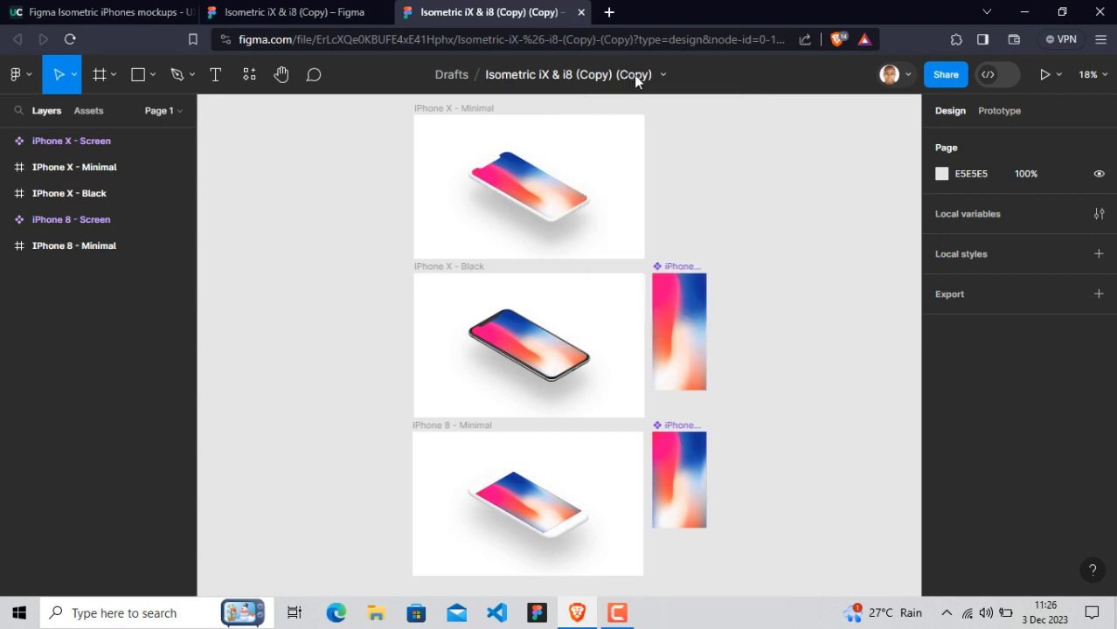
{"action": "left_click", "coordinate": [634, 74]}
{"action": "left_click", "coordinate": [637, 75]}
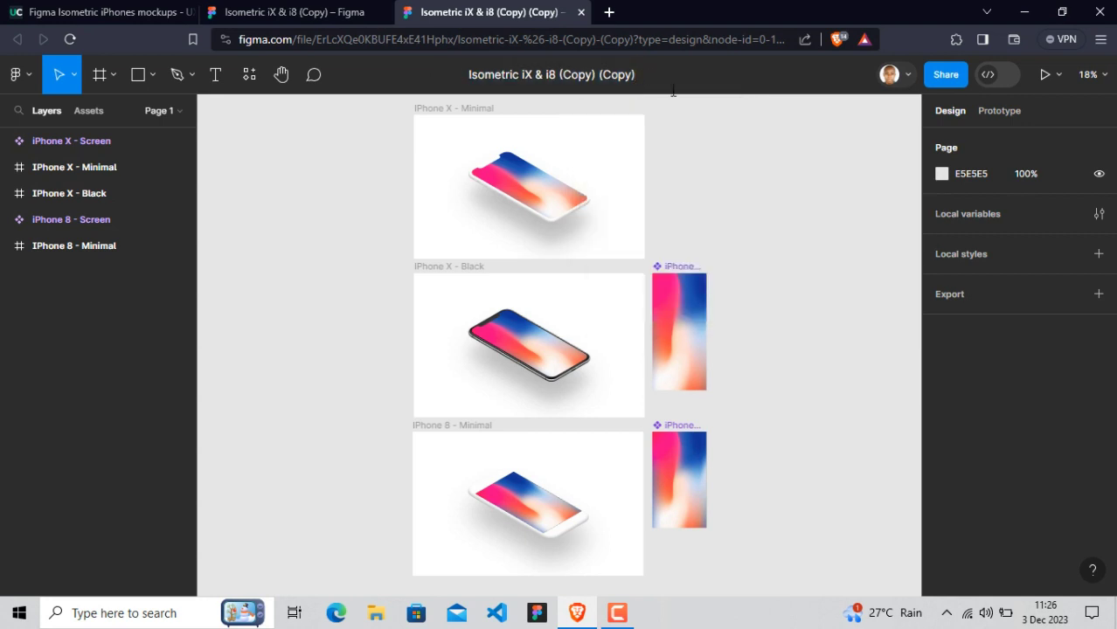
{"action": "key", "text": "BackSpace"}
{"action": "key", "text": "BackSpace"}
{"action": "key", "text": "BackSpace"}
{"action": "key", "text": "BackSpace"}
{"action": "key", "text": "BackSpace"}
{"action": "key", "text": "BackSpace"}
{"action": "key", "text": "BackSpace"}
{"action": "key", "text": "BackSpace"}
{"action": "key", "text": "BackSpace"}
{"action": "key", "text": "BackSpace"}
{"action": "key", "text": "BackSpace"}
{"action": "key", "text": "BackSpace"}
{"action": "key", "text": "BackSpace"}
{"action": "key", "text": "BackSpace"}
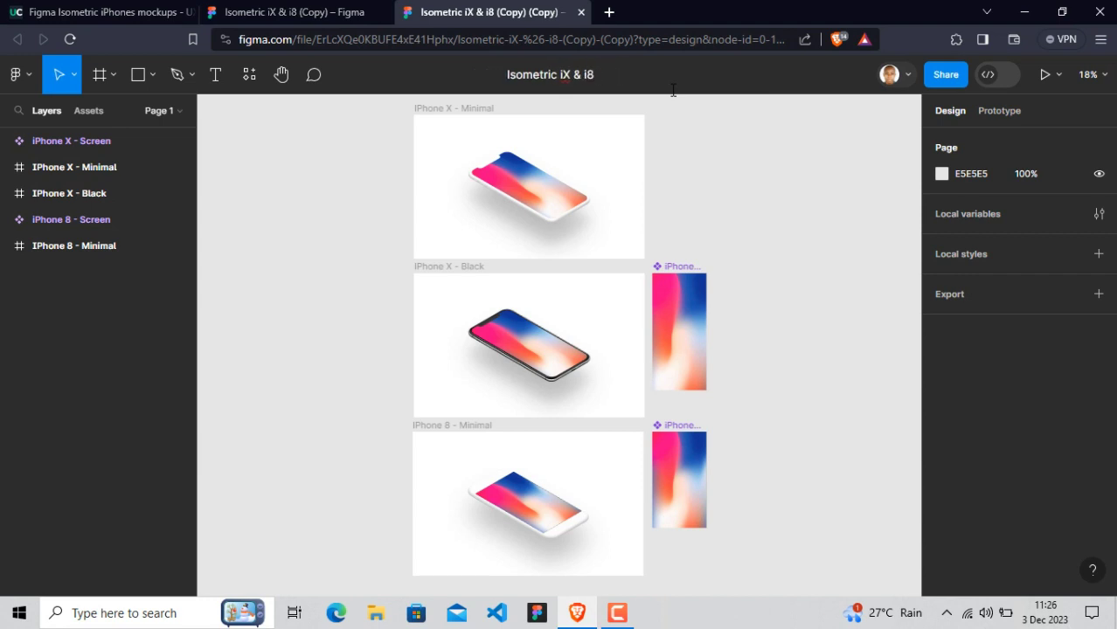
{"action": "key", "text": "Return"}
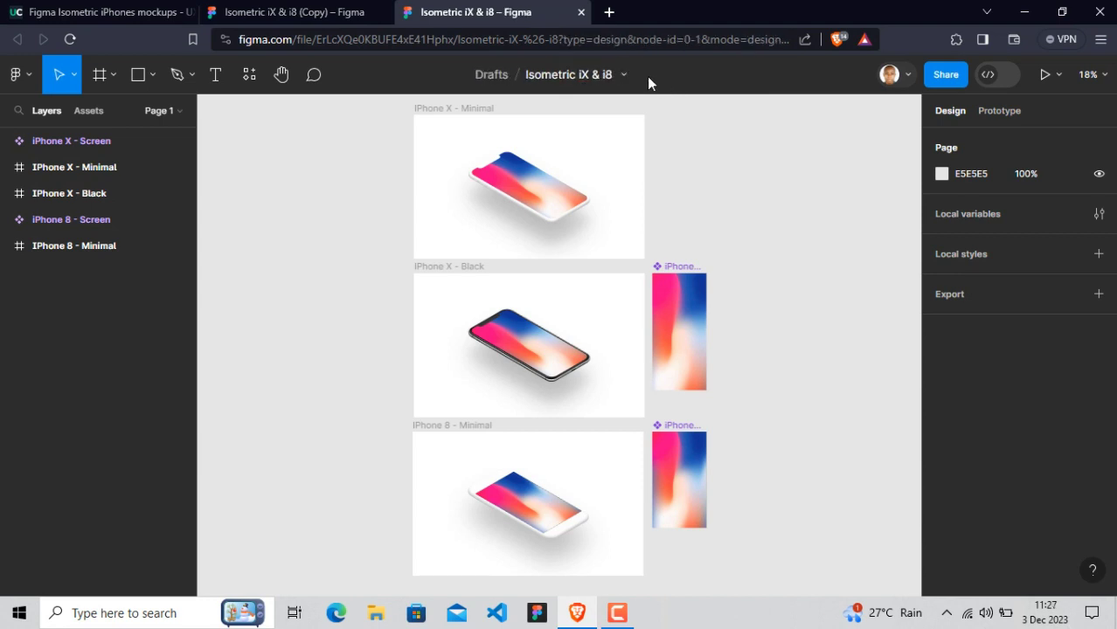
Move the Isometric iX & i8 file to the 3. Tutorials project of the Udemy Course Project team
{"action": "left_click", "coordinate": [622, 77]}
{"action": "left_click", "coordinate": [610, 259]}
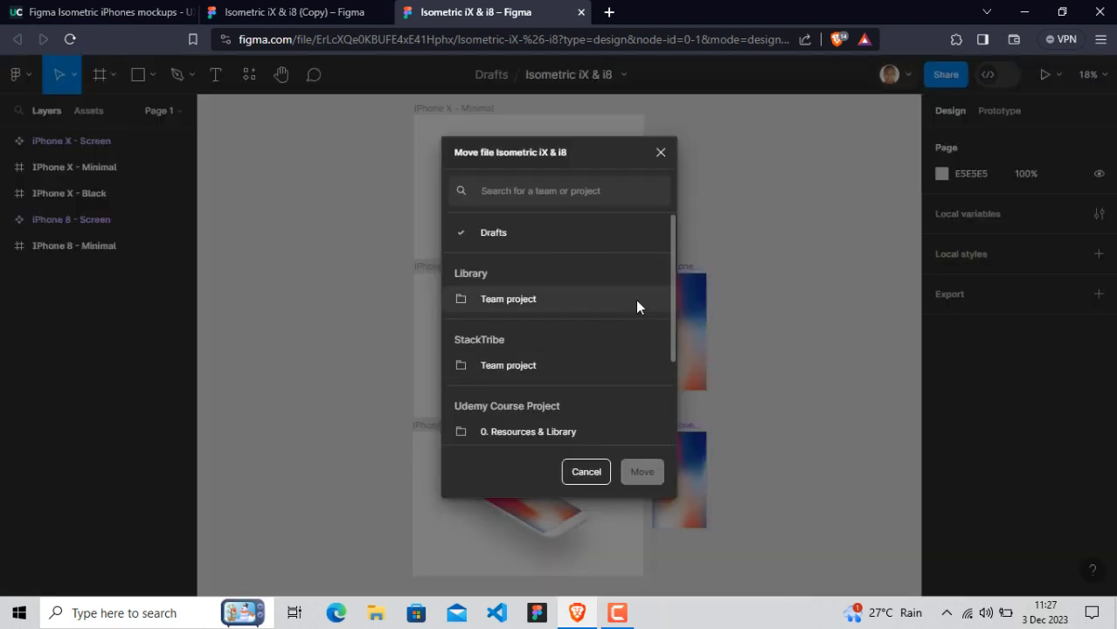
{"action": "left_click_drag", "start_coordinate": [672, 302], "coordinate": [673, 394]}
{"action": "left_click", "coordinate": [532, 358]}
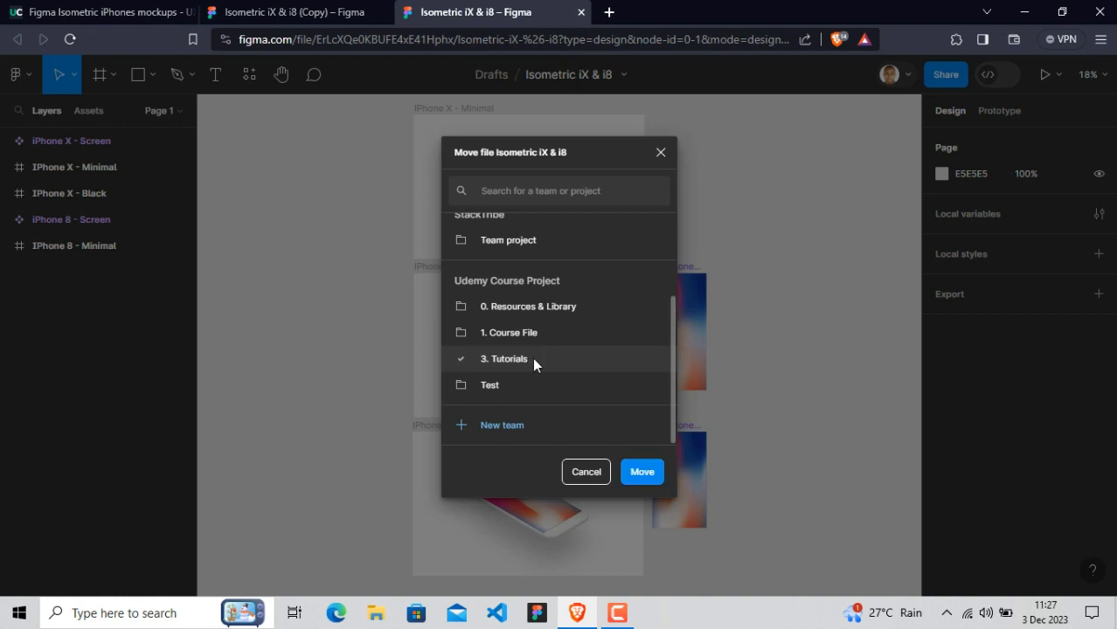
{"action": "left_click", "coordinate": [634, 476]}
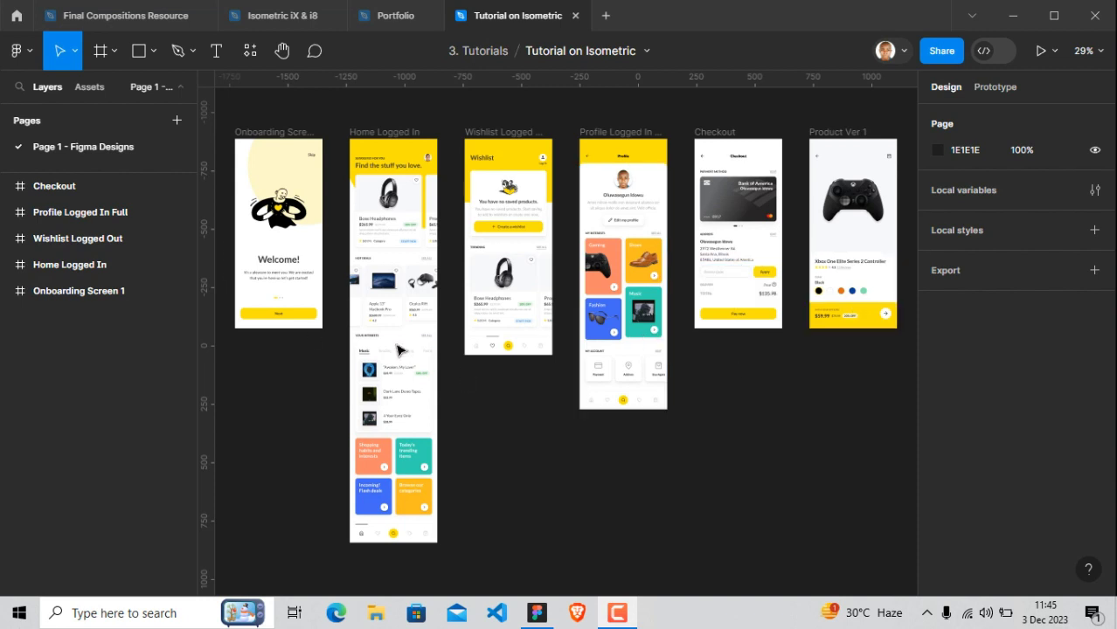
Look over the onboarding, home and wishlist screens of the Tutorial on Isometric file at 50% zoom
{"action": "key", "text": "ctrl+plus"}
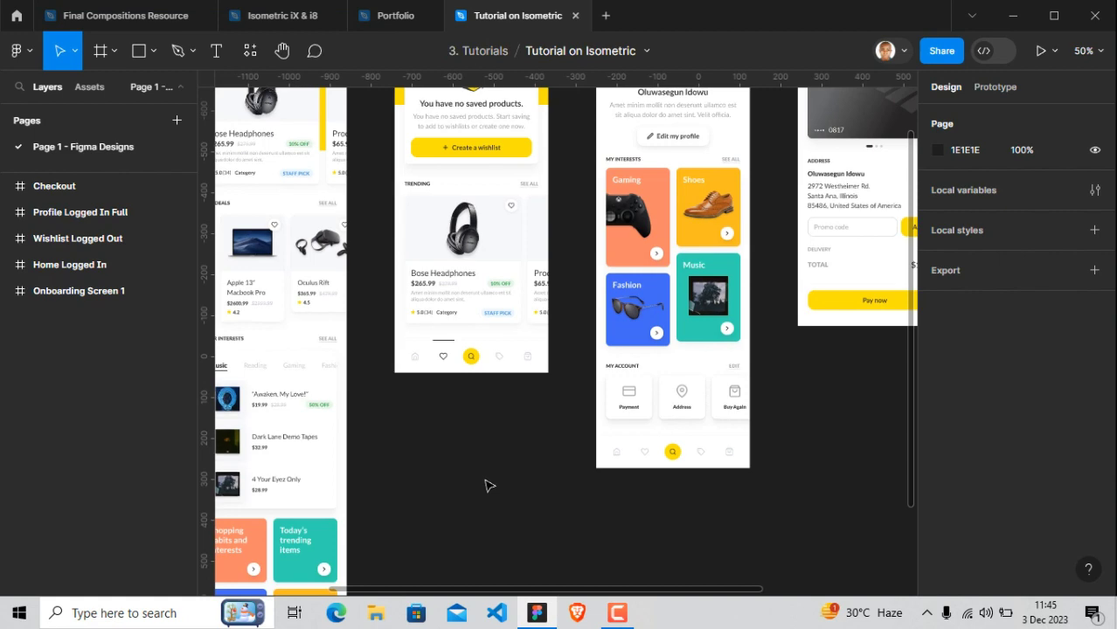
{"action": "key", "text": "h"}
{"action": "left_click_drag", "start_coordinate": [370, 307], "coordinate": [610, 506]}
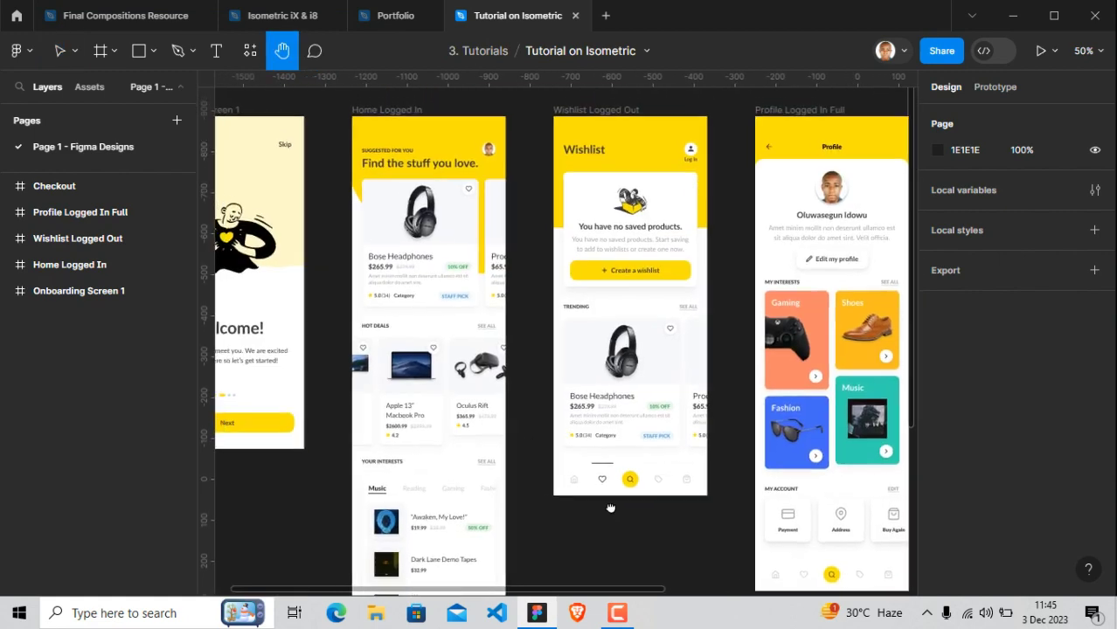
{"action": "left_click_drag", "start_coordinate": [430, 355], "coordinate": [480, 312]}
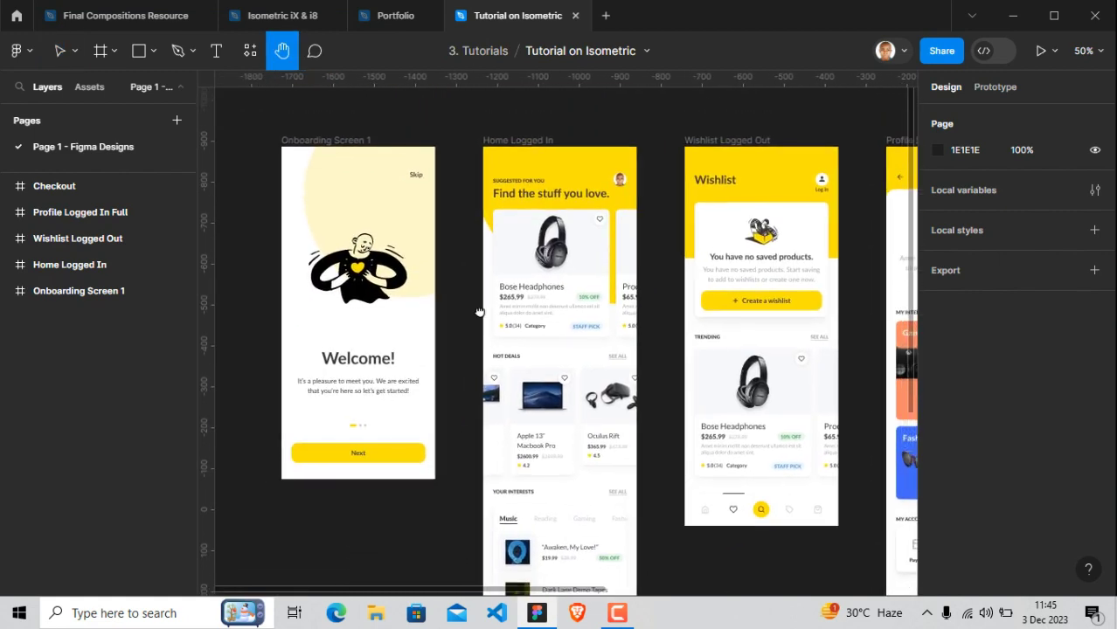
{"action": "mouse_move", "coordinate": [465, 361]}
{"action": "left_mouse_down"}
{"action": "mouse_move", "coordinate": [400, 405]}
{"action": "mouse_move", "coordinate": [371, 378]}
{"action": "mouse_move", "coordinate": [407, 143]}
{"action": "mouse_move", "coordinate": [424, 287]}
{"action": "left_mouse_up"}
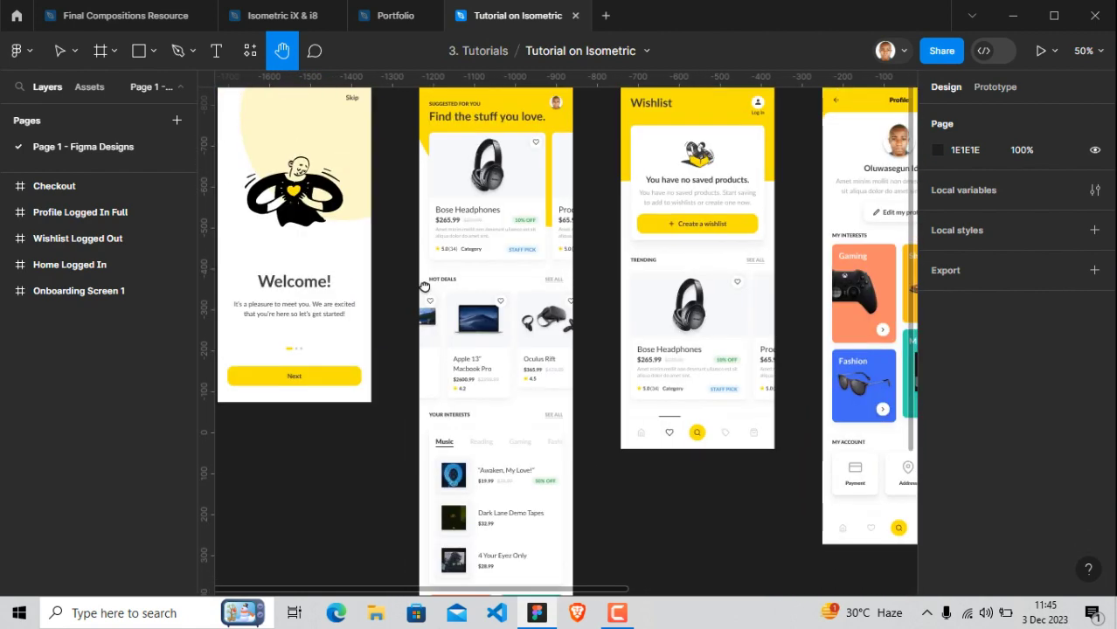
{"action": "left_click_drag", "start_coordinate": [546, 215], "coordinate": [494, 275]}
{"action": "mouse_move", "coordinate": [624, 191]}
{"action": "left_mouse_down"}
{"action": "mouse_move", "coordinate": [558, 229]}
{"action": "mouse_move", "coordinate": [430, 219]}
{"action": "left_mouse_up"}
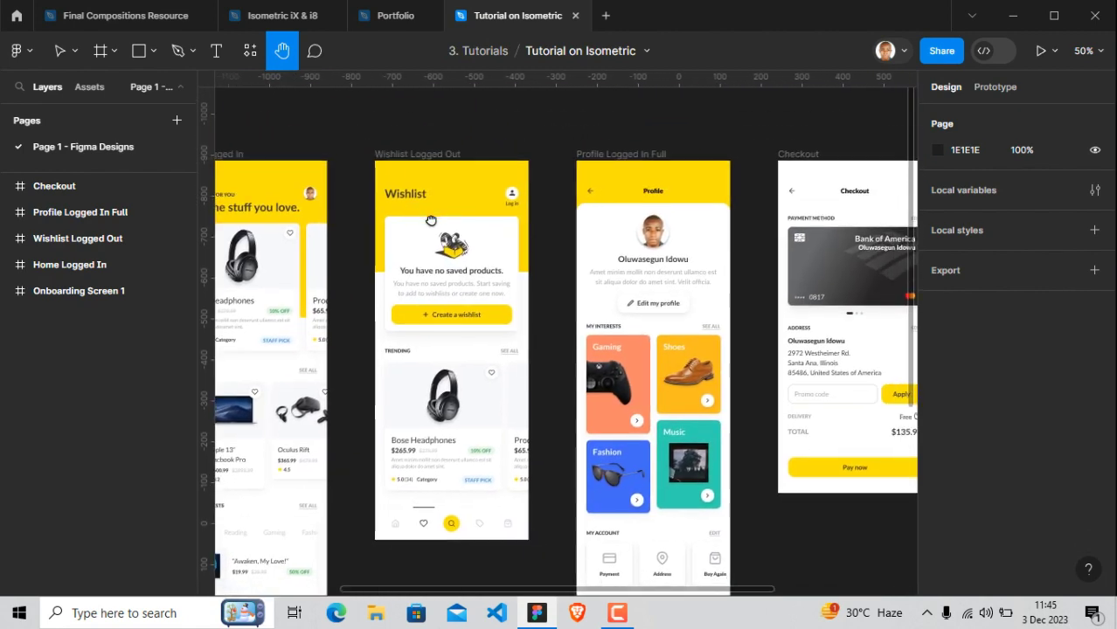
Examine the profile, checkout and product screens closely at 100% zoom
{"action": "key", "text": "shift+0"}
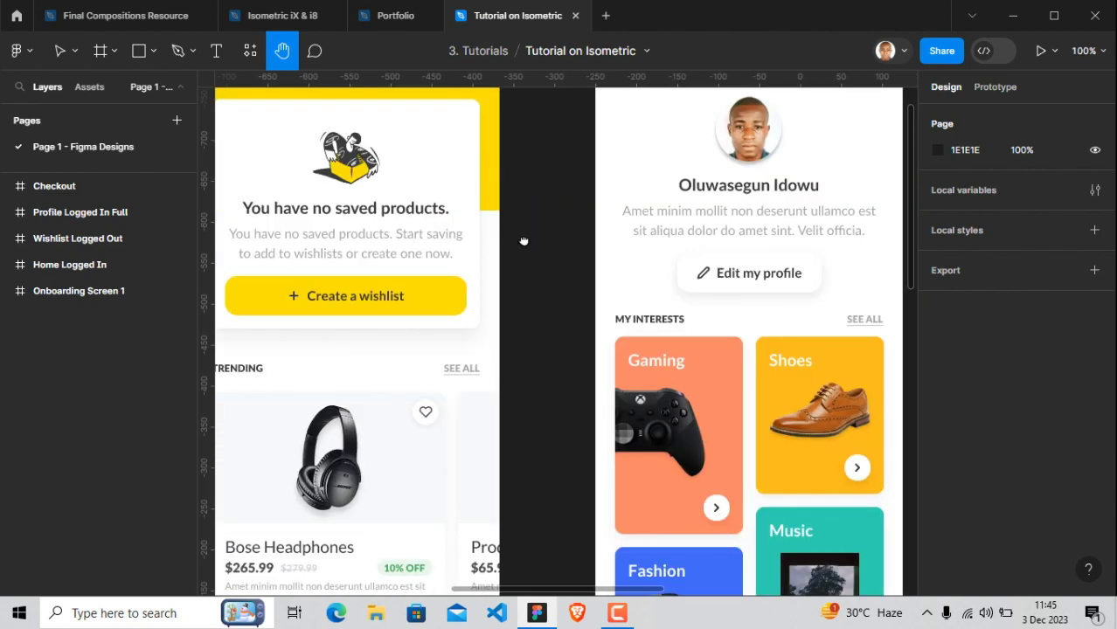
{"action": "left_click_drag", "start_coordinate": [523, 241], "coordinate": [354, 307]}
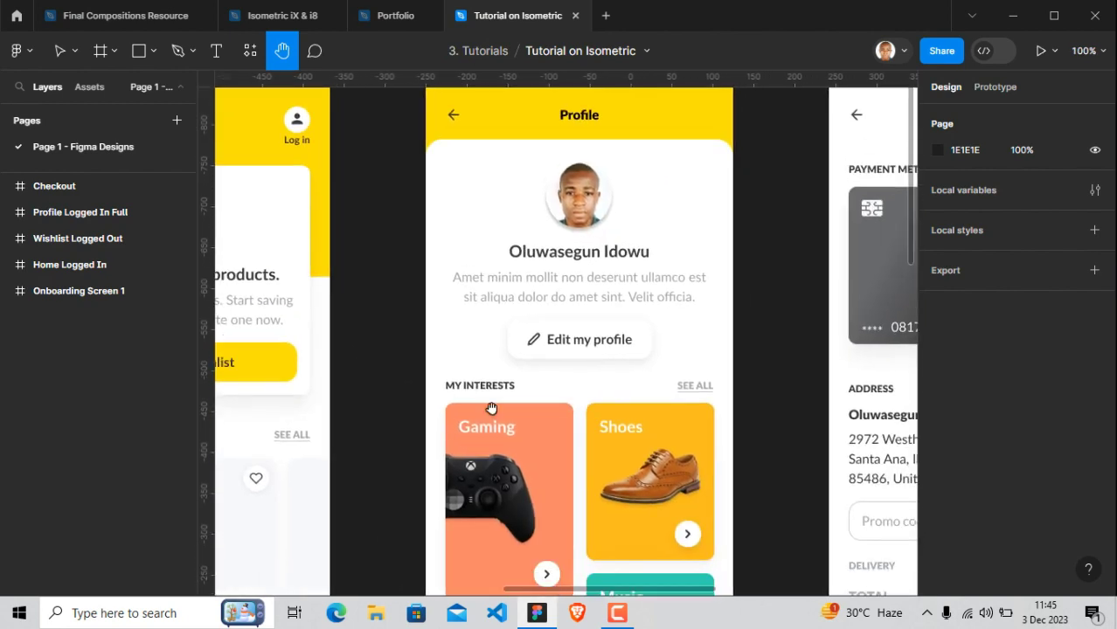
{"action": "mouse_move", "coordinate": [492, 408]}
{"action": "left_mouse_down"}
{"action": "mouse_move", "coordinate": [391, 240]}
{"action": "mouse_move", "coordinate": [370, 167]}
{"action": "left_mouse_up"}
{"action": "left_click_drag", "start_coordinate": [428, 372], "coordinate": [440, 194]}
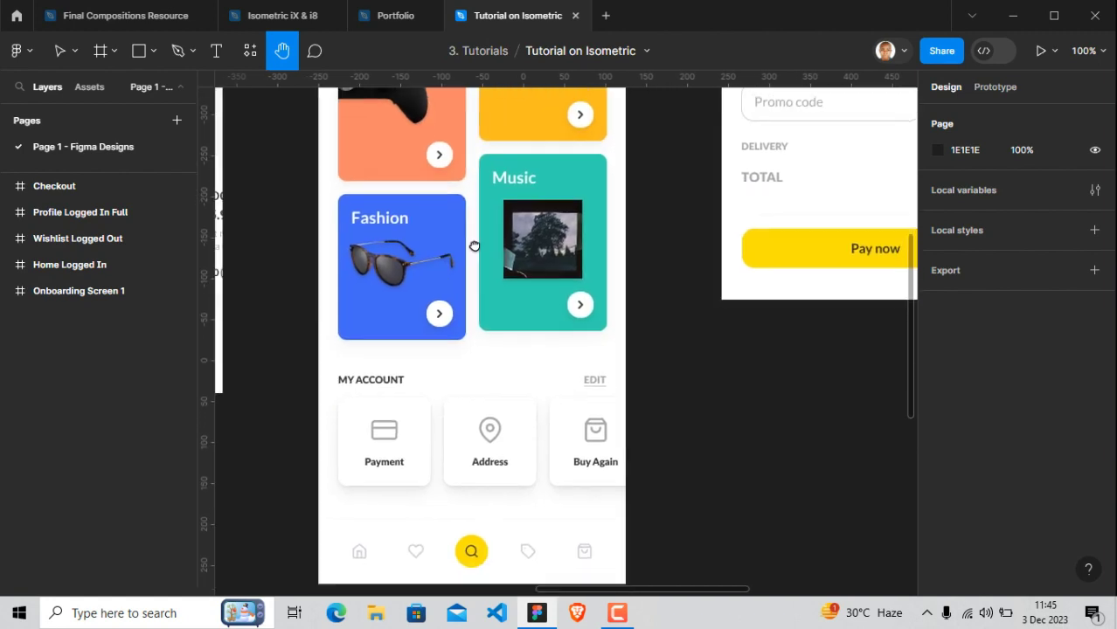
{"action": "mouse_move", "coordinate": [475, 246]}
{"action": "left_mouse_down"}
{"action": "mouse_move", "coordinate": [479, 426]}
{"action": "mouse_move", "coordinate": [399, 492]}
{"action": "left_mouse_up"}
{"action": "mouse_move", "coordinate": [697, 452]}
{"action": "left_mouse_down"}
{"action": "mouse_move", "coordinate": [618, 506]}
{"action": "mouse_move", "coordinate": [495, 545]}
{"action": "left_mouse_up"}
{"action": "mouse_move", "coordinate": [713, 381]}
{"action": "left_mouse_down"}
{"action": "mouse_move", "coordinate": [668, 493]}
{"action": "mouse_move", "coordinate": [690, 491]}
{"action": "mouse_move", "coordinate": [406, 429]}
{"action": "left_mouse_up"}
{"action": "left_click_drag", "start_coordinate": [581, 342], "coordinate": [516, 290]}
{"action": "mouse_move", "coordinate": [586, 388]}
{"action": "left_mouse_down"}
{"action": "mouse_move", "coordinate": [535, 260]}
{"action": "mouse_move", "coordinate": [685, 431]}
{"action": "mouse_move", "coordinate": [781, 417]}
{"action": "mouse_move", "coordinate": [723, 312]}
{"action": "mouse_move", "coordinate": [726, 391]}
{"action": "mouse_move", "coordinate": [670, 403]}
{"action": "left_mouse_up"}
Inspect the product container on the product screen and the credit card and address block on the checkout screen
{"action": "key", "text": "v"}
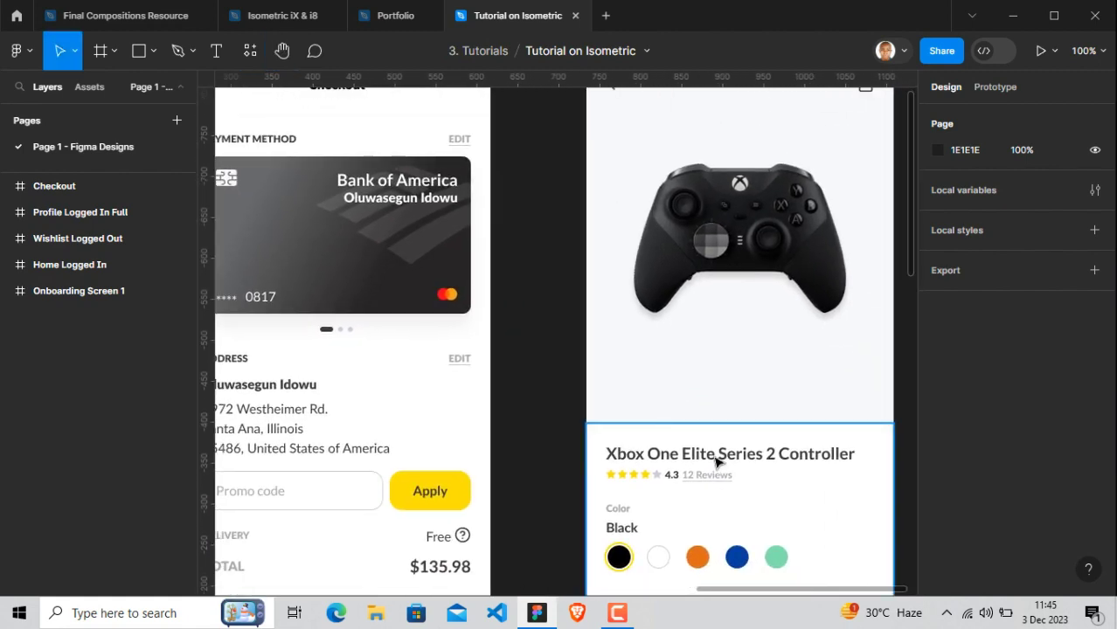
{"action": "left_click", "coordinate": [716, 462]}
{"action": "left_click", "coordinate": [507, 374]}
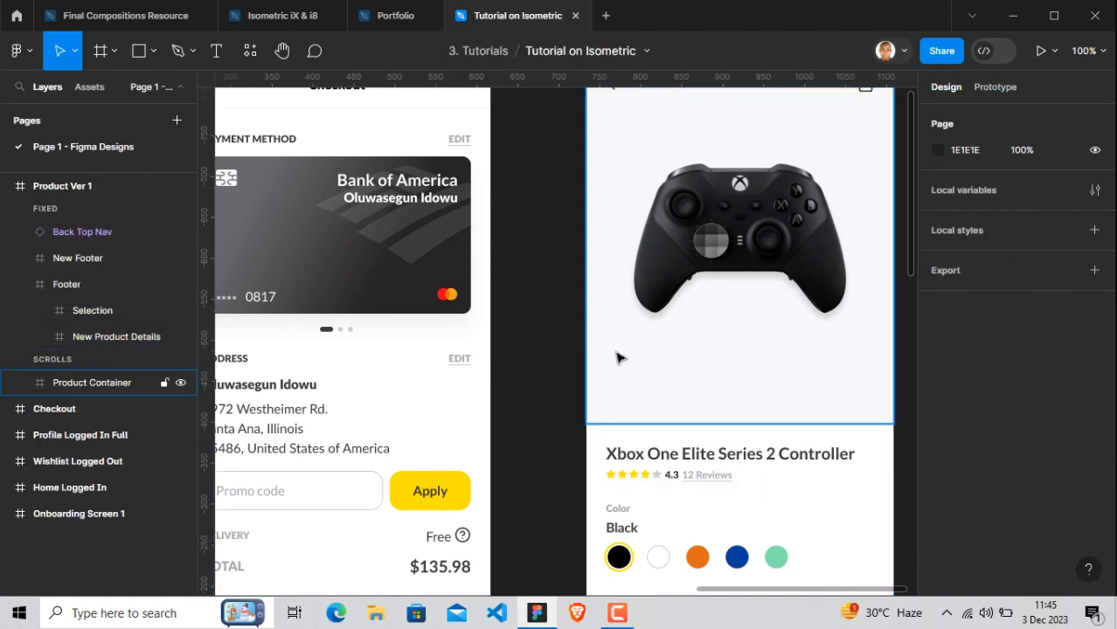
{"action": "left_click", "coordinate": [688, 269]}
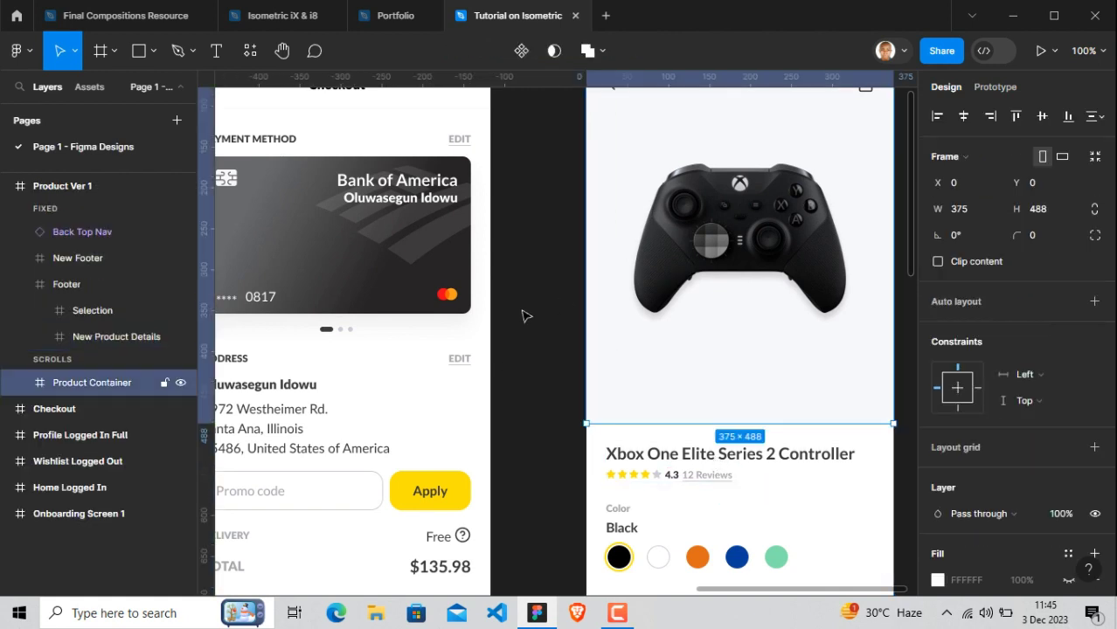
{"action": "left_click", "coordinate": [437, 299]}
{"action": "left_click", "coordinate": [539, 424]}
{"action": "key", "text": "h"}
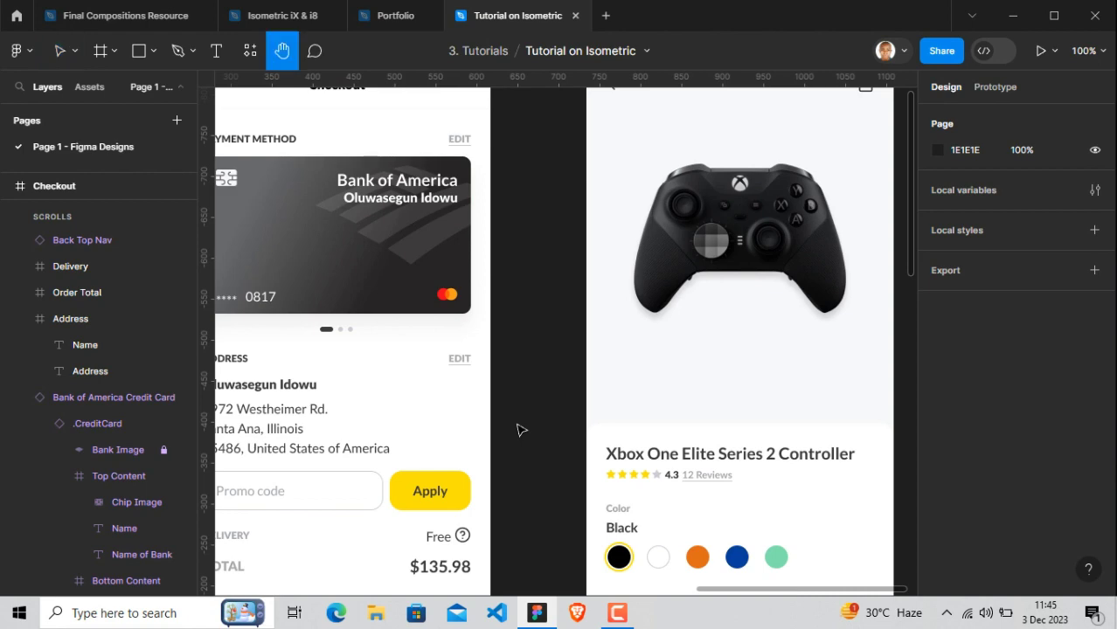
{"action": "left_click_drag", "start_coordinate": [471, 417], "coordinate": [697, 361]}
{"action": "key", "text": "v"}
{"action": "left_click", "coordinate": [514, 341]}
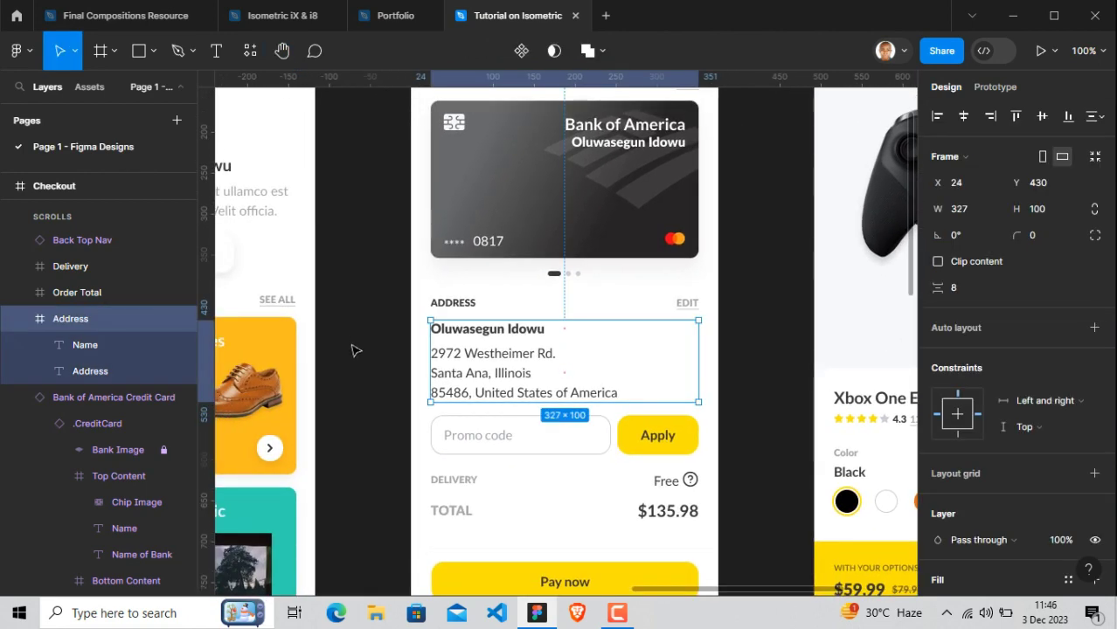
{"action": "left_click", "coordinate": [352, 381]}
Export the Profile Logged In Full and Product Ver 1 frames as 1x PNG files into the Tutorial folder on the Desktop
{"action": "key", "text": "shift+1"}
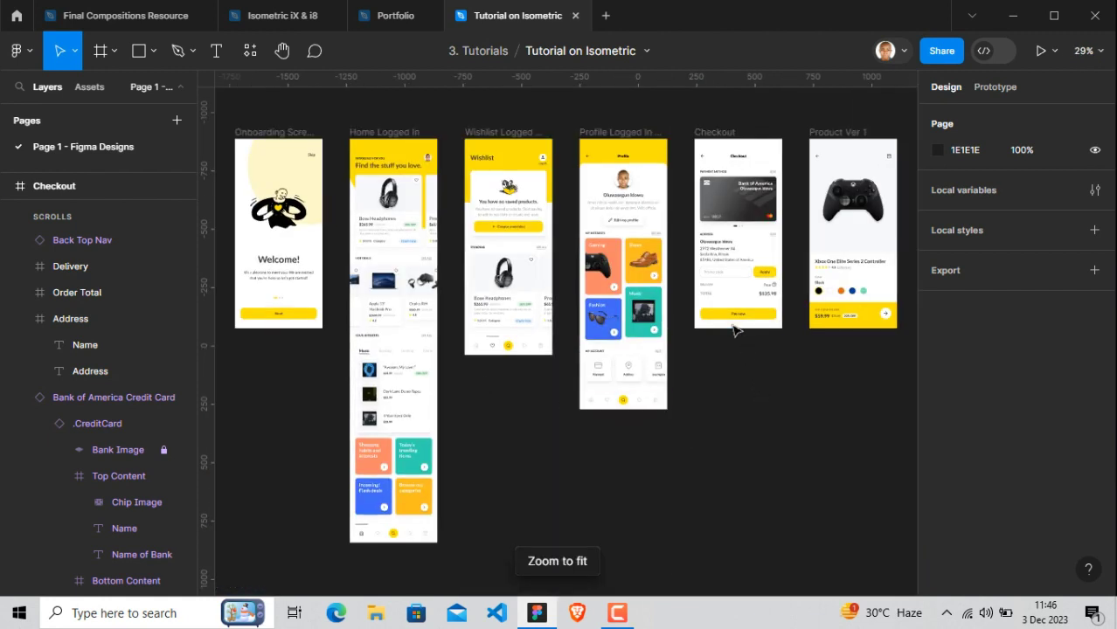
{"action": "left_click", "coordinate": [644, 133]}
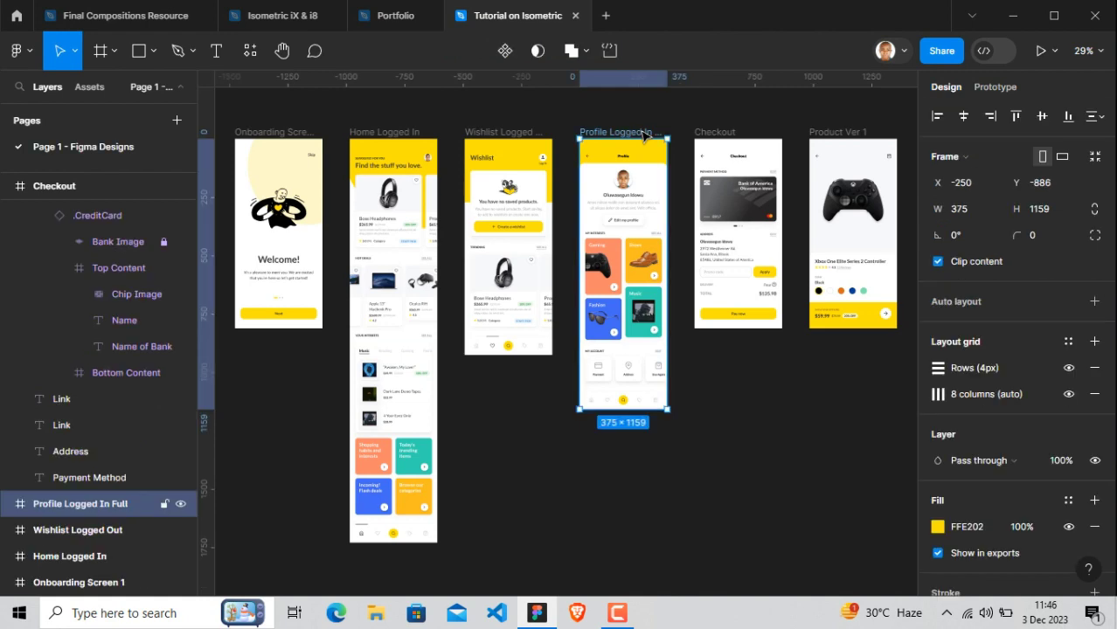
{"action": "left_click", "coordinate": [827, 137], "text": "shift"}
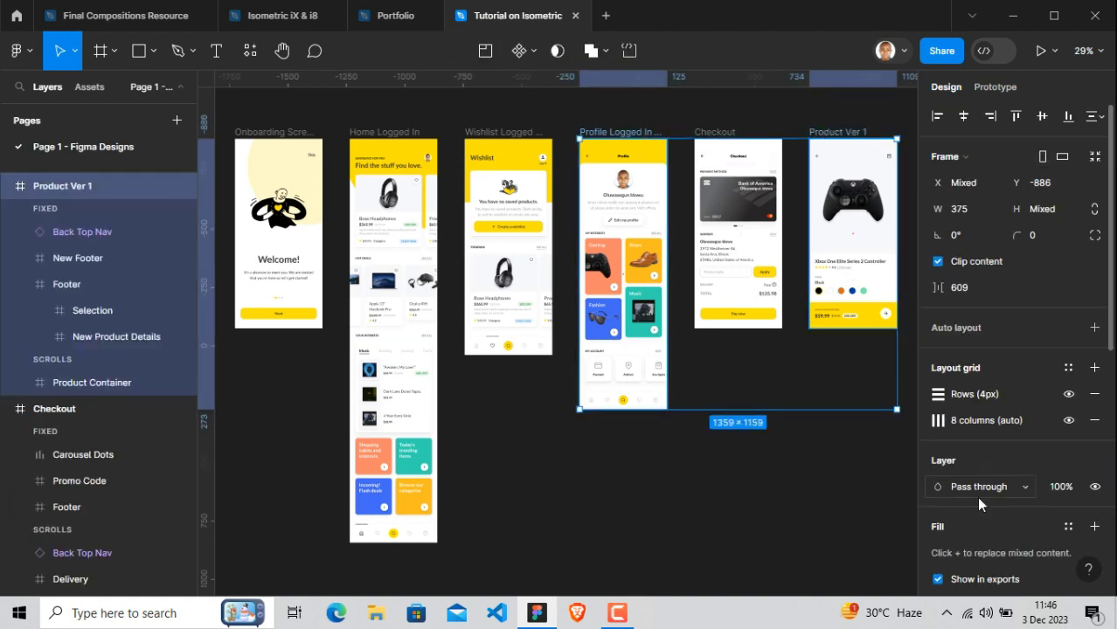
{"action": "scroll", "coordinate": [1028, 522], "scroll_direction": "down", "scroll_amount": 5}
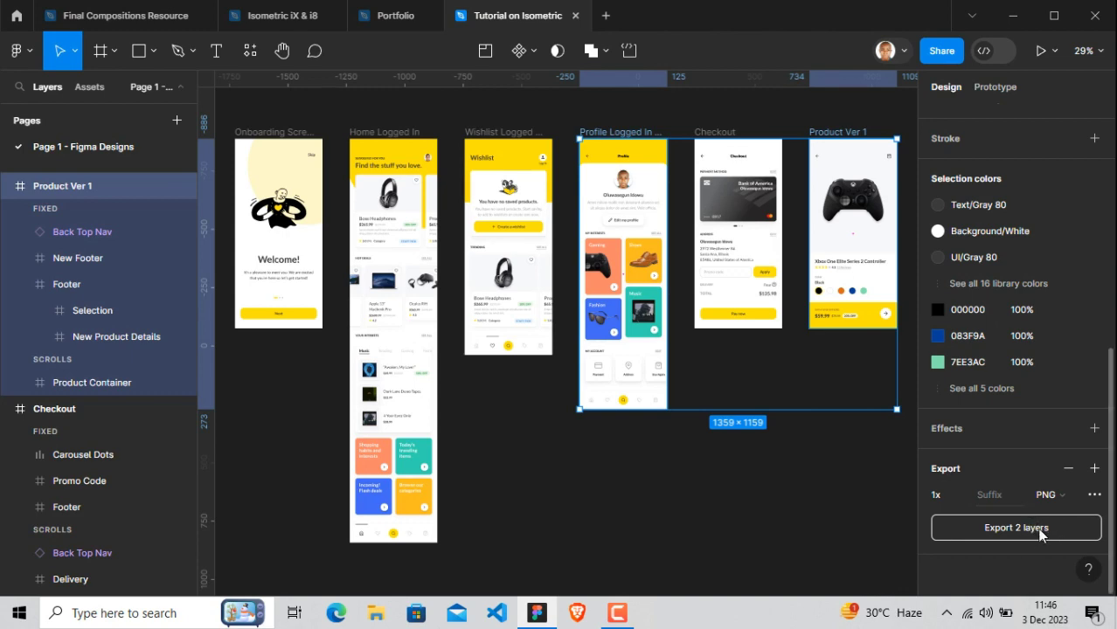
{"action": "left_click", "coordinate": [1006, 530]}
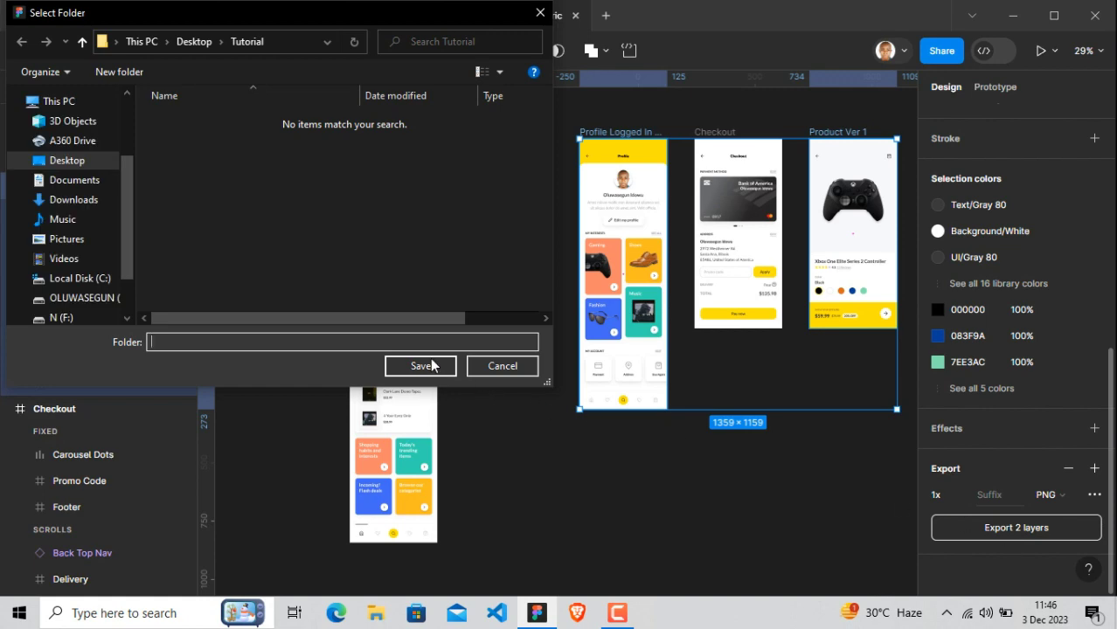
{"action": "left_click", "coordinate": [424, 368]}
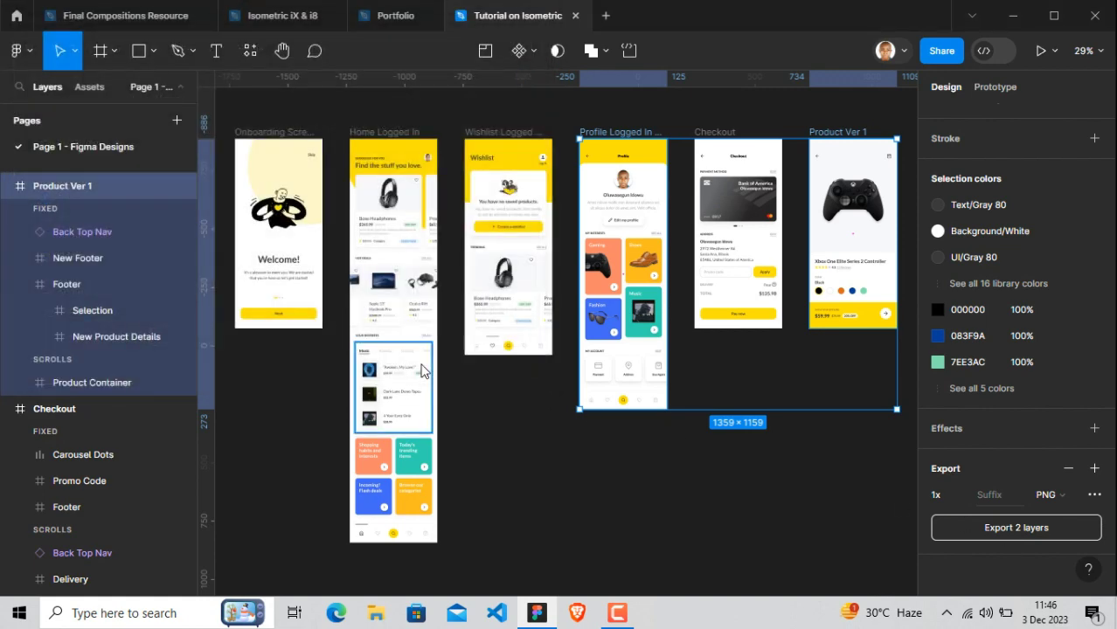
{"action": "left_click", "coordinate": [628, 490]}
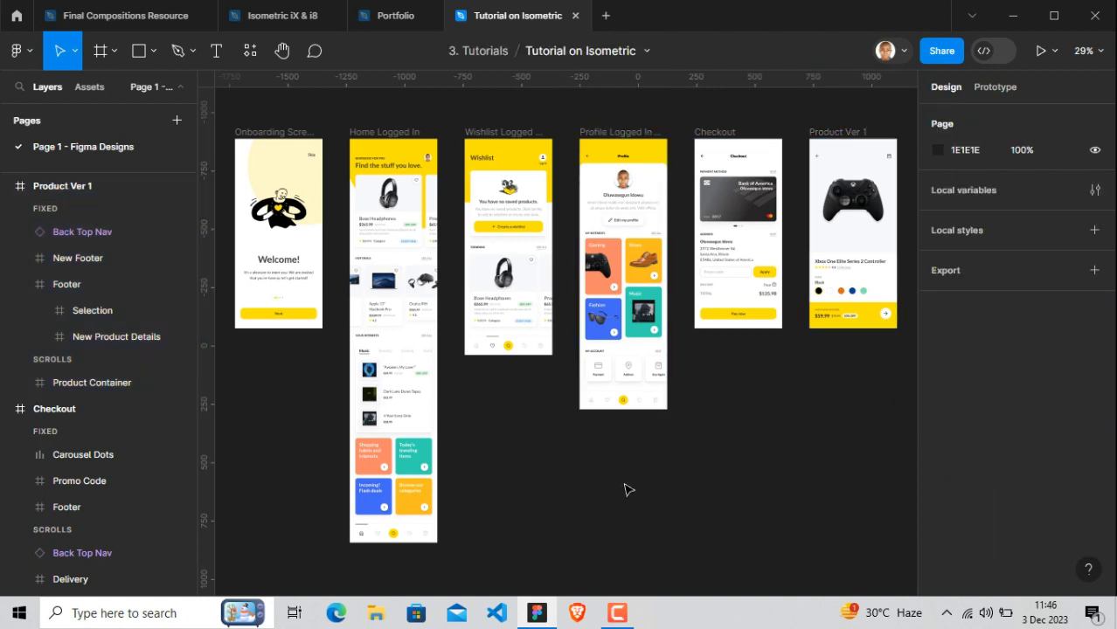
Switch to File Explorer, go to the Tutorial folder on the Desktop and view Product Ver 1.png
{"action": "left_click", "coordinate": [371, 616]}
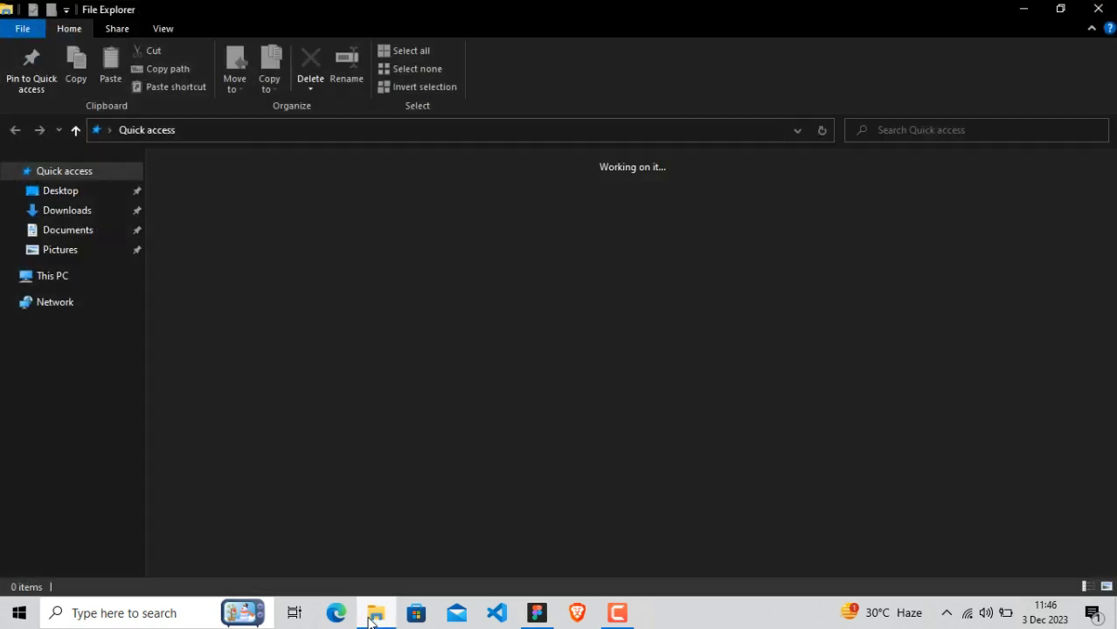
{"action": "left_click", "coordinate": [61, 192]}
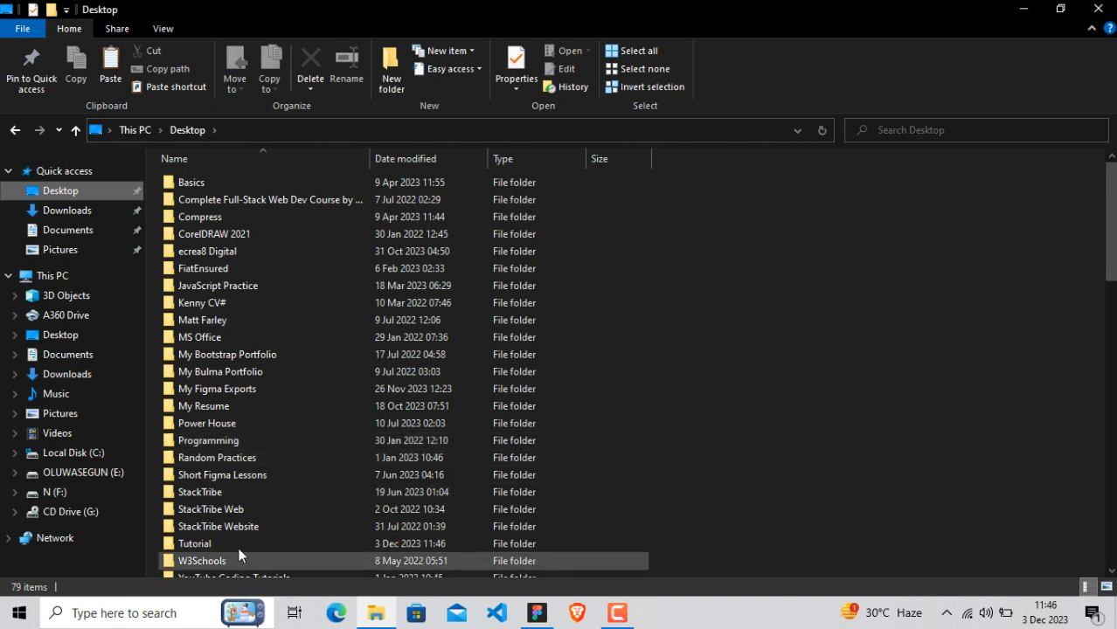
{"action": "double_click", "coordinate": [240, 543]}
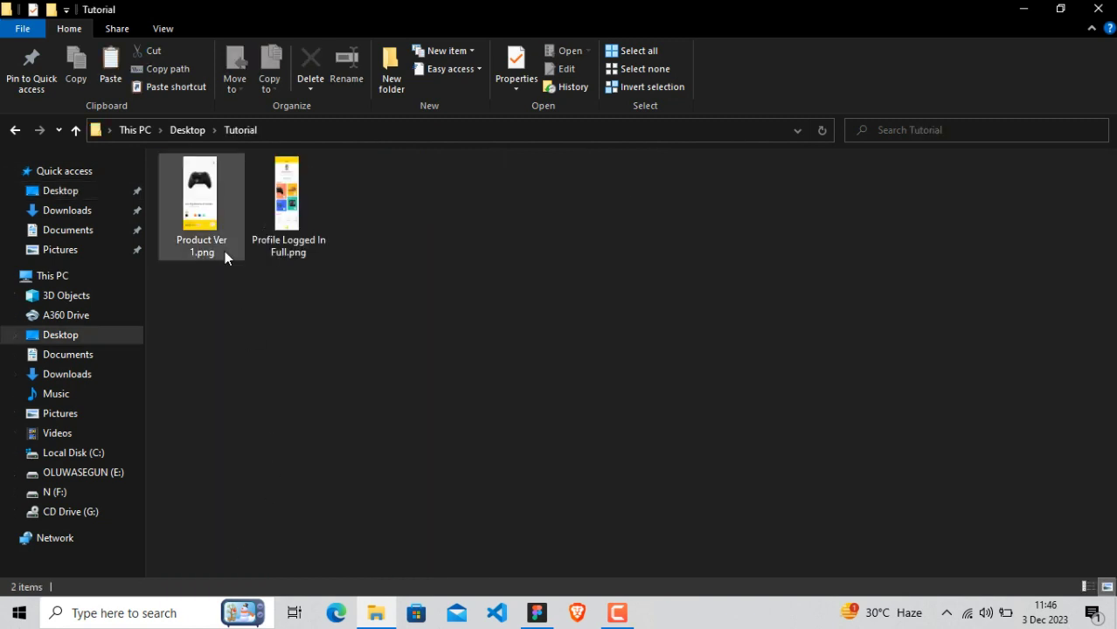
{"action": "double_click", "coordinate": [198, 201]}
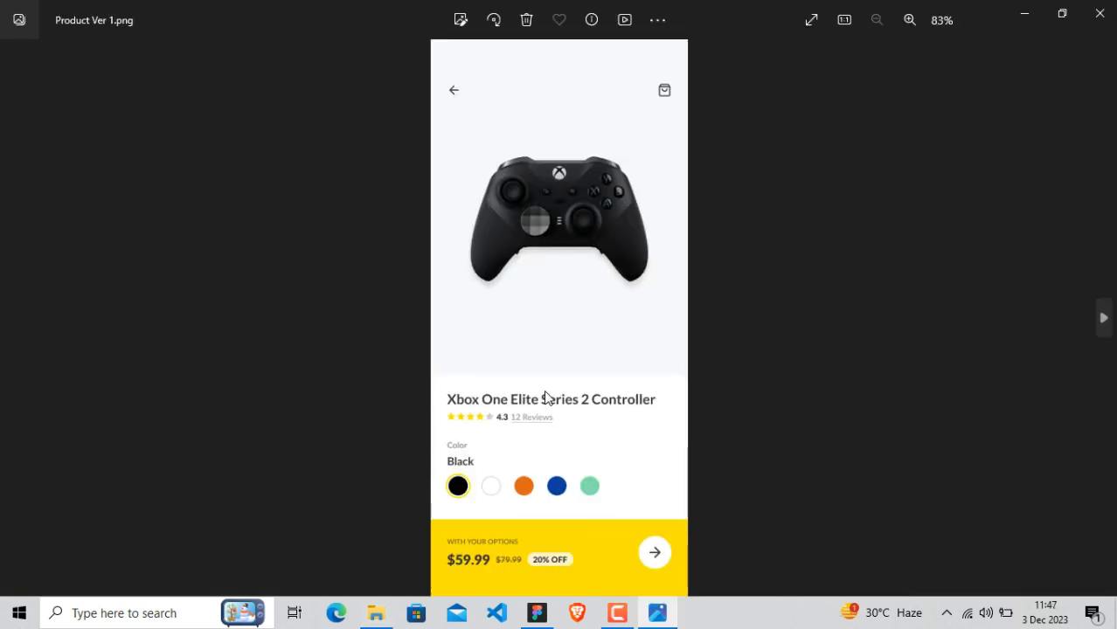
Examine the exported Profile Logged In Full.png up close, from the profile header down to the My Account section
{"action": "key", "text": "Right"}
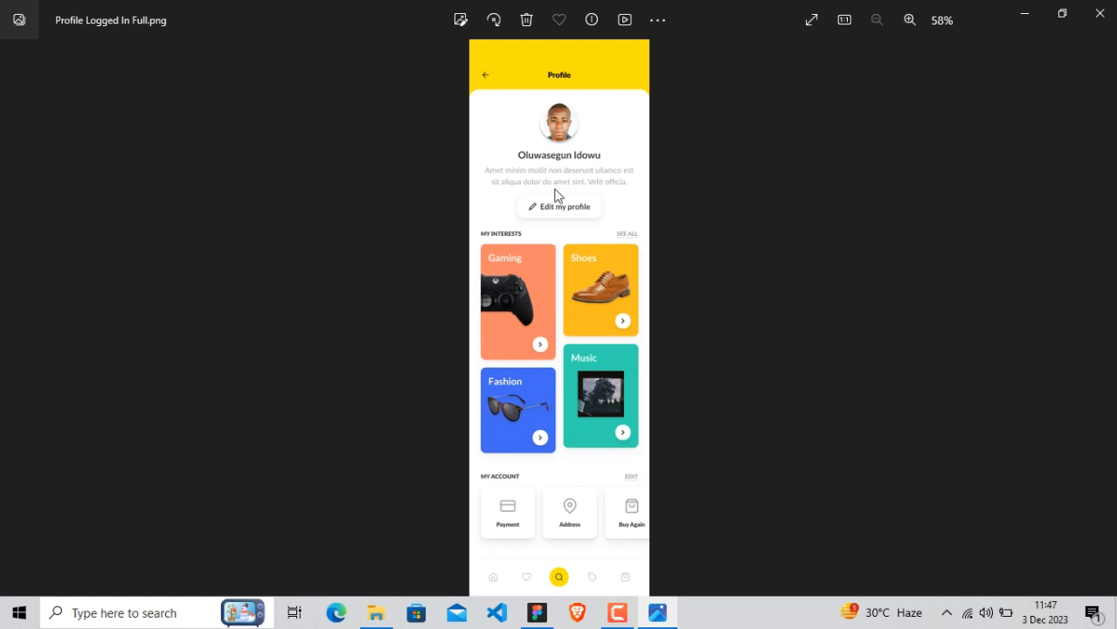
{"action": "scroll", "coordinate": [559, 192], "scroll_direction": "up", "scroll_amount": 2}
{"action": "scroll", "coordinate": [557, 196], "scroll_direction": "up", "scroll_amount": 2}
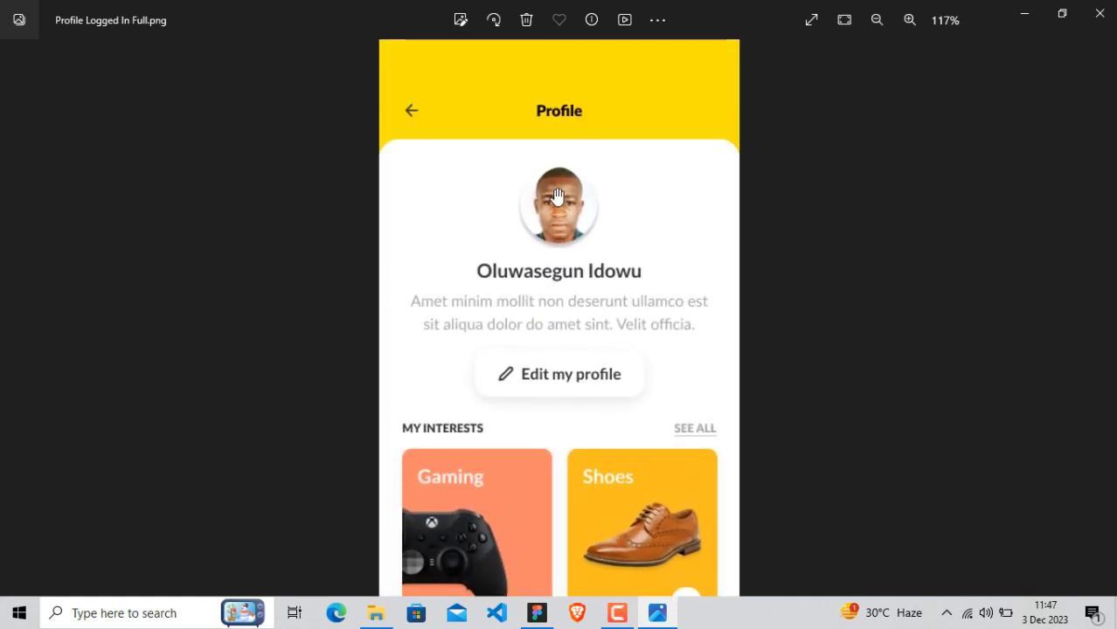
{"action": "scroll", "coordinate": [557, 195], "scroll_direction": "down", "scroll_amount": 1}
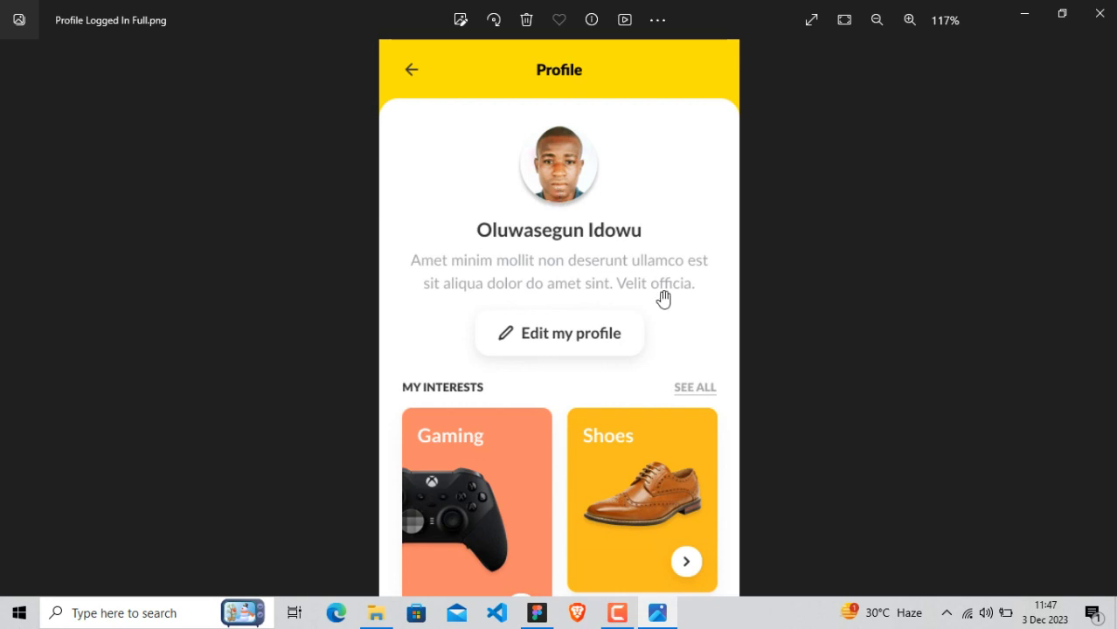
{"action": "scroll", "coordinate": [663, 299], "scroll_direction": "down", "scroll_amount": 5}
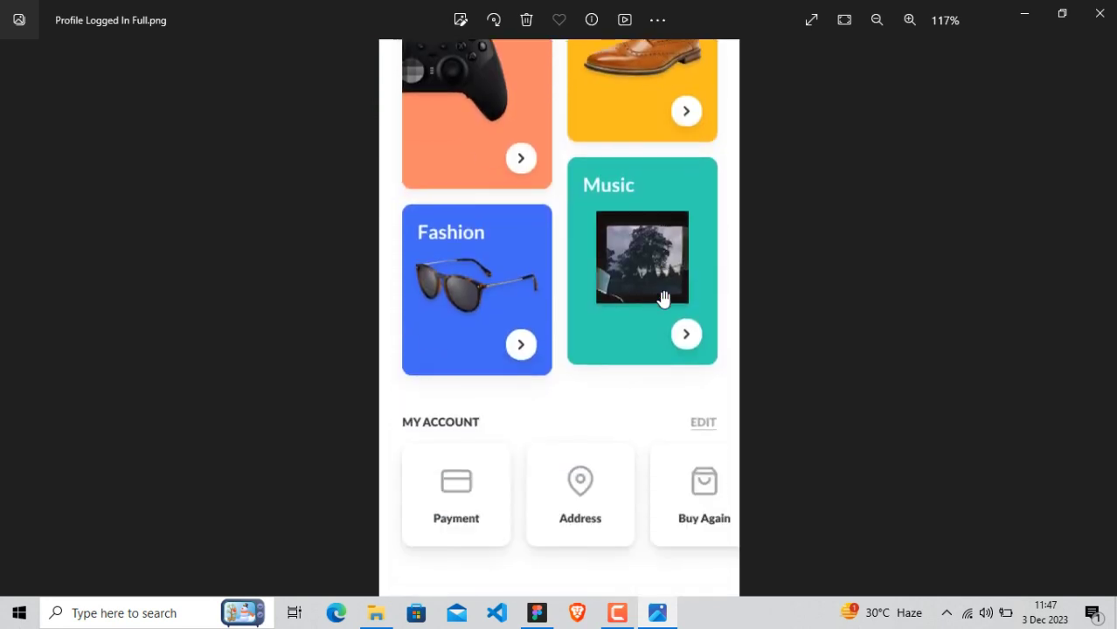
{"action": "scroll", "coordinate": [663, 299], "scroll_direction": "down", "scroll_amount": 1}
{"action": "double_click", "coordinate": [663, 299]}
Inspect Product Ver 1.png up close from the controller image to the price bar, and close the image viewer and the Tutorial folder
{"action": "key", "text": "Right"}
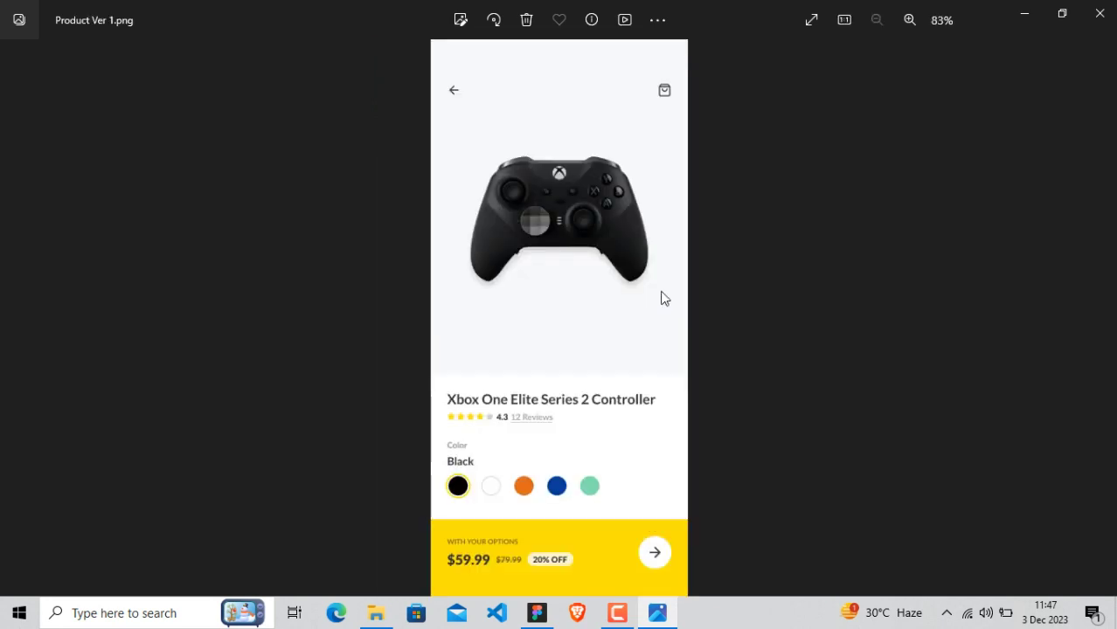
{"action": "double_click", "coordinate": [588, 252]}
{"action": "scroll", "coordinate": [590, 255], "scroll_direction": "up", "scroll_amount": 3}
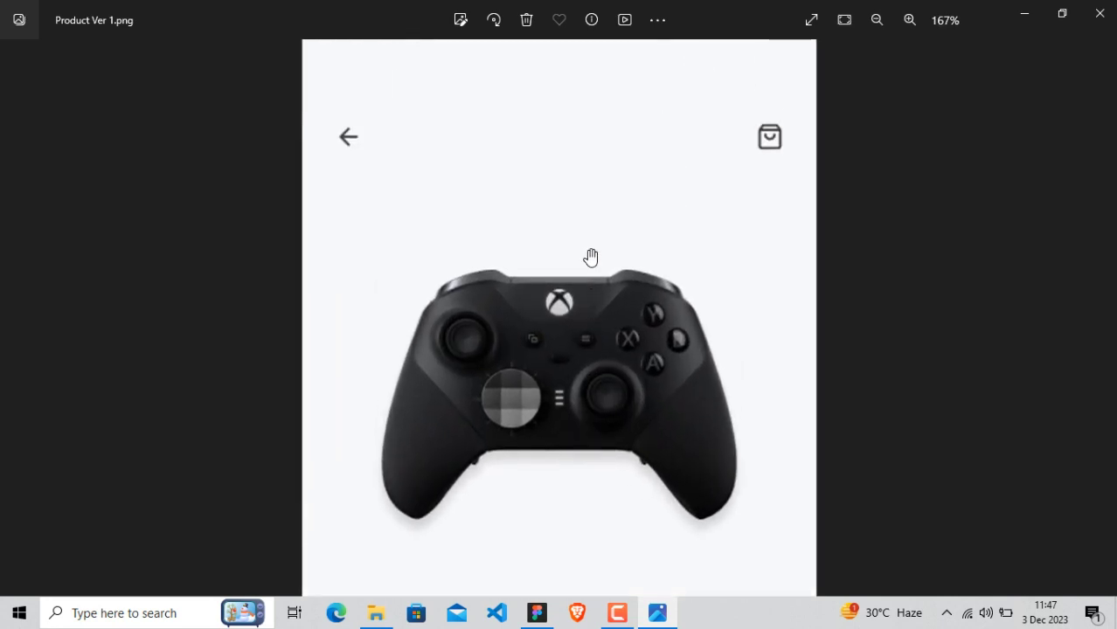
{"action": "scroll", "coordinate": [591, 257], "scroll_direction": "down", "scroll_amount": 5}
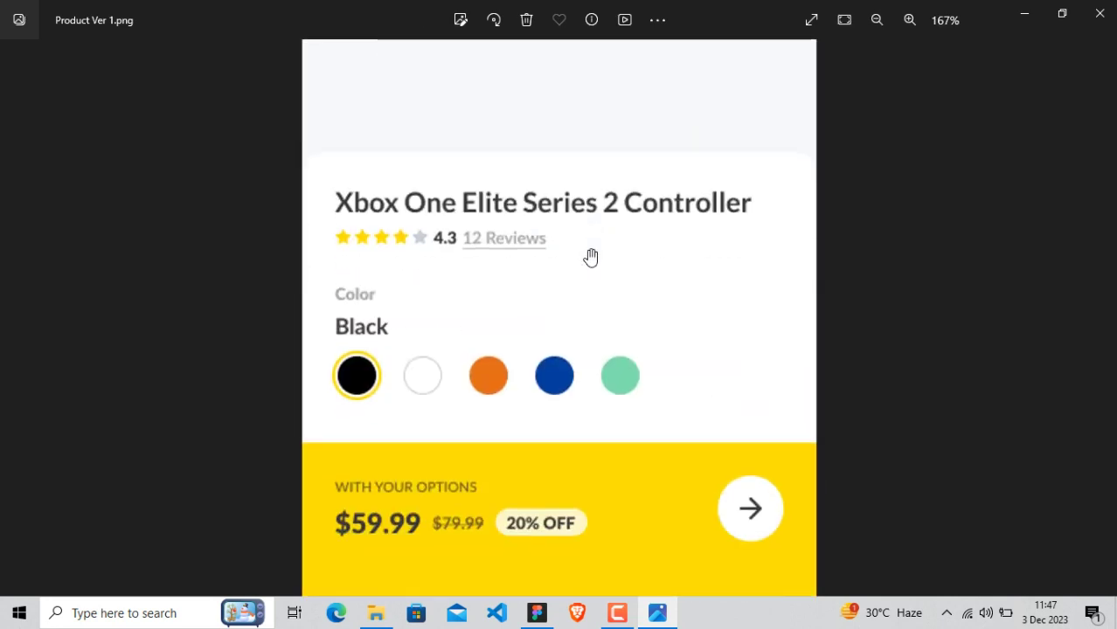
{"action": "double_click", "coordinate": [600, 292]}
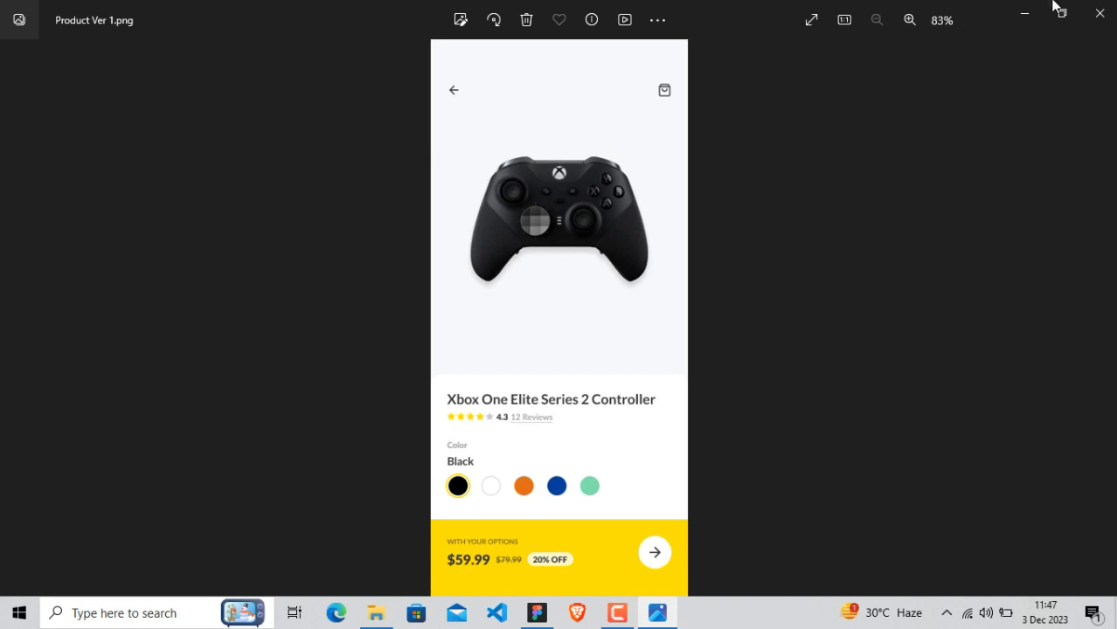
{"action": "left_click", "coordinate": [1099, 13]}
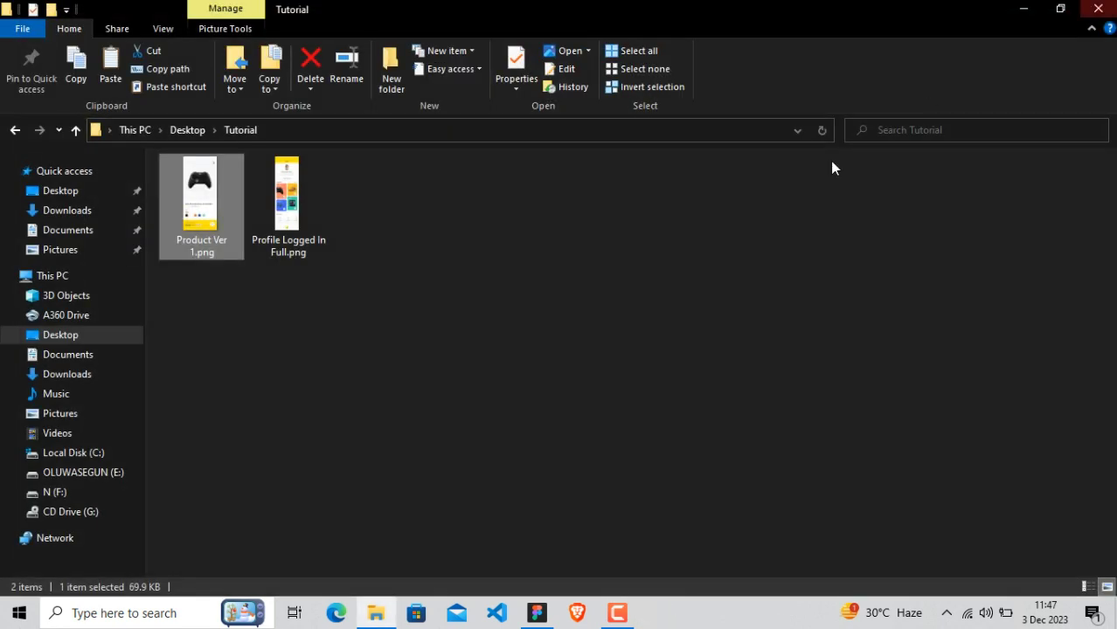
{"action": "left_click", "coordinate": [335, 303]}
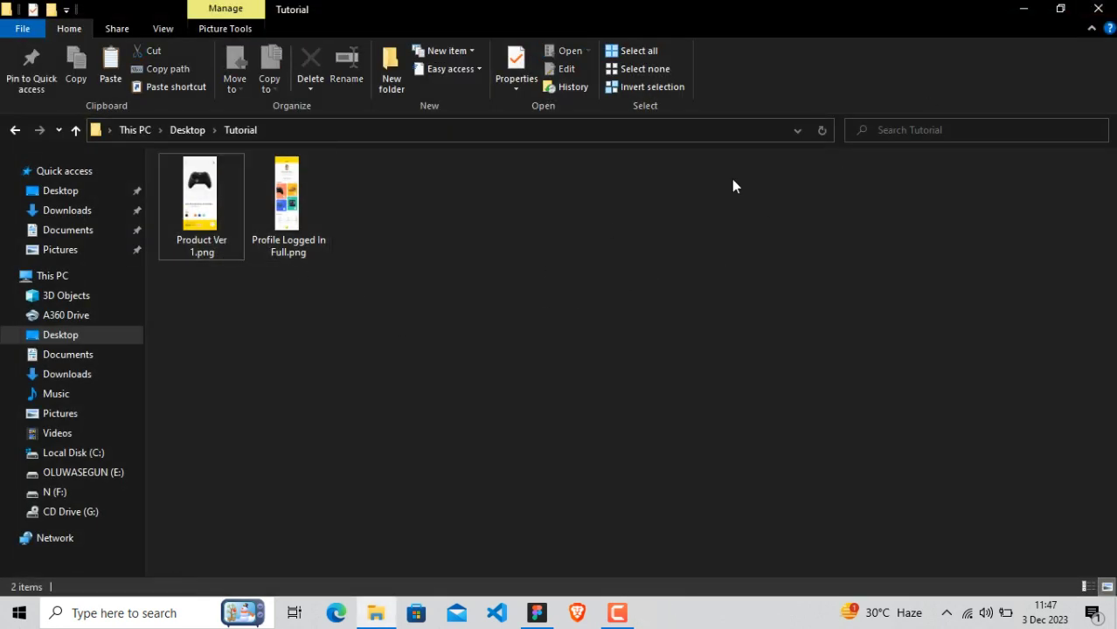
{"action": "left_click", "coordinate": [1098, 9]}
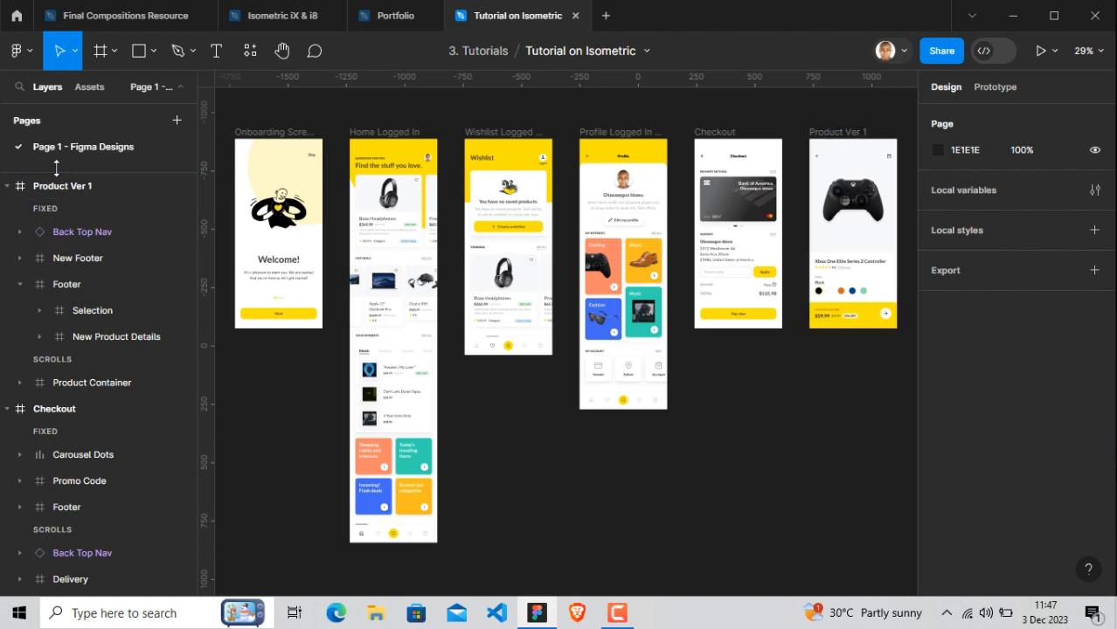
Collapse the Product Ver 1 and Checkout layers and add a new page named "Page 2 - Mock Up & Png Files"
{"action": "left_click", "coordinate": [7, 186]}
{"action": "left_click", "coordinate": [7, 212]}
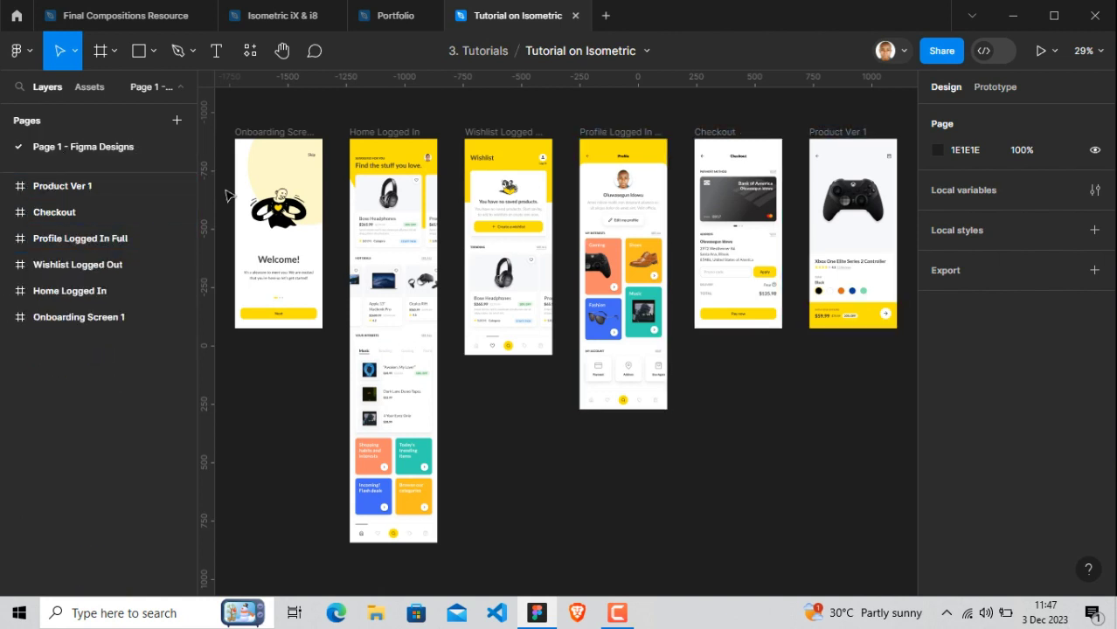
{"action": "left_click", "coordinate": [177, 120]}
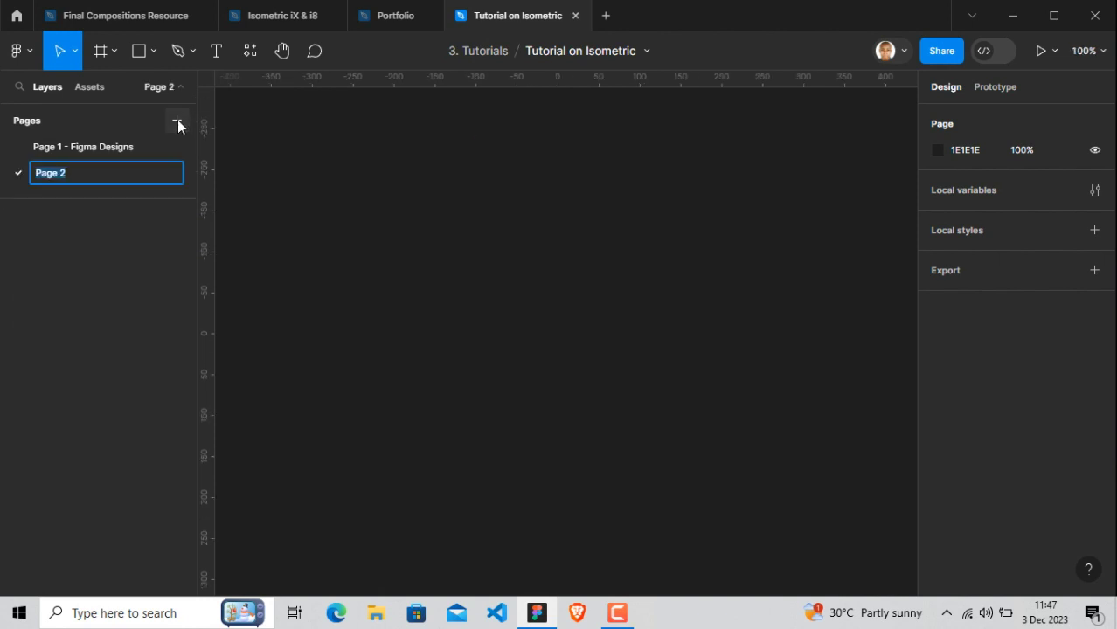
{"action": "left_click", "coordinate": [120, 171]}
{"action": "type", "text": "- M"}
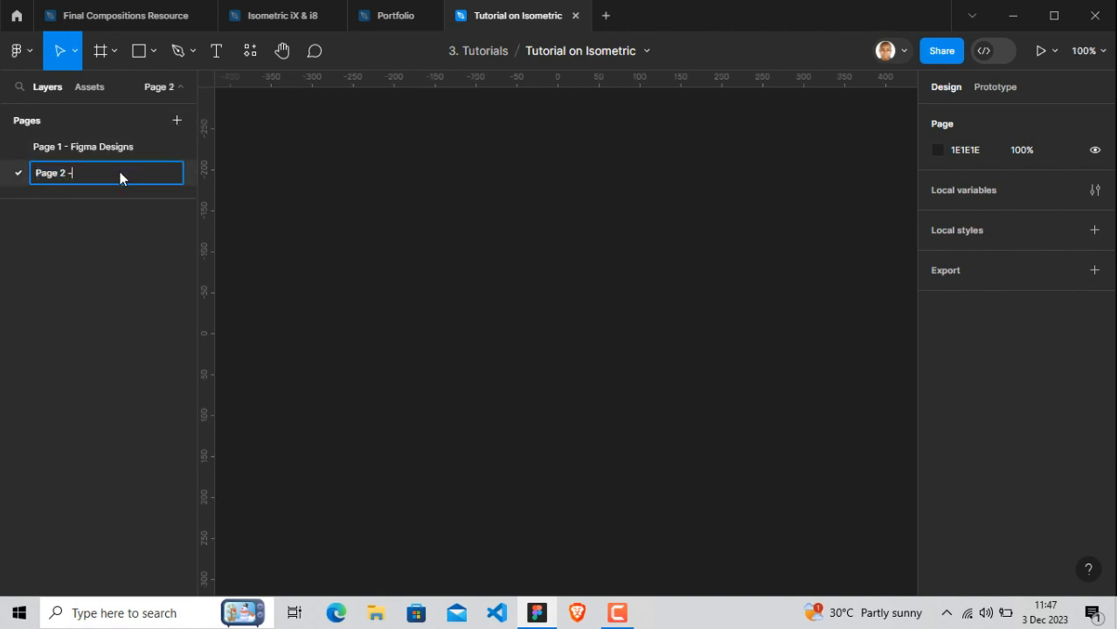
{"action": "type", "text": "ock Up & Png Fil"}
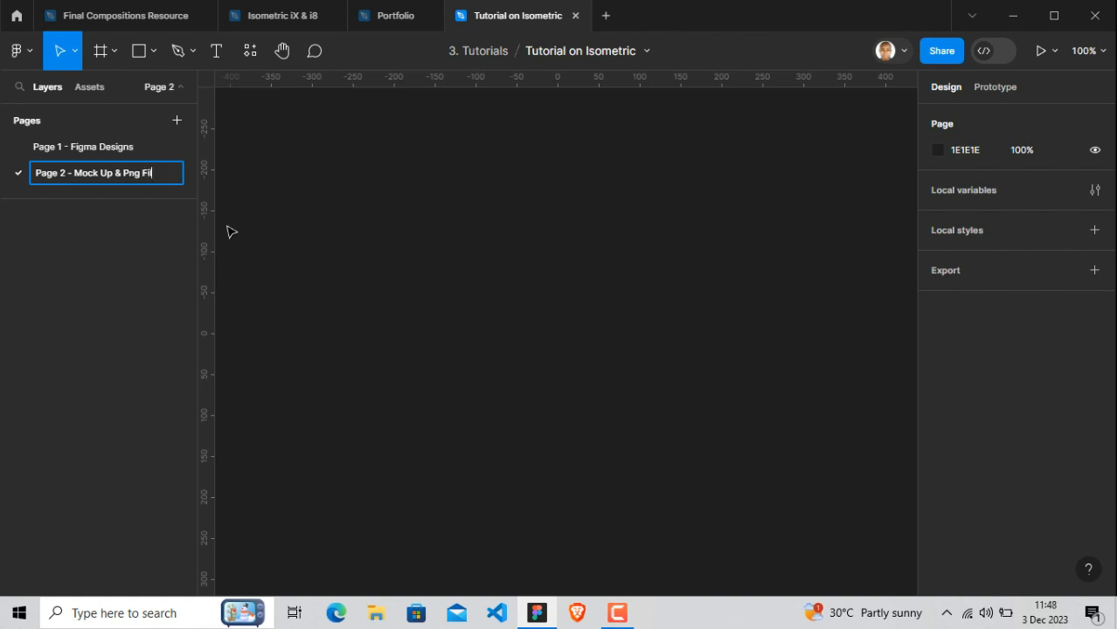
{"action": "type", "text": "es"}
{"action": "key", "text": "Return"}
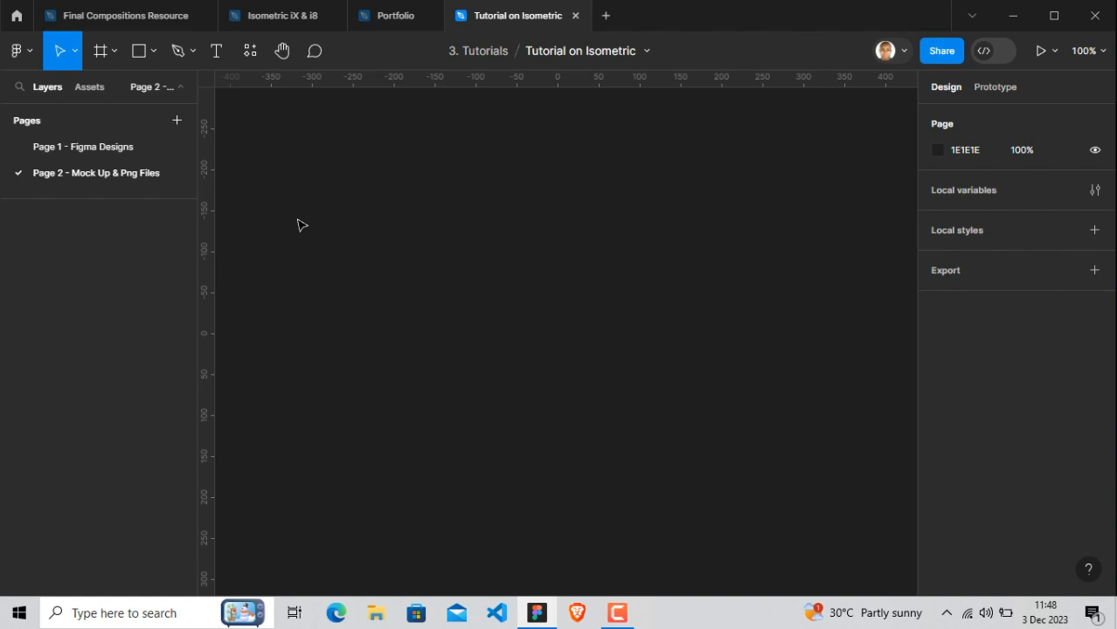
Copy the IPhone X - Minimal frame from the Isometric iX & i8 file
{"action": "left_click", "coordinate": [281, 16]}
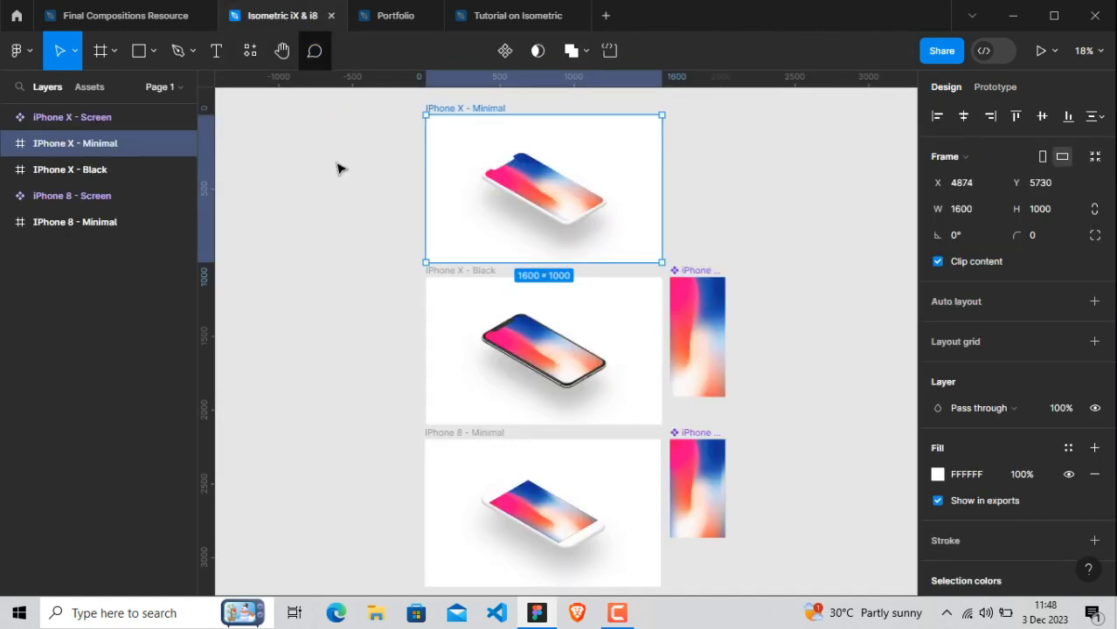
{"action": "left_click", "coordinate": [342, 168]}
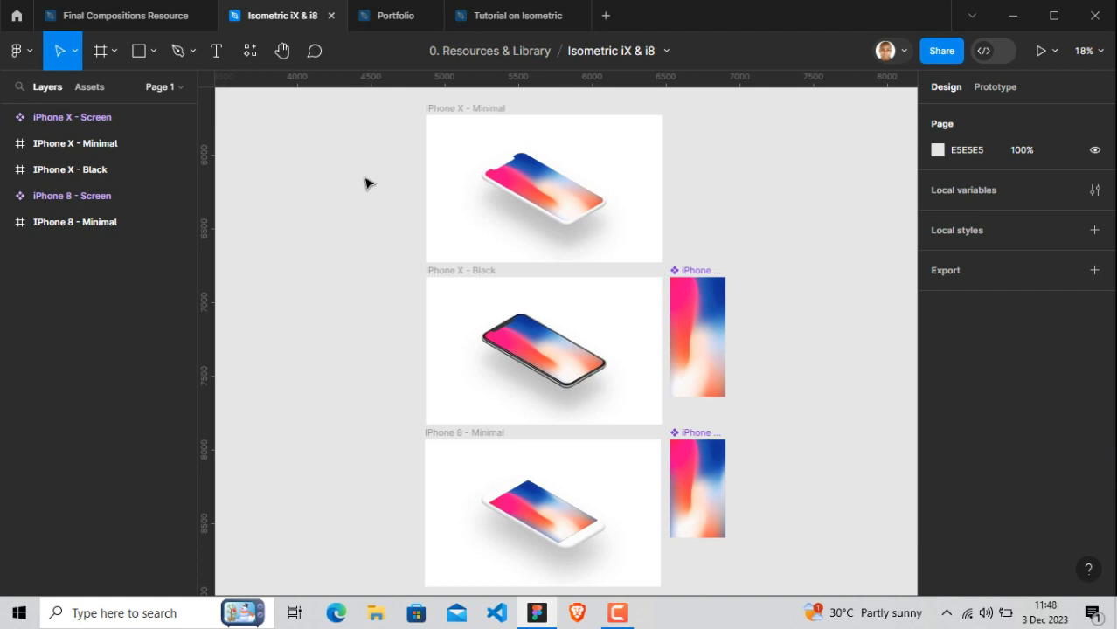
{"action": "left_click", "coordinate": [458, 116]}
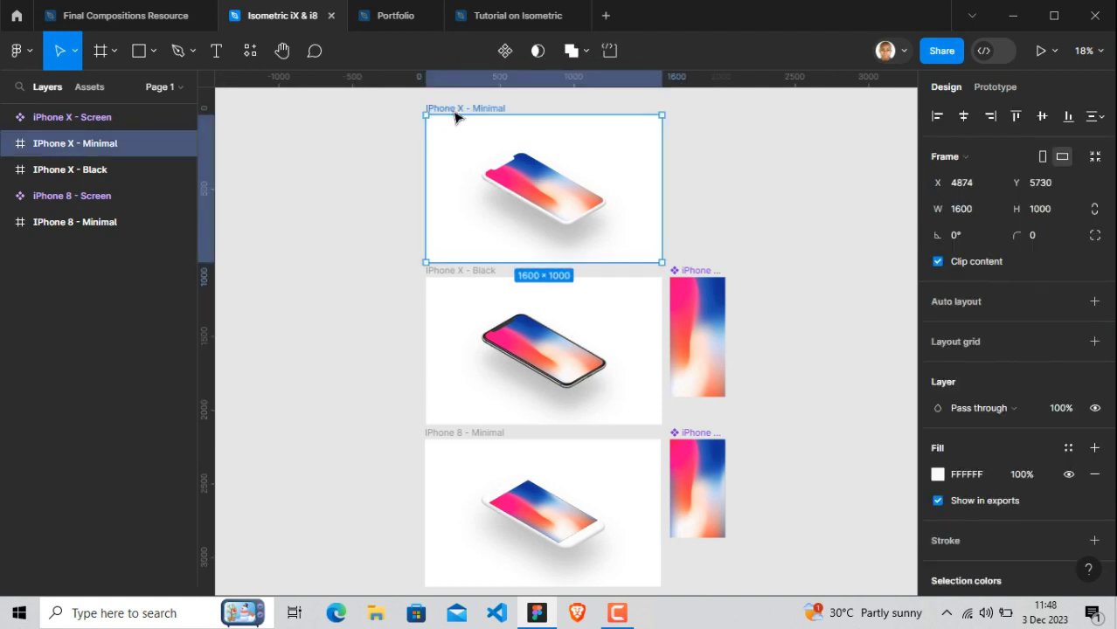
{"action": "right_click", "coordinate": [450, 112]}
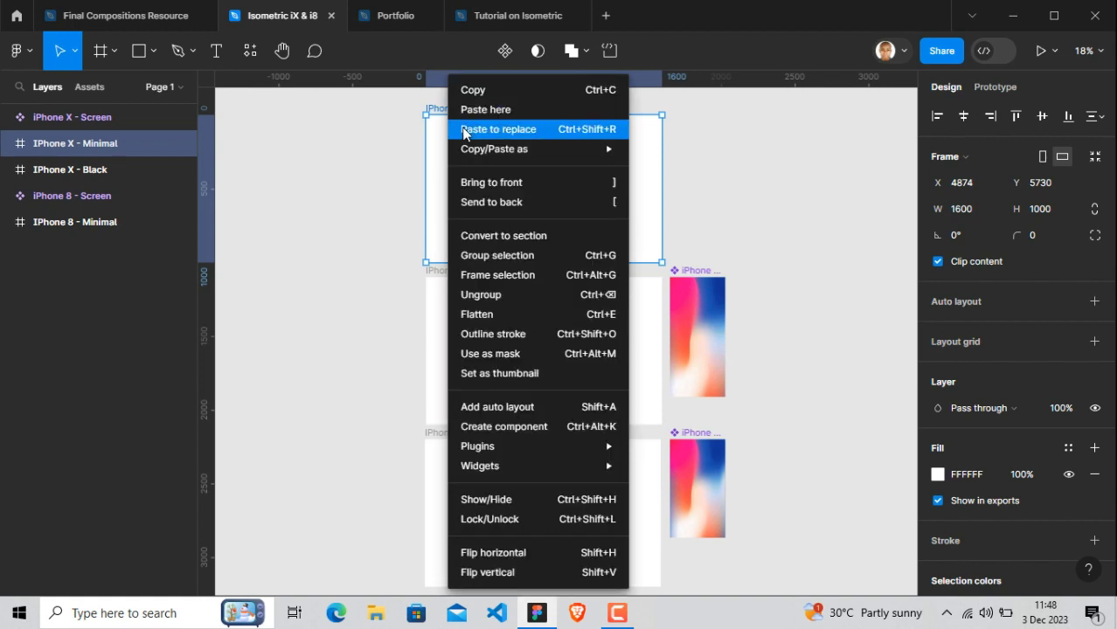
{"action": "left_click", "coordinate": [481, 92]}
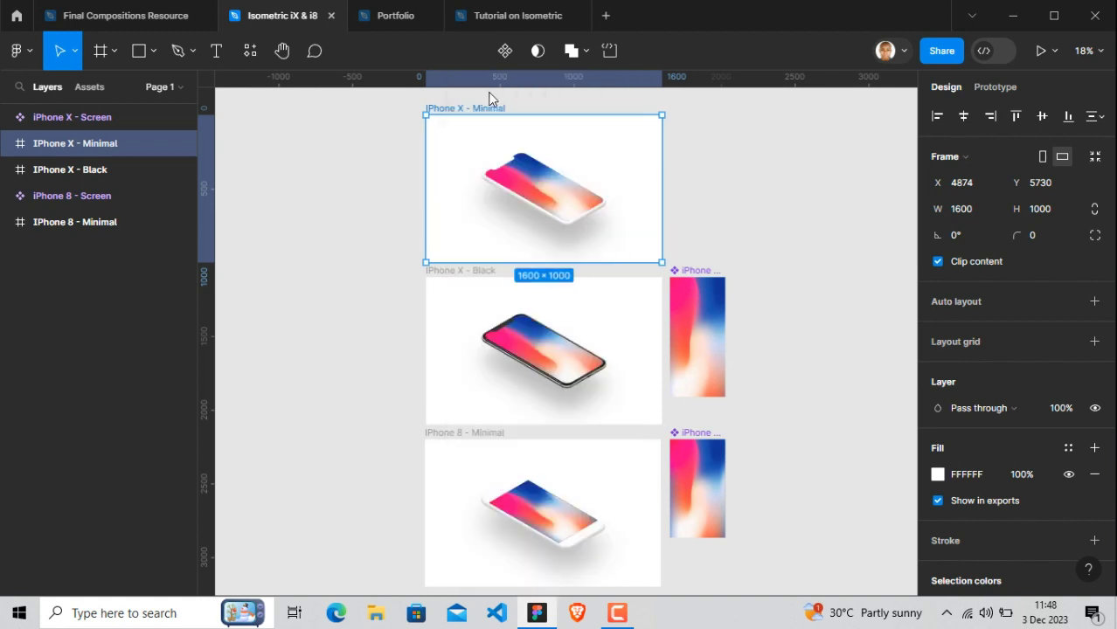
Paste the copied iPhone mockup frame onto Page 2 of the Tutorial on Isometric file and fit it in view
{"action": "left_click", "coordinate": [513, 19]}
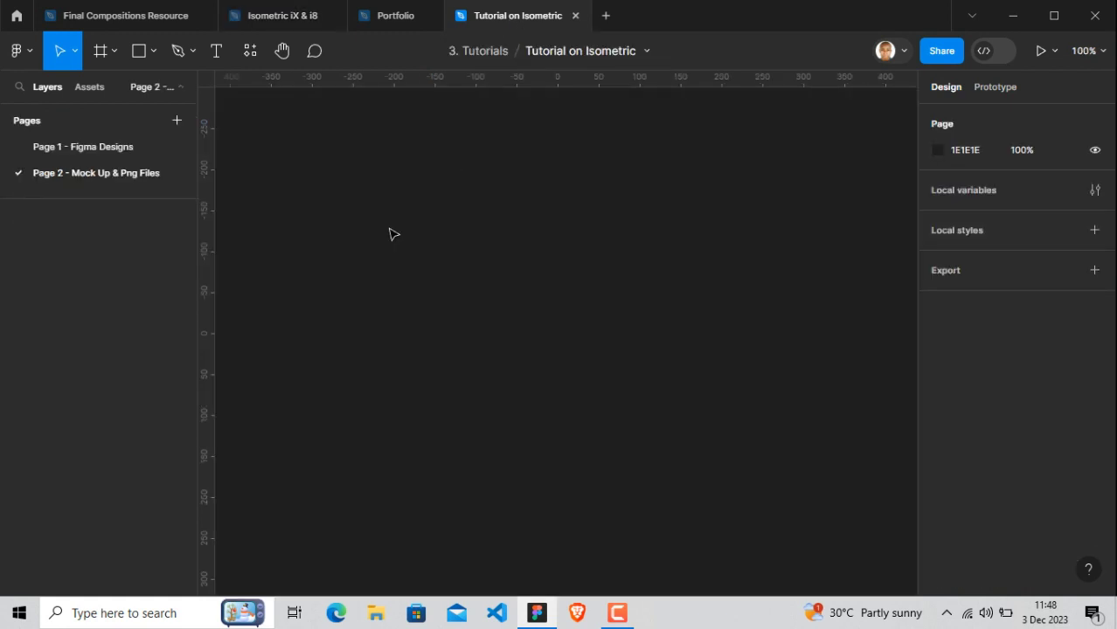
{"action": "right_click", "coordinate": [404, 219]}
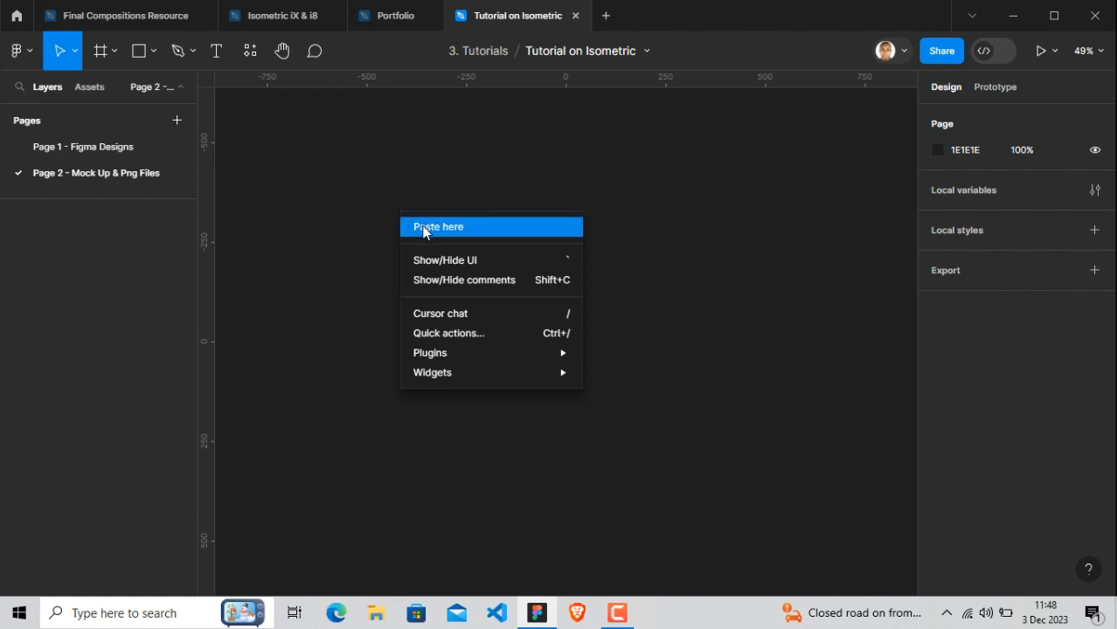
{"action": "left_click", "coordinate": [424, 227]}
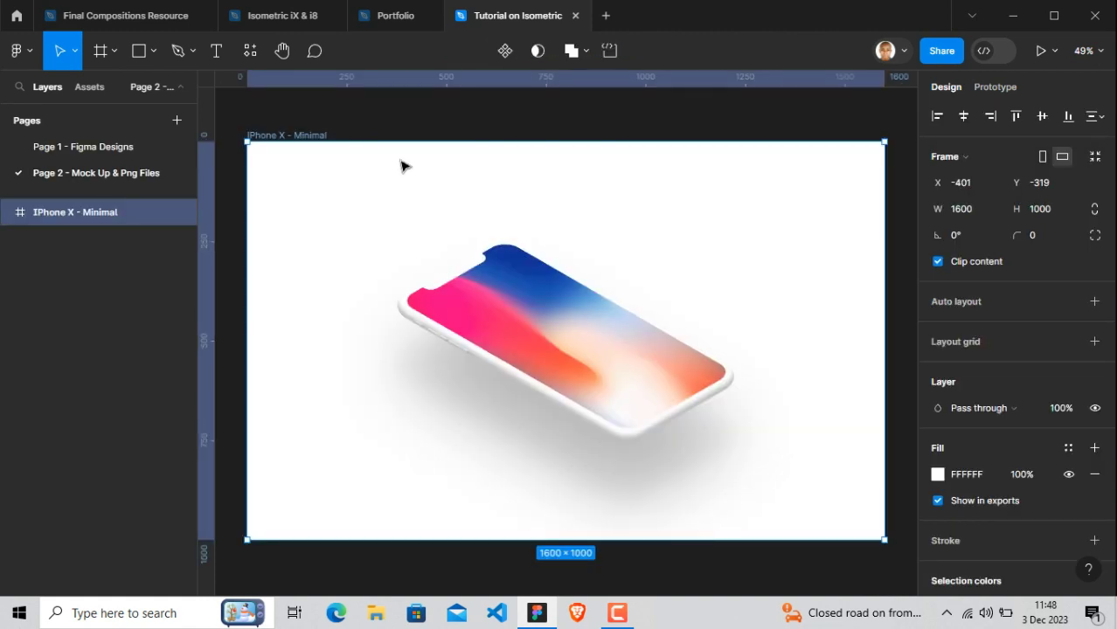
{"action": "left_click", "coordinate": [441, 129]}
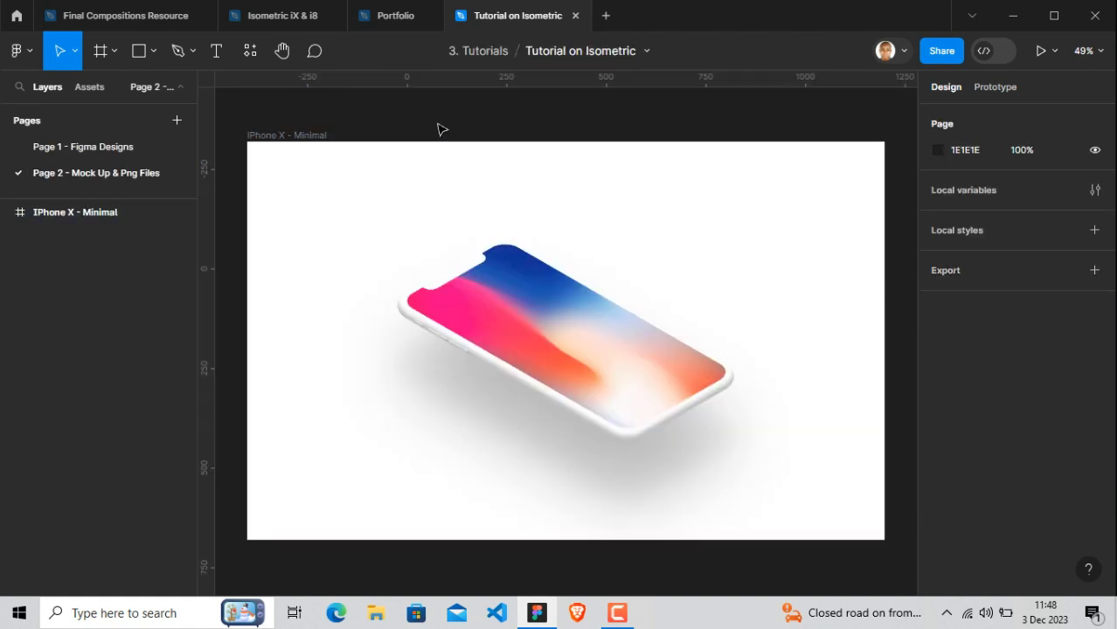
{"action": "key", "text": "shift+1"}
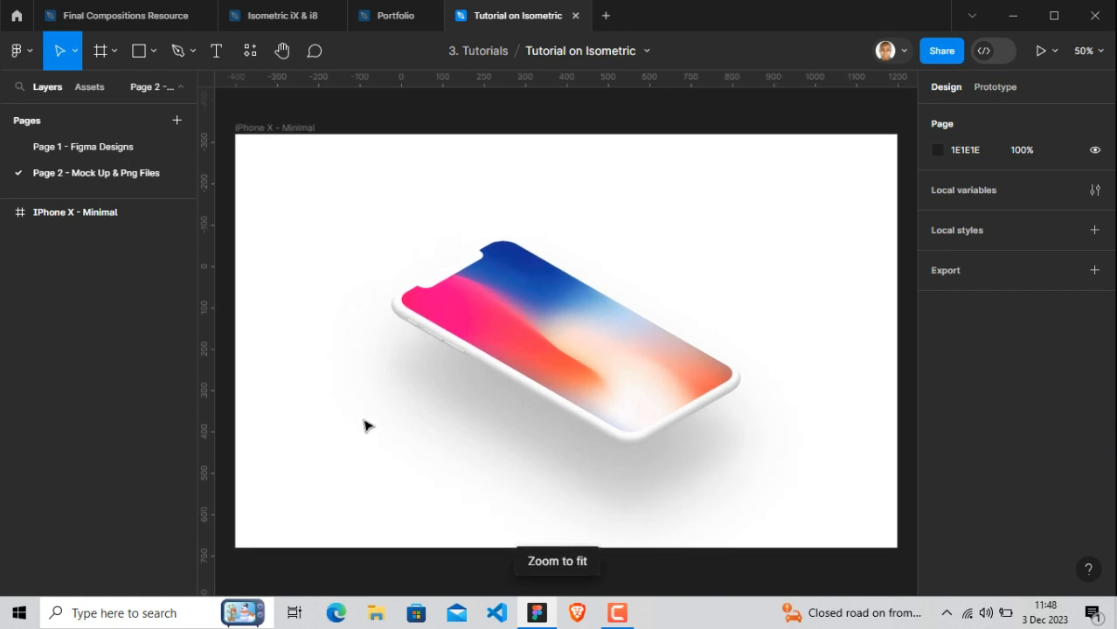
Switch to File Explorer and copy Product Ver 1.png and Profile Logged In Full.png from the Tutorial folder on the Desktop
{"action": "left_click", "coordinate": [378, 611]}
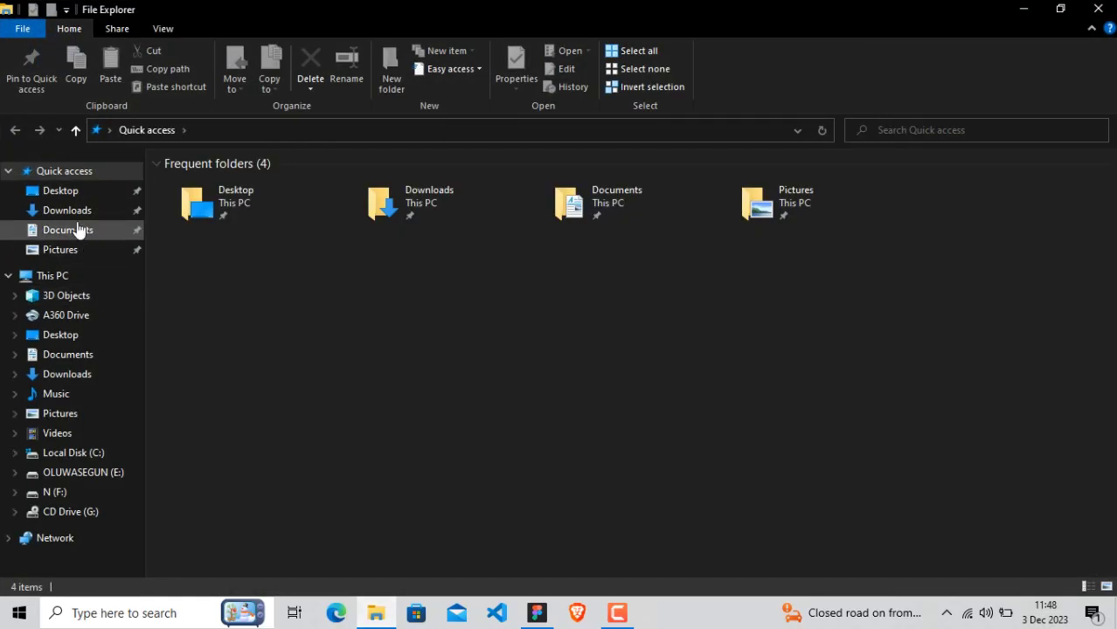
{"action": "left_click", "coordinate": [73, 195]}
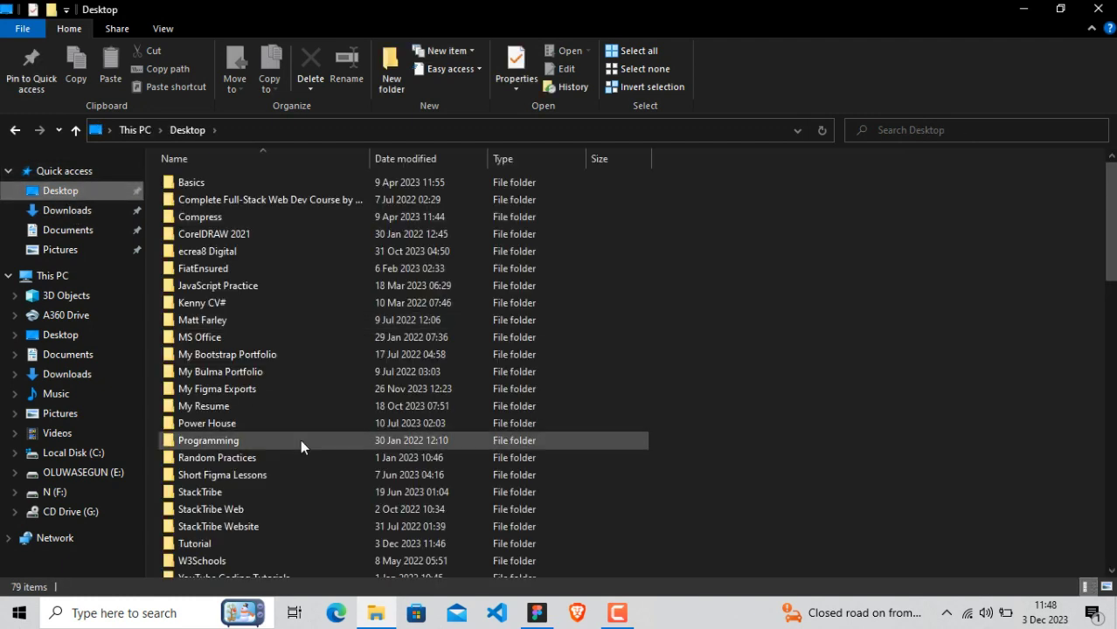
{"action": "double_click", "coordinate": [264, 541]}
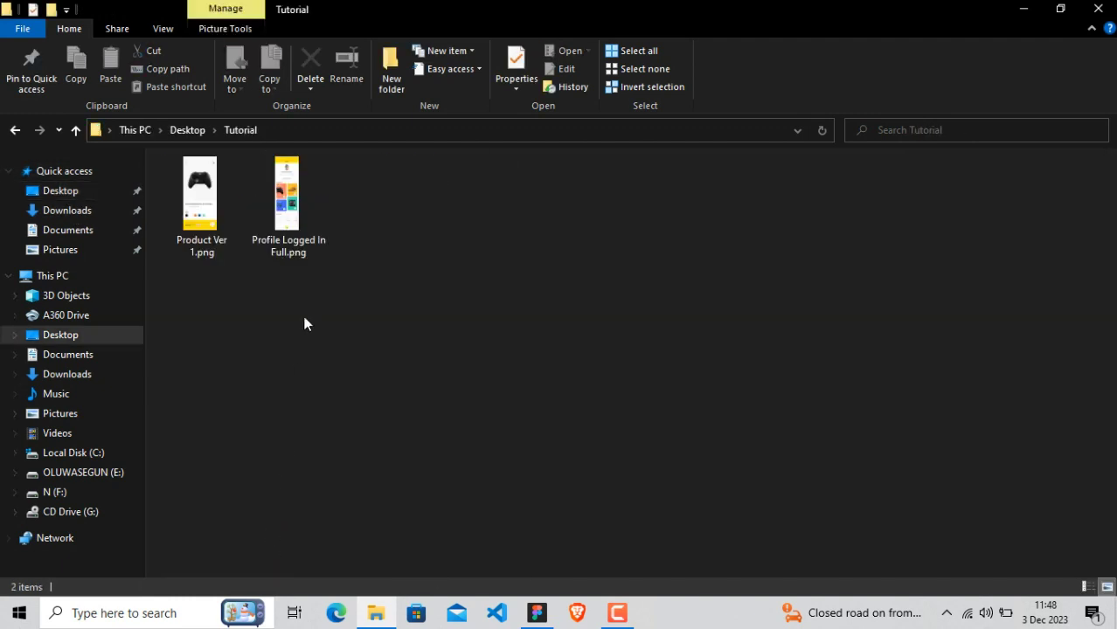
{"action": "left_click_drag", "start_coordinate": [355, 299], "coordinate": [206, 199]}
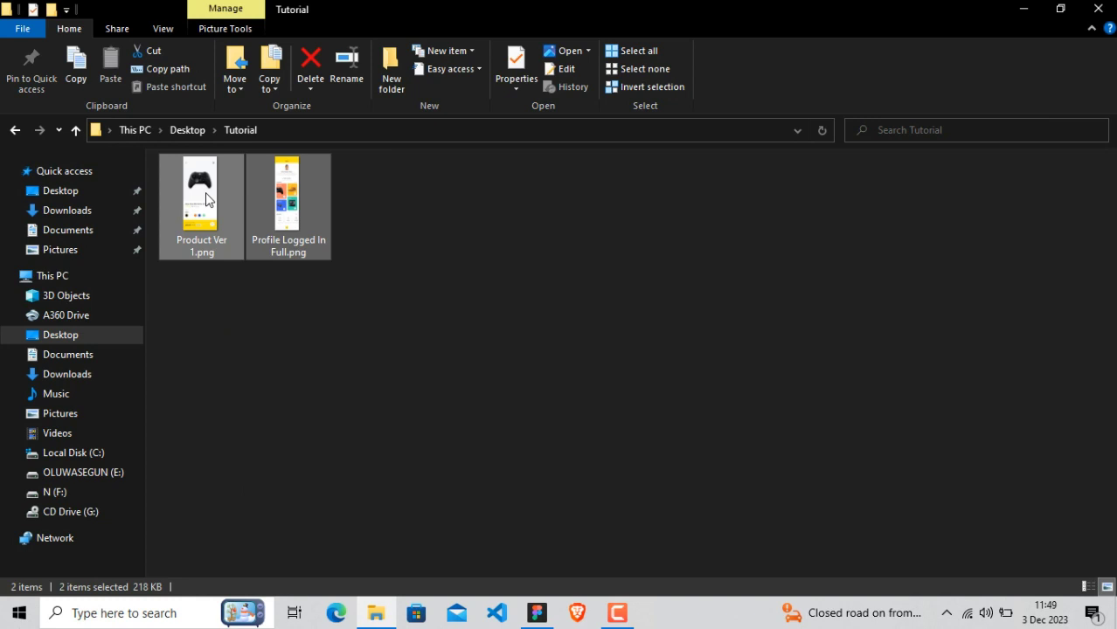
{"action": "right_click", "coordinate": [206, 200]}
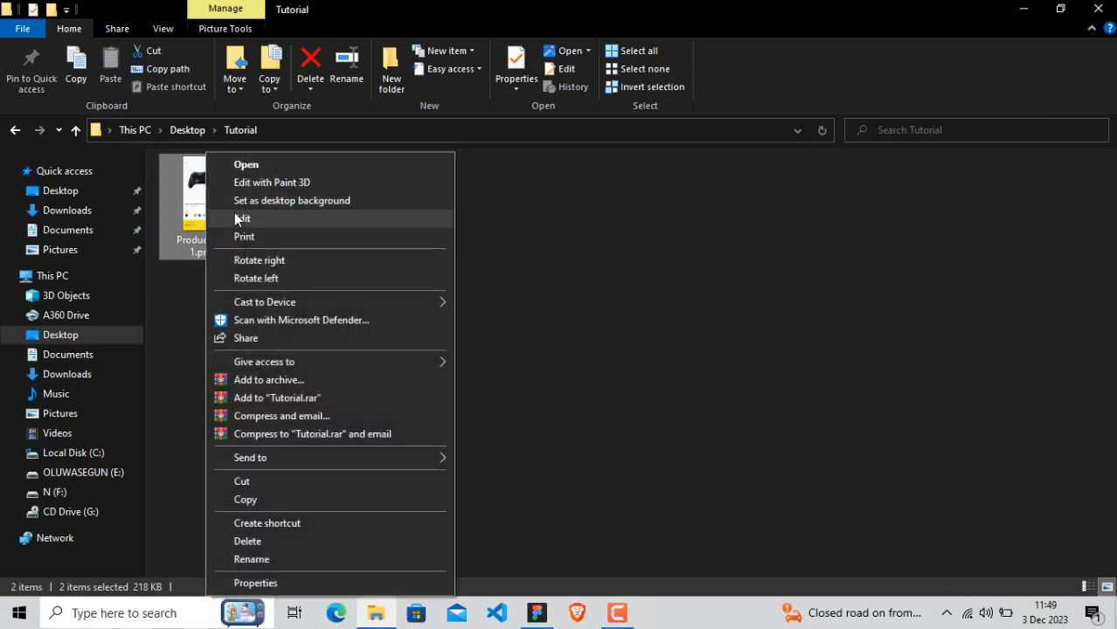
{"action": "left_click", "coordinate": [267, 499]}
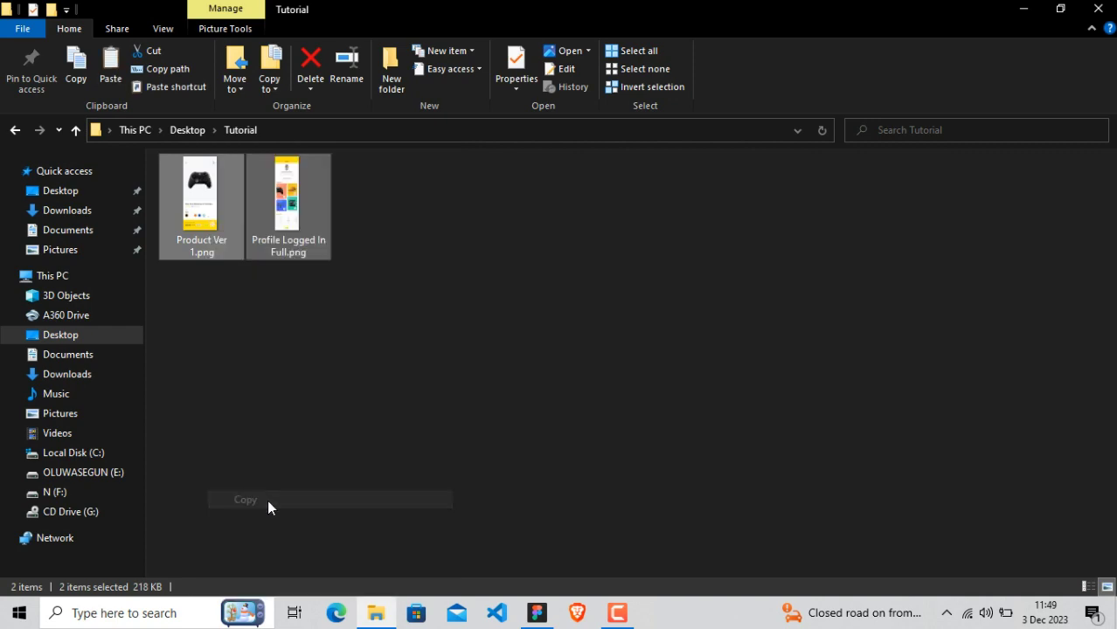
Switch back to Figma and paste the copied Product Ver 1 and Profile Logged In Full images onto Page 2
{"action": "left_click", "coordinate": [537, 612]}
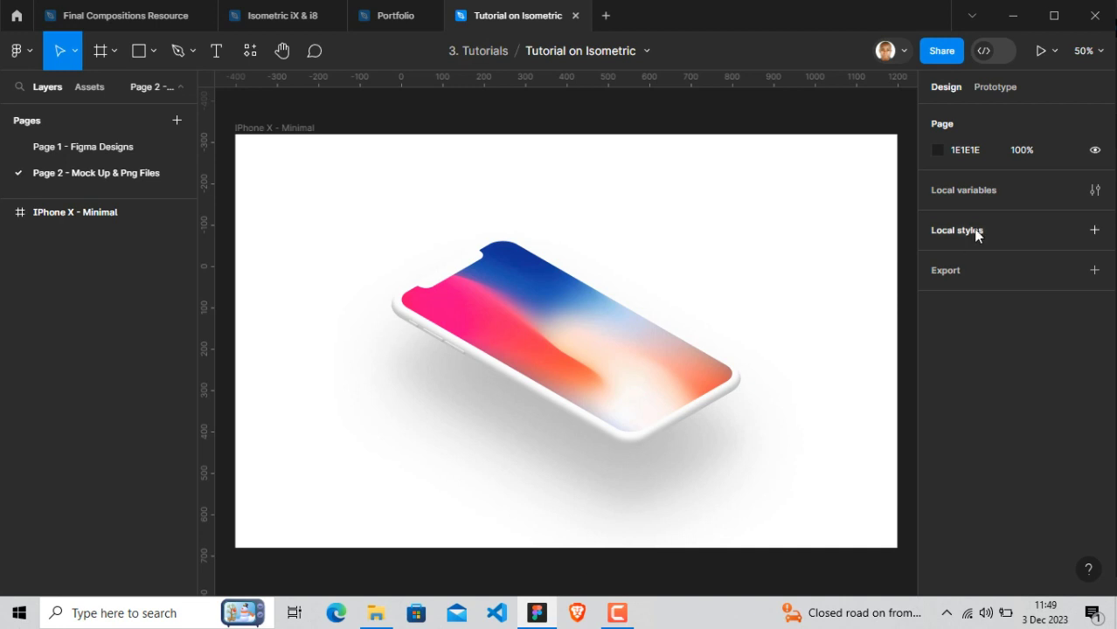
{"action": "left_click", "coordinate": [1102, 52]}
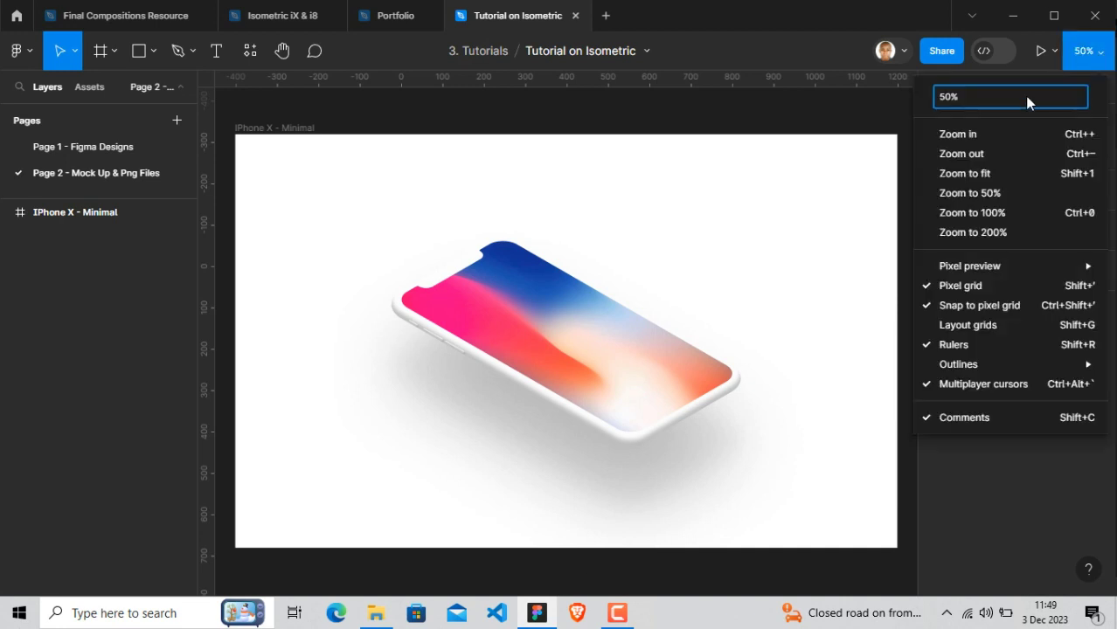
{"action": "left_click", "coordinate": [1000, 156]}
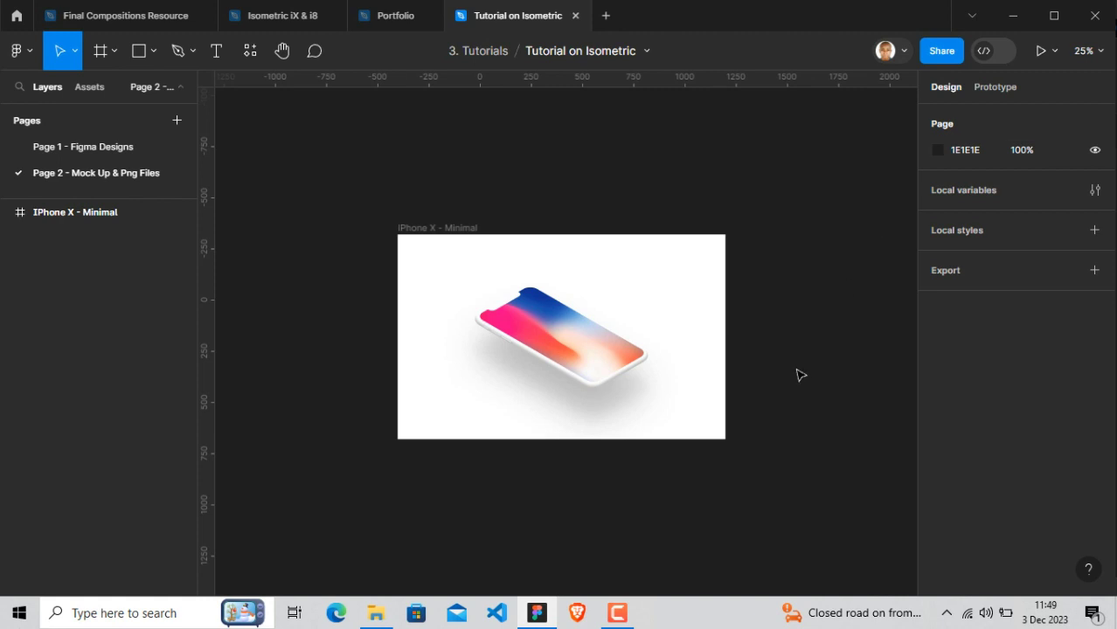
{"action": "key", "text": "ctrl+v"}
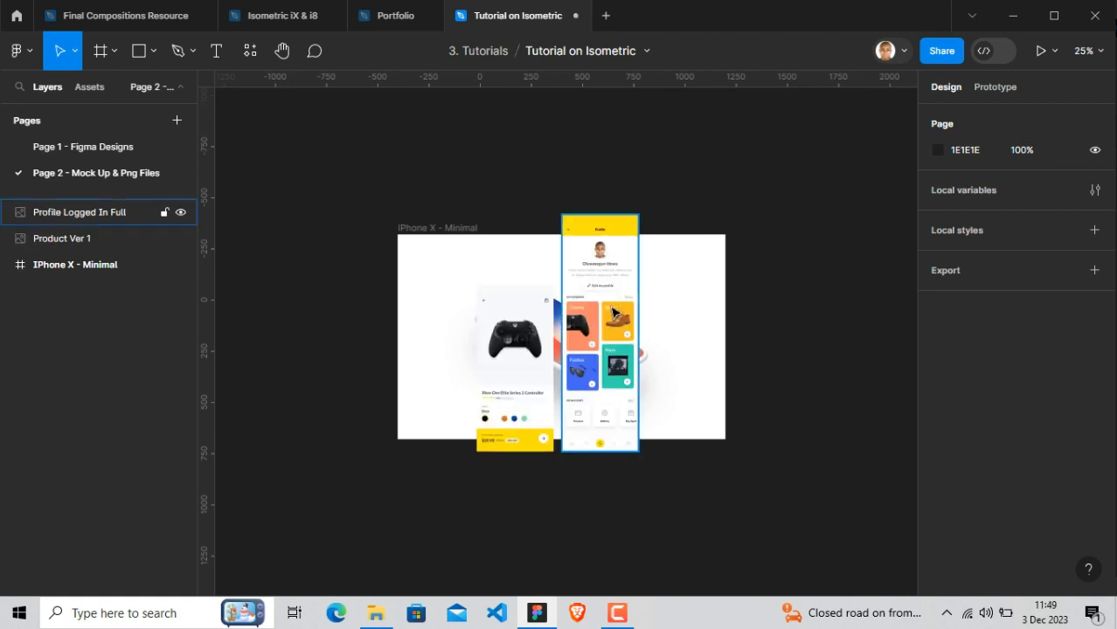
Arrange Product Ver 1 and Profile Logged In Full side by side to the right of the iPhone frame, with their top edges aligned to it
{"action": "left_click_drag", "start_coordinate": [617, 312], "coordinate": [797, 332]}
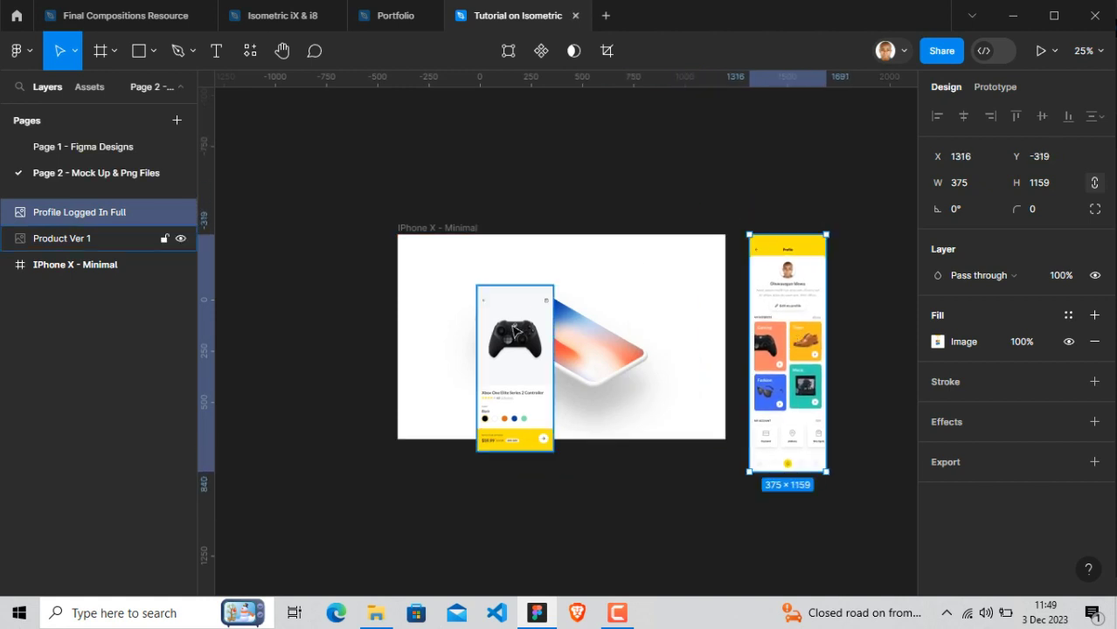
{"action": "left_click_drag", "start_coordinate": [514, 330], "coordinate": [723, 201]}
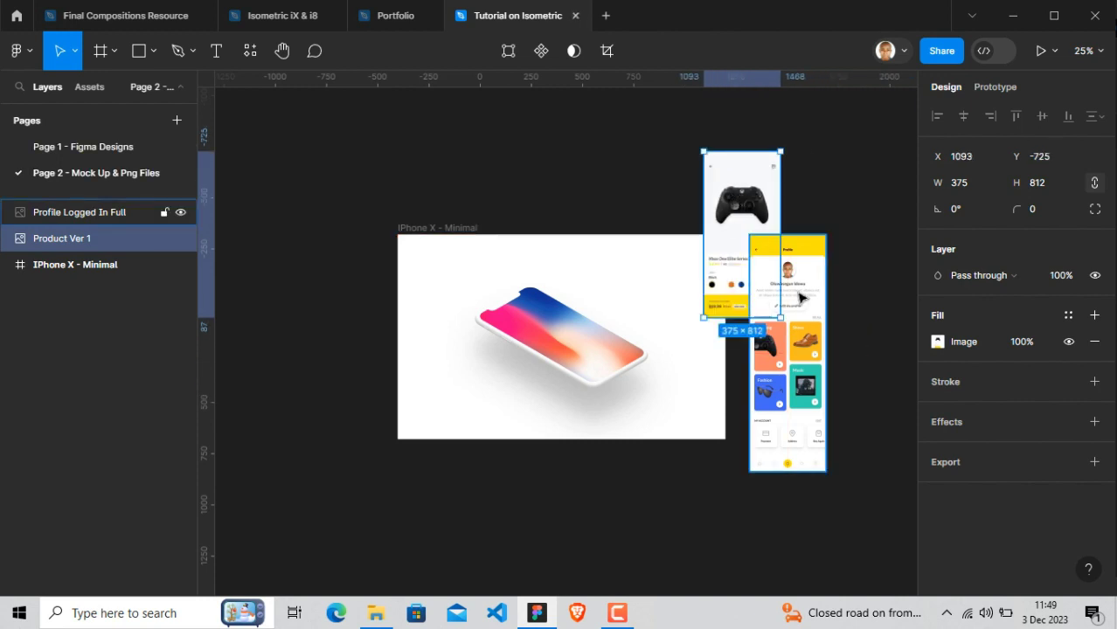
{"action": "left_click_drag", "start_coordinate": [800, 297], "coordinate": [898, 298]}
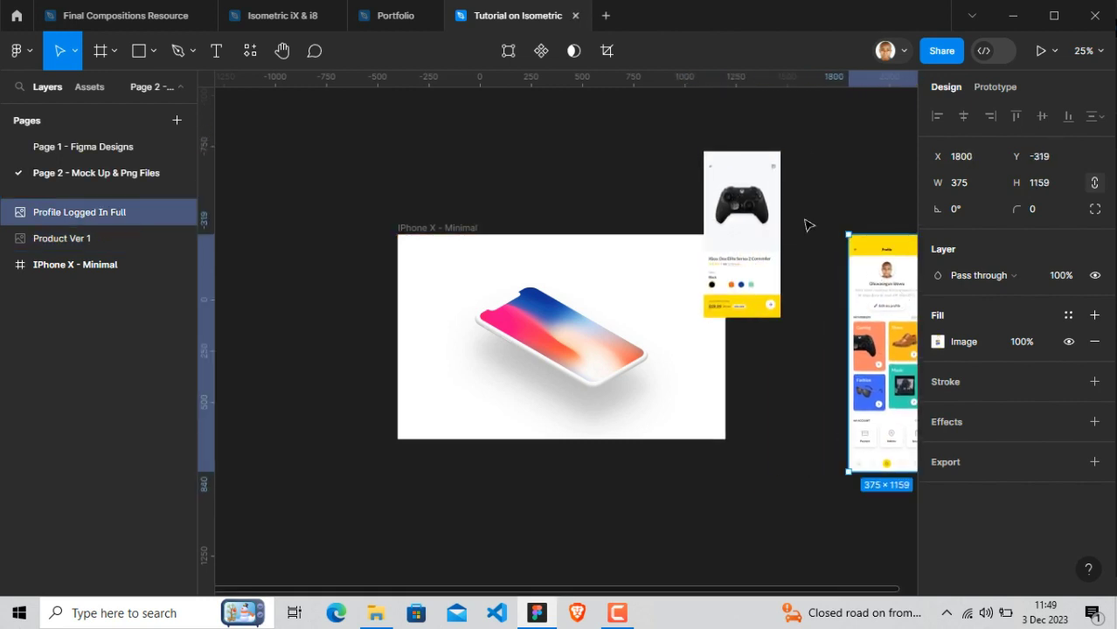
{"action": "left_click_drag", "start_coordinate": [760, 198], "coordinate": [798, 274]}
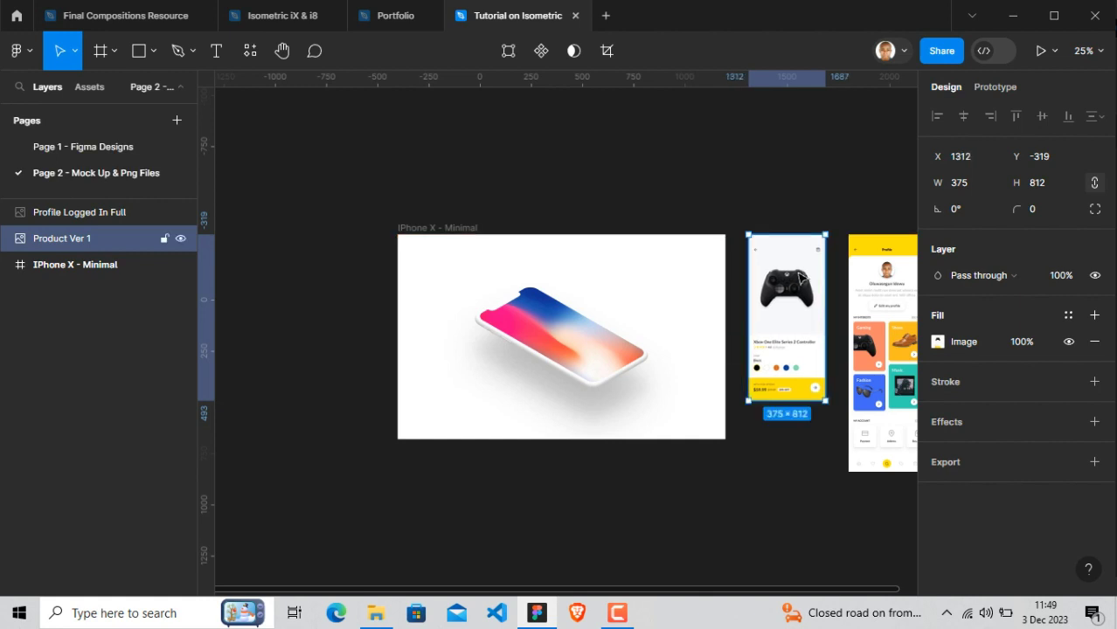
{"action": "key", "text": "shift+1"}
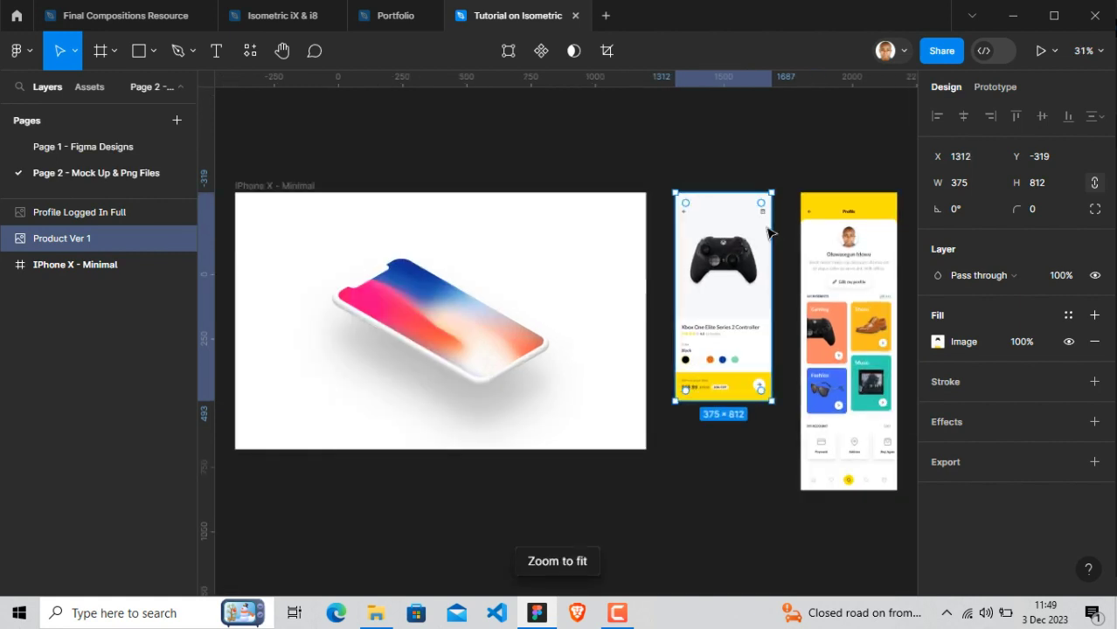
{"action": "left_click", "coordinate": [713, 505]}
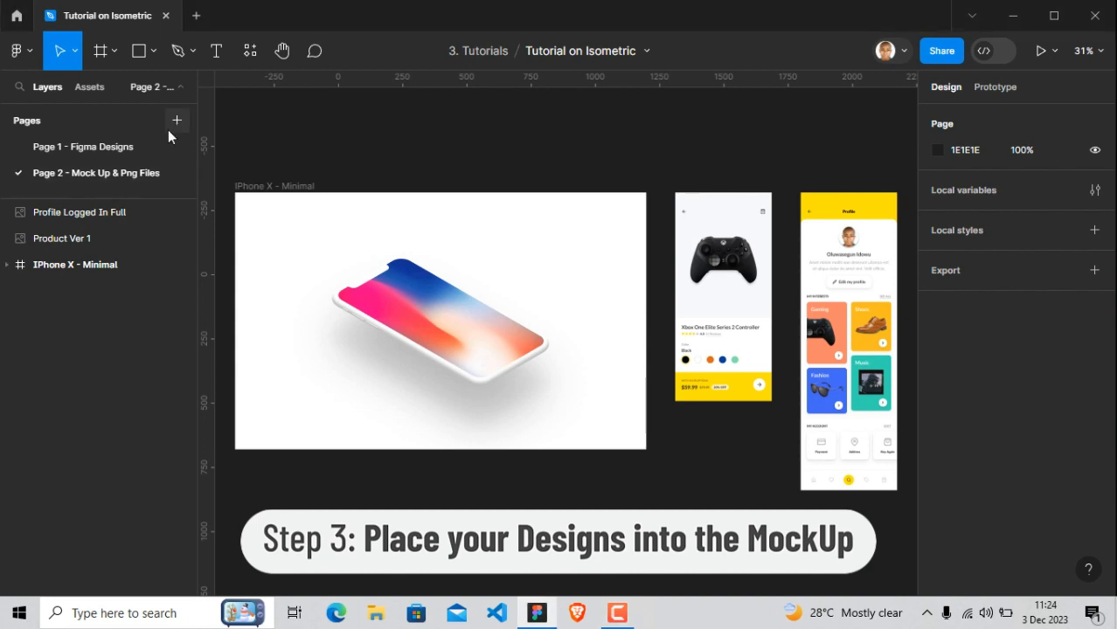
Add a new page named "Page 3 - Place Designs into MockUp"
{"action": "left_click", "coordinate": [176, 121]}
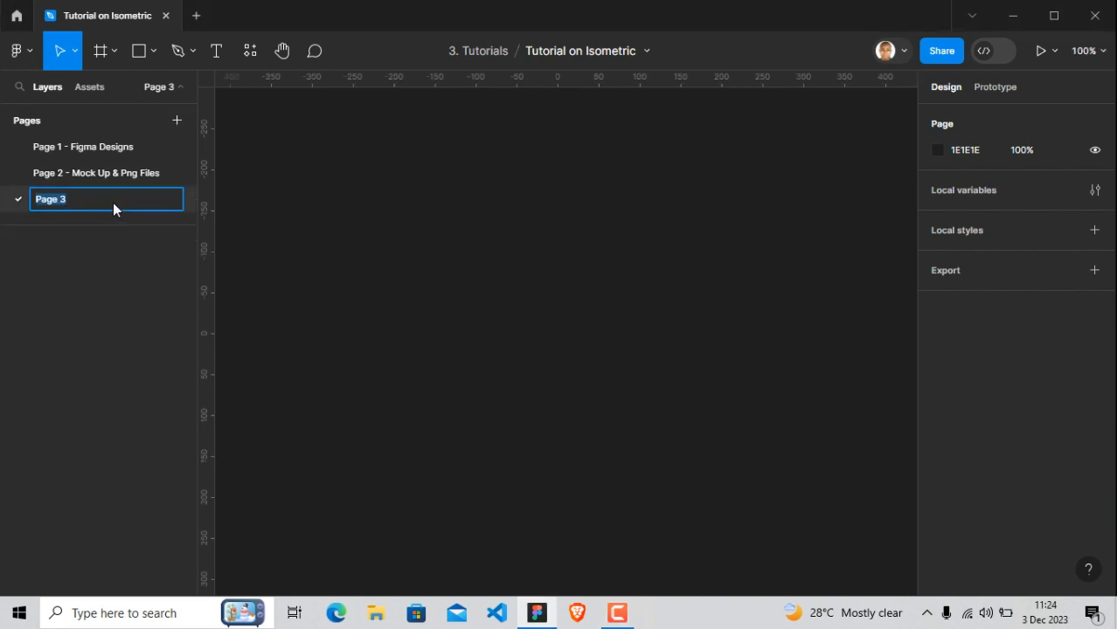
{"action": "left_click", "coordinate": [111, 201]}
{"action": "type", "text": "-"}
{"action": "type", "text": "Place Designs into Mockup"}
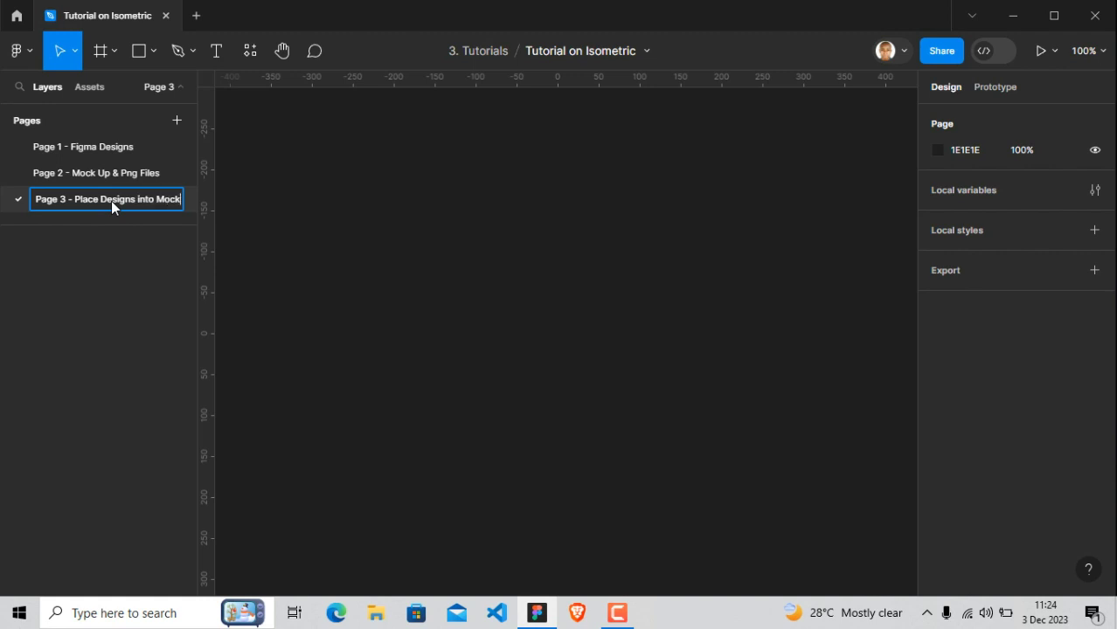
{"action": "key", "text": "Return"}
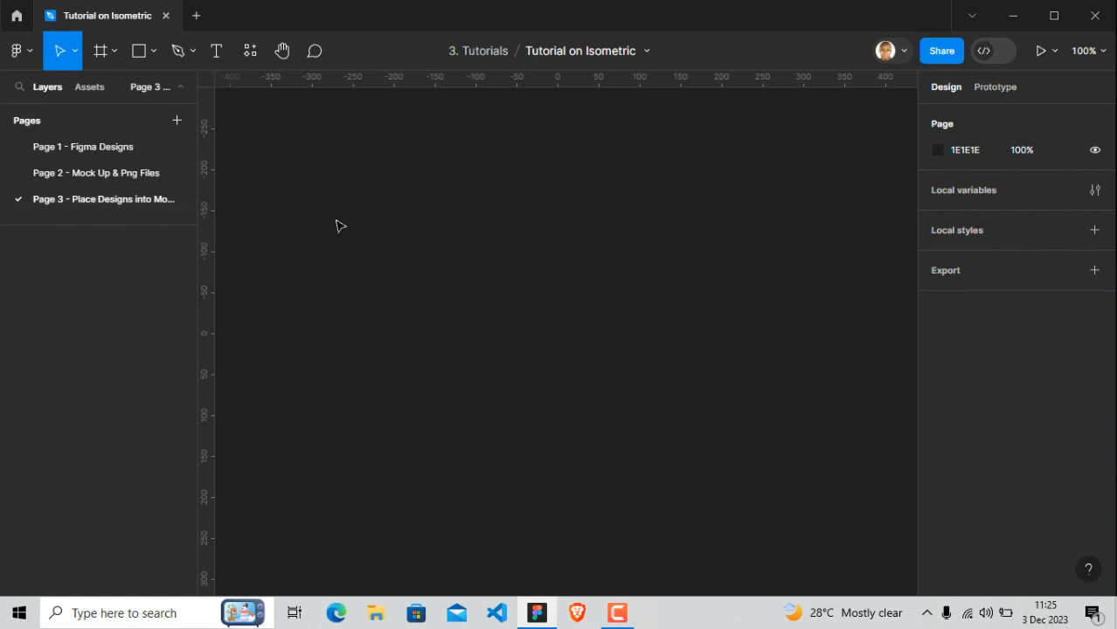
Copy the IPhone X - Minimal frame and both app screen images from Page 2
{"action": "left_click", "coordinate": [133, 174]}
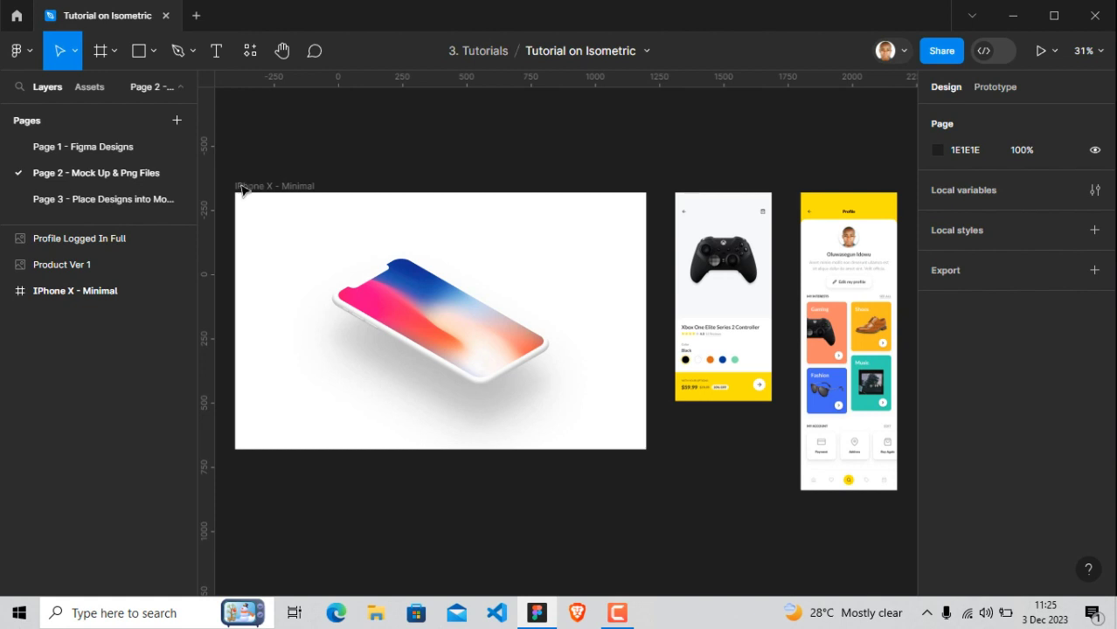
{"action": "left_click", "coordinate": [523, 194]}
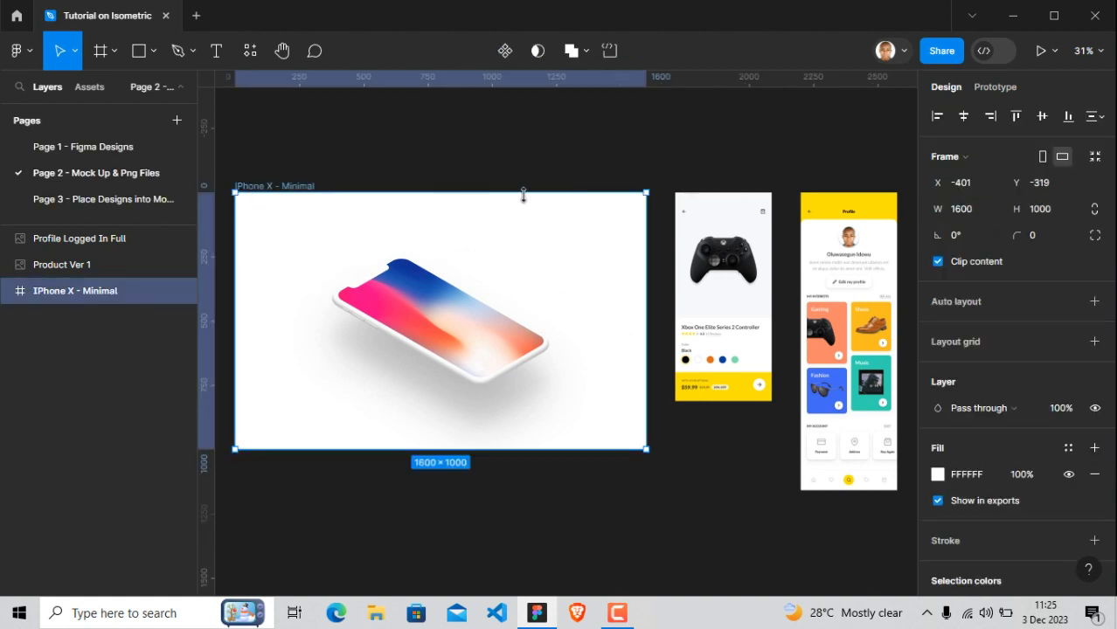
{"action": "left_click", "coordinate": [691, 209], "text": "shift"}
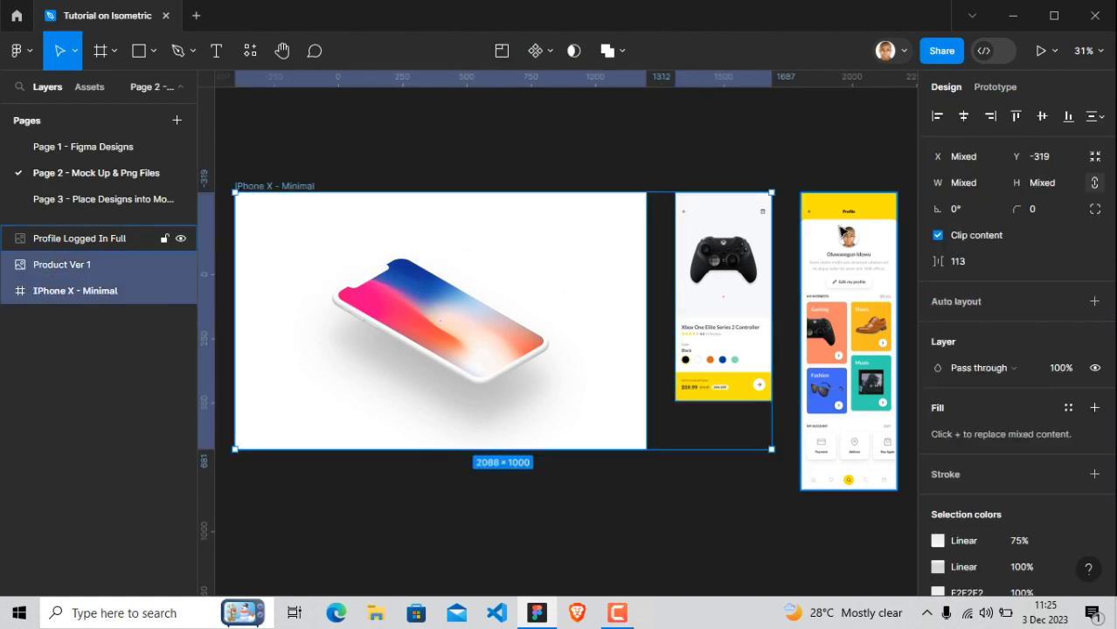
{"action": "left_click", "coordinate": [841, 232], "text": "shift"}
{"action": "right_click", "coordinate": [752, 226]}
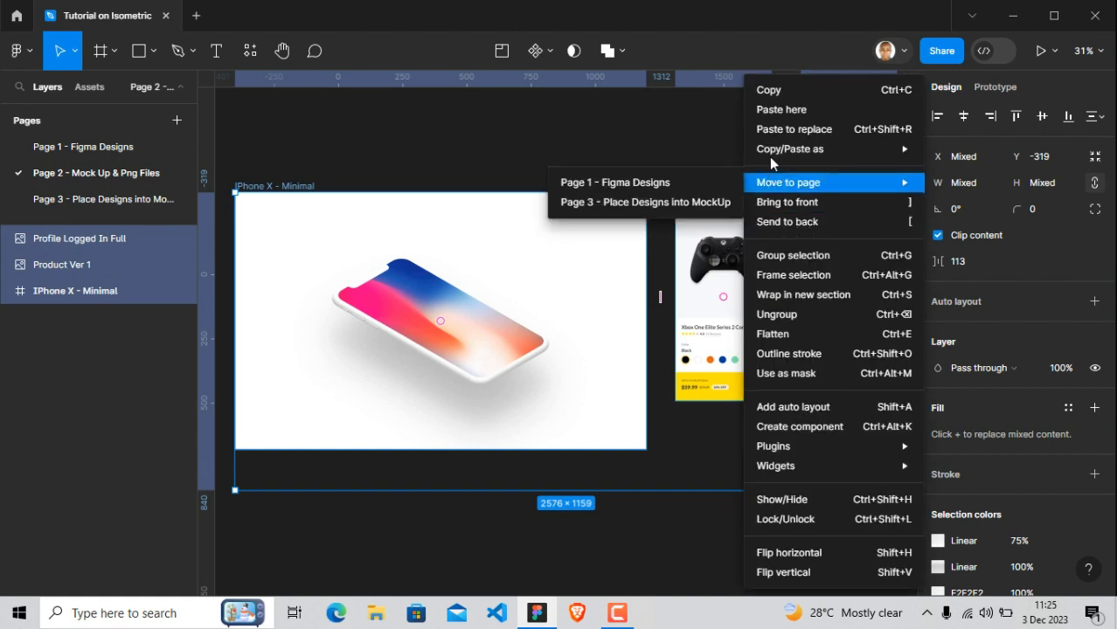
{"action": "left_click", "coordinate": [775, 92]}
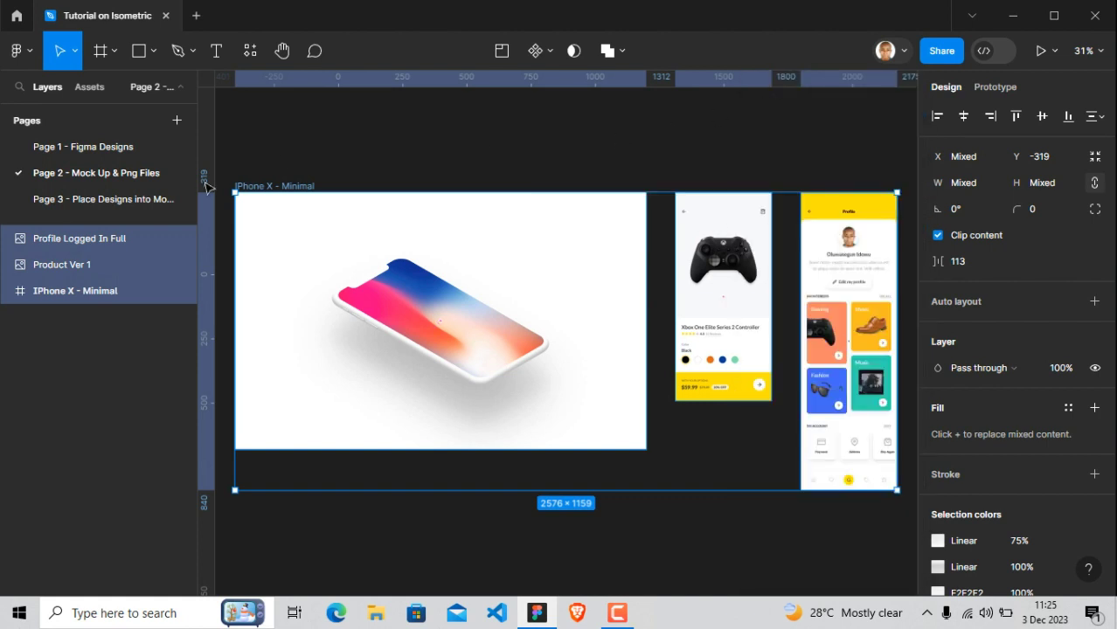
Paste the copied iPhone frame and app screen images onto Page 3 and fit them in view
{"action": "left_click", "coordinate": [160, 199]}
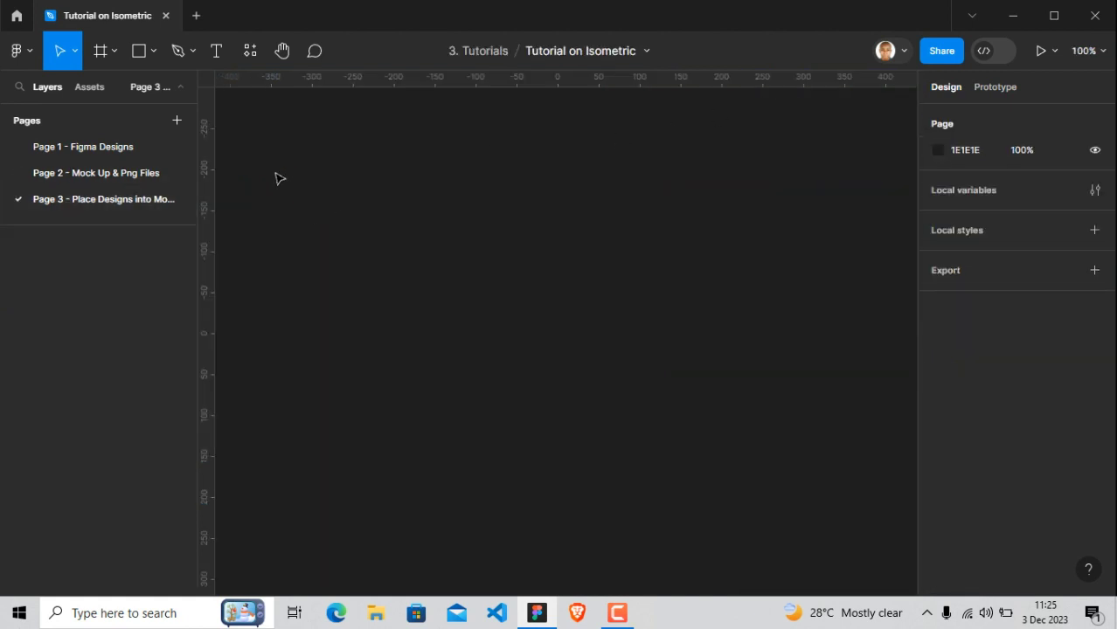
{"action": "right_click", "coordinate": [272, 172]}
{"action": "left_click", "coordinate": [290, 183]}
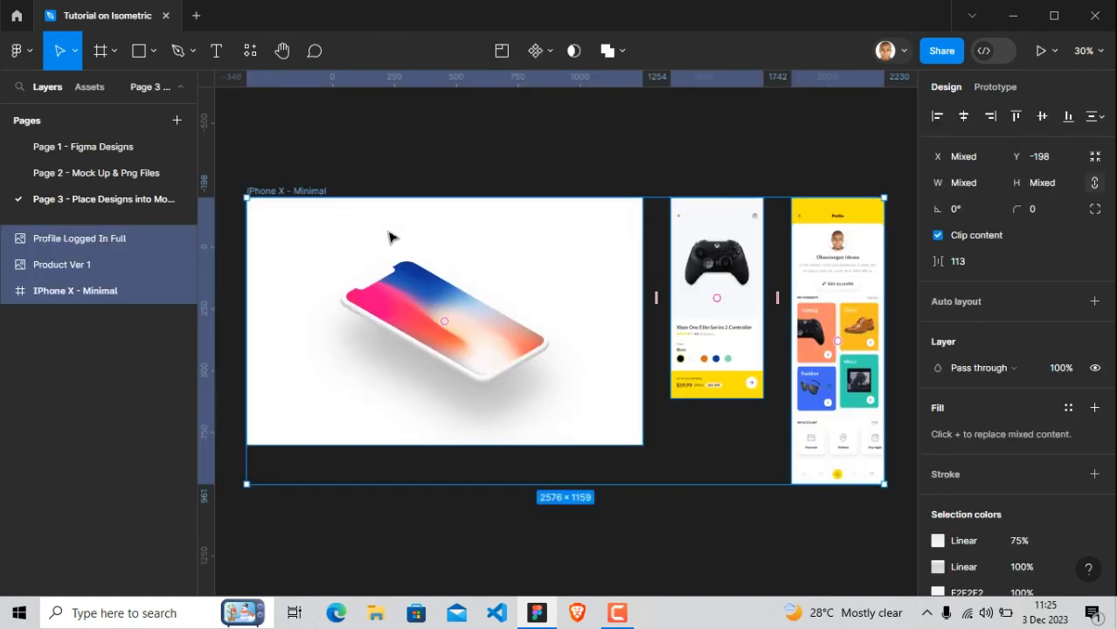
{"action": "key", "text": "shift+1"}
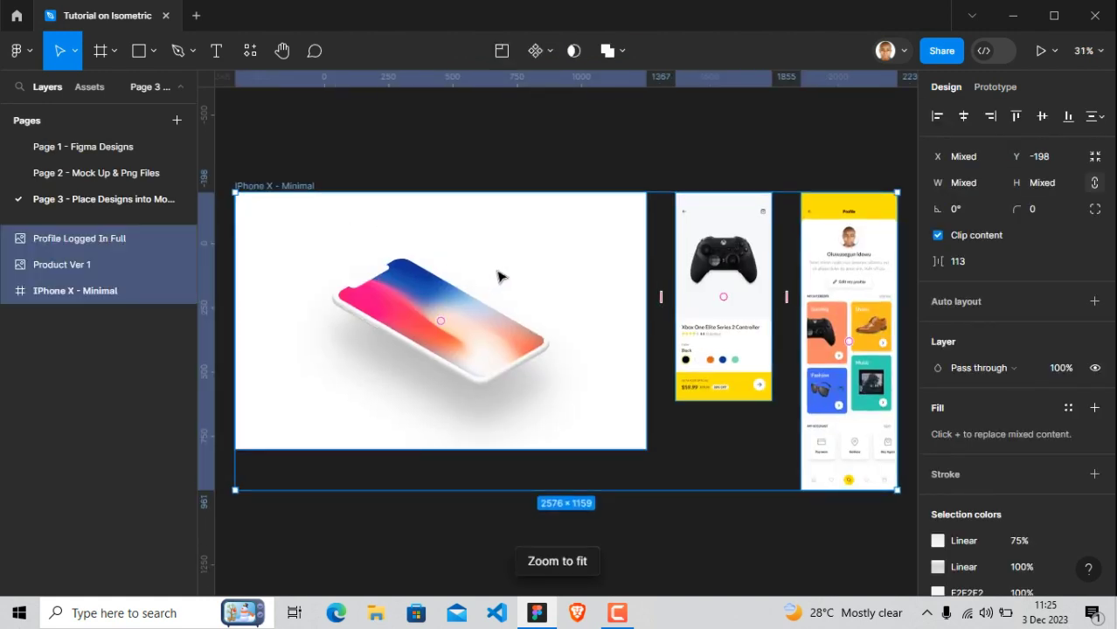
{"action": "left_click", "coordinate": [503, 159]}
Draw a rectangle about 1977 × 1103 in the empty canvas area below the iPhone frame
{"action": "scroll", "coordinate": [503, 159], "scroll_direction": "down", "scroll_amount": 5}
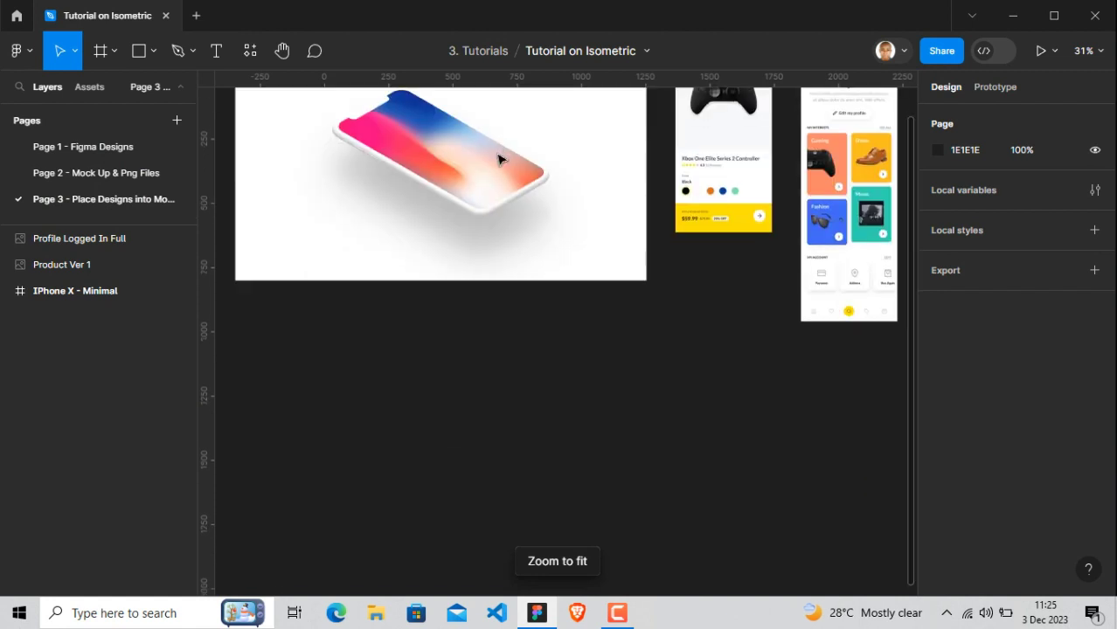
{"action": "left_click", "coordinate": [154, 52]}
{"action": "left_click", "coordinate": [150, 90]}
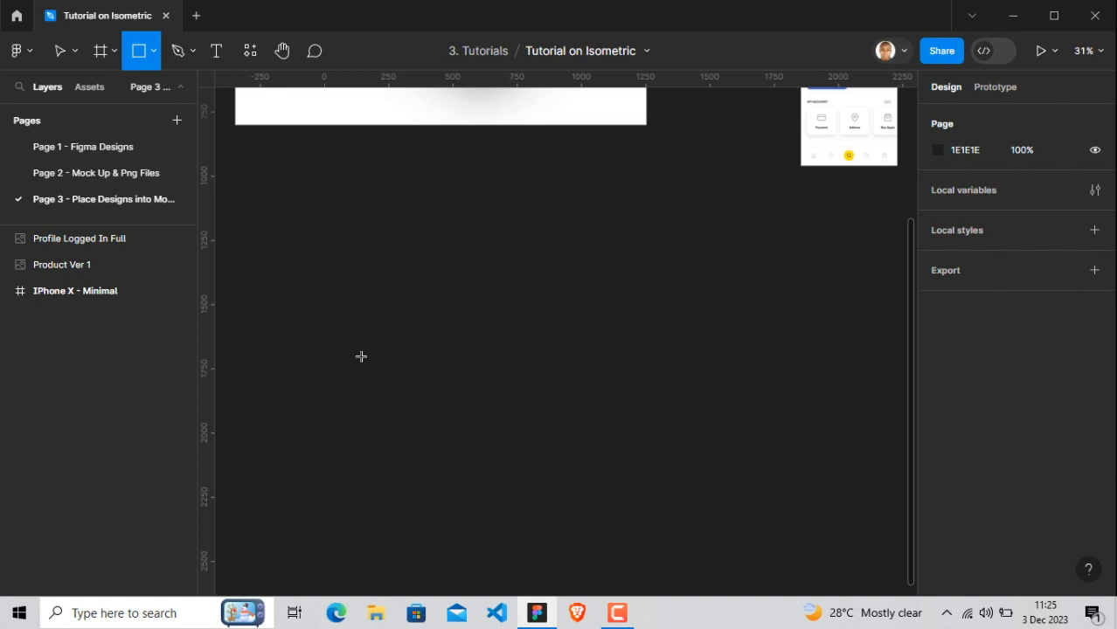
{"action": "mouse_move", "coordinate": [255, 256]}
{"action": "left_mouse_down"}
{"action": "mouse_move", "coordinate": [508, 447]}
{"action": "mouse_move", "coordinate": [747, 511]}
{"action": "mouse_move", "coordinate": [763, 541]}
{"action": "left_mouse_up"}
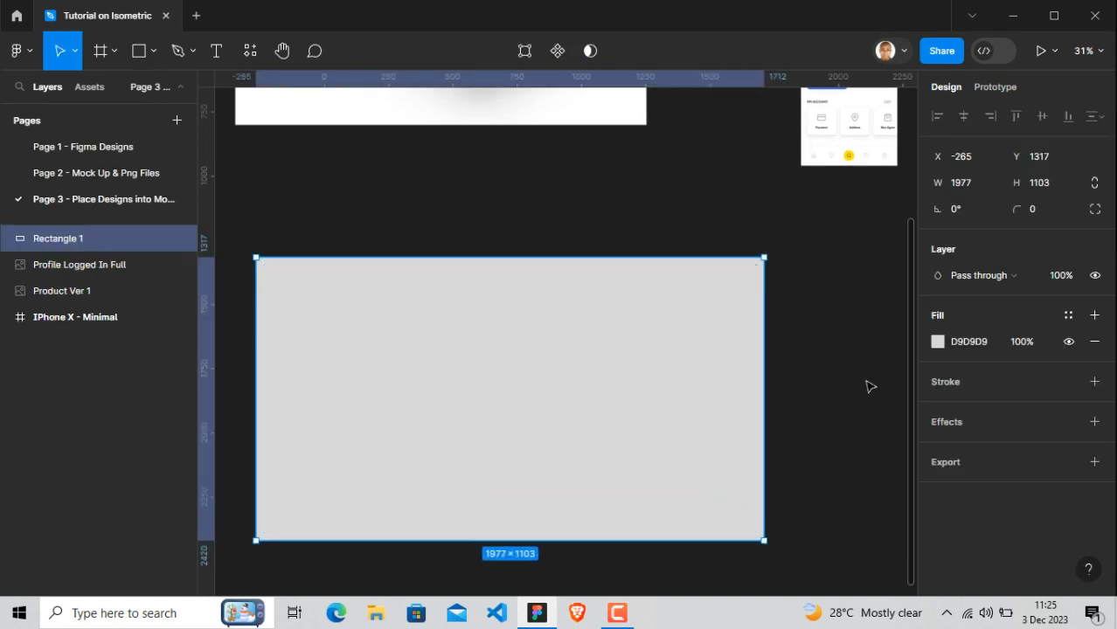
Set the rectangle's width to 1920 and its height to 1080
{"action": "left_click", "coordinate": [955, 185]}
{"action": "key", "text": "Return"}
{"action": "left_click", "coordinate": [1038, 183]}
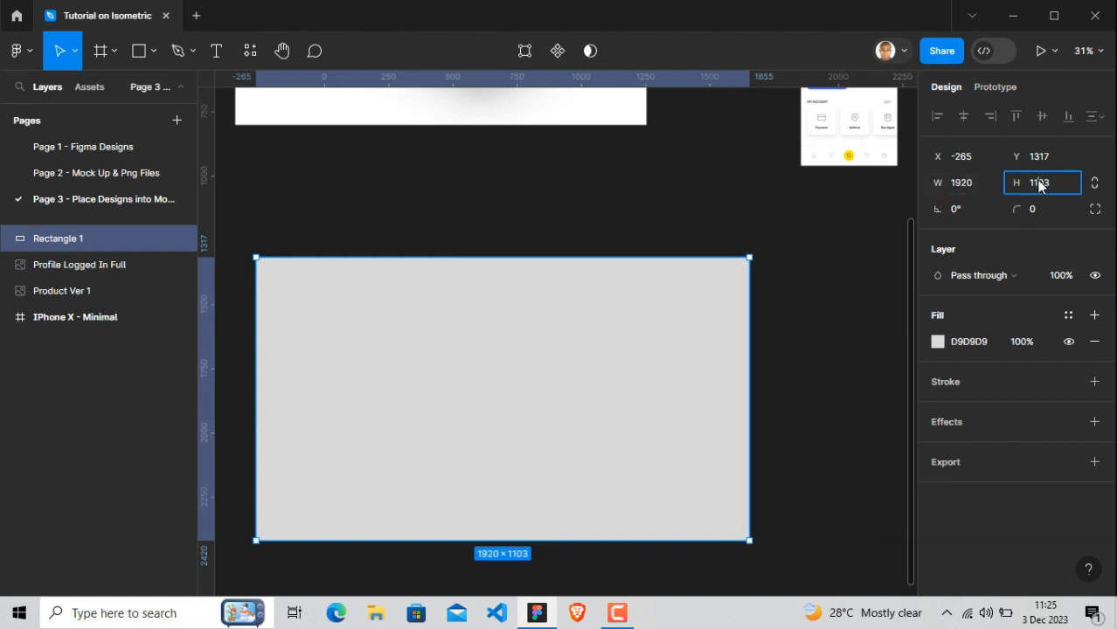
{"action": "type", "text": "10"}
{"action": "left_click", "coordinate": [835, 296]}
{"action": "left_click", "coordinate": [701, 365]}
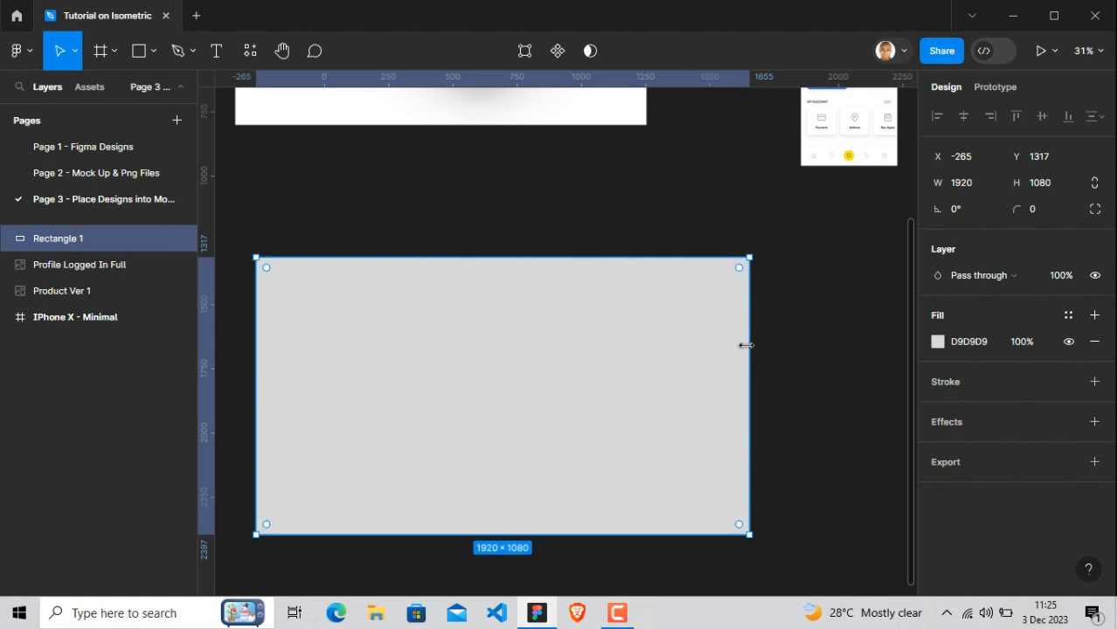
Set the rectangle's fill colour to FCE68F
{"action": "left_click", "coordinate": [958, 344]}
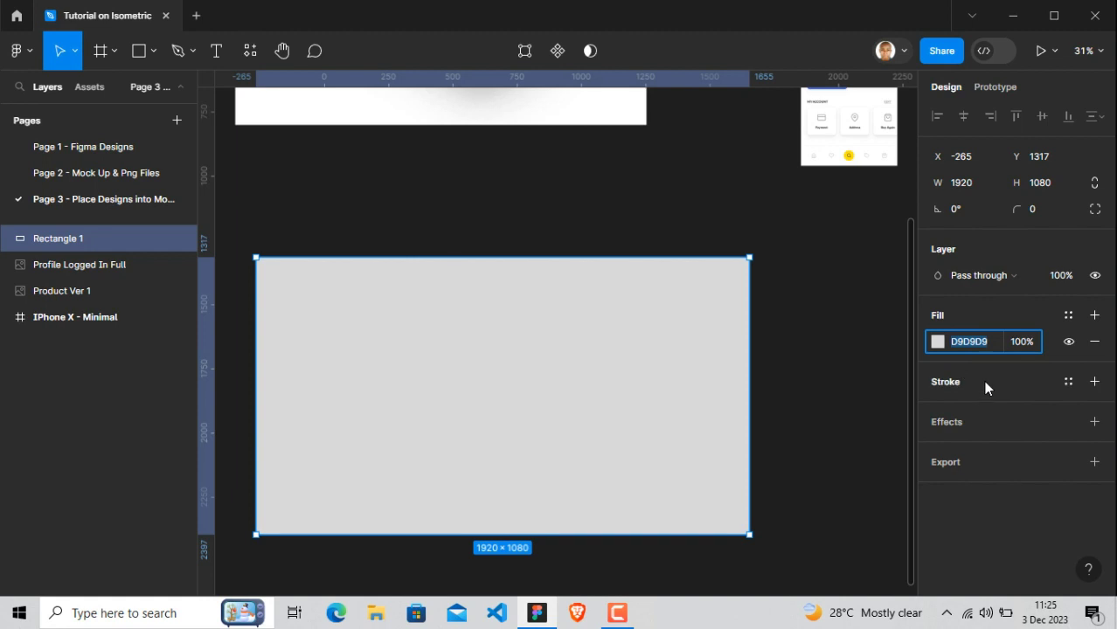
{"action": "type", "text": "FCE68F"}
{"action": "key", "text": "Return"}
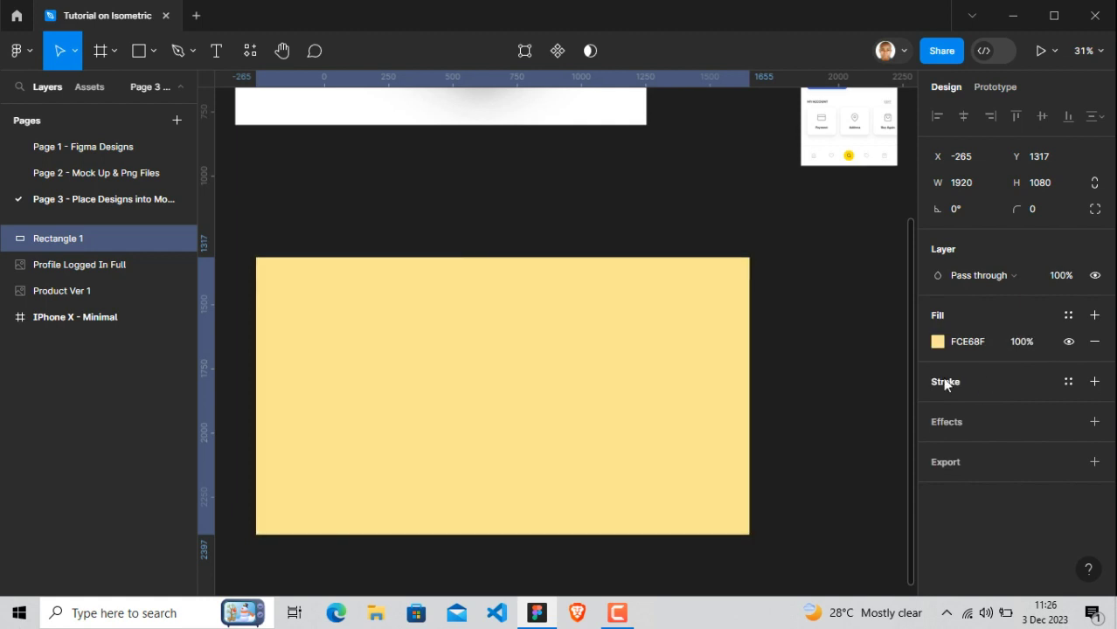
{"action": "left_click", "coordinate": [804, 408]}
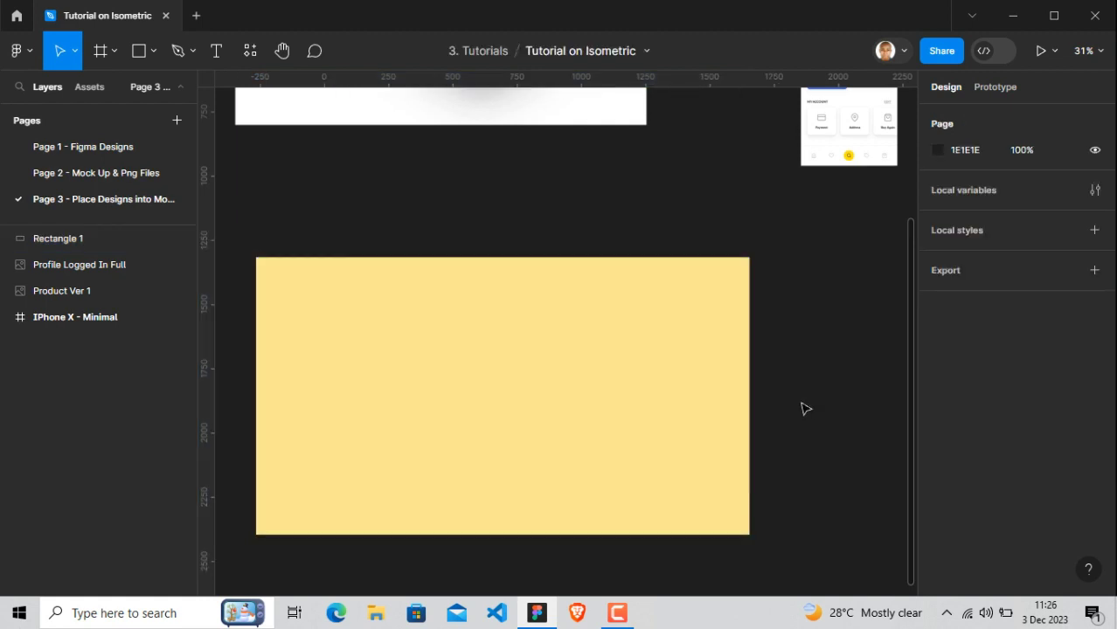
Move the yellow rectangle so its left edge lines up with the IPhone X - Minimal frame, at about X -346, Y 1326
{"action": "key", "text": "shift+1"}
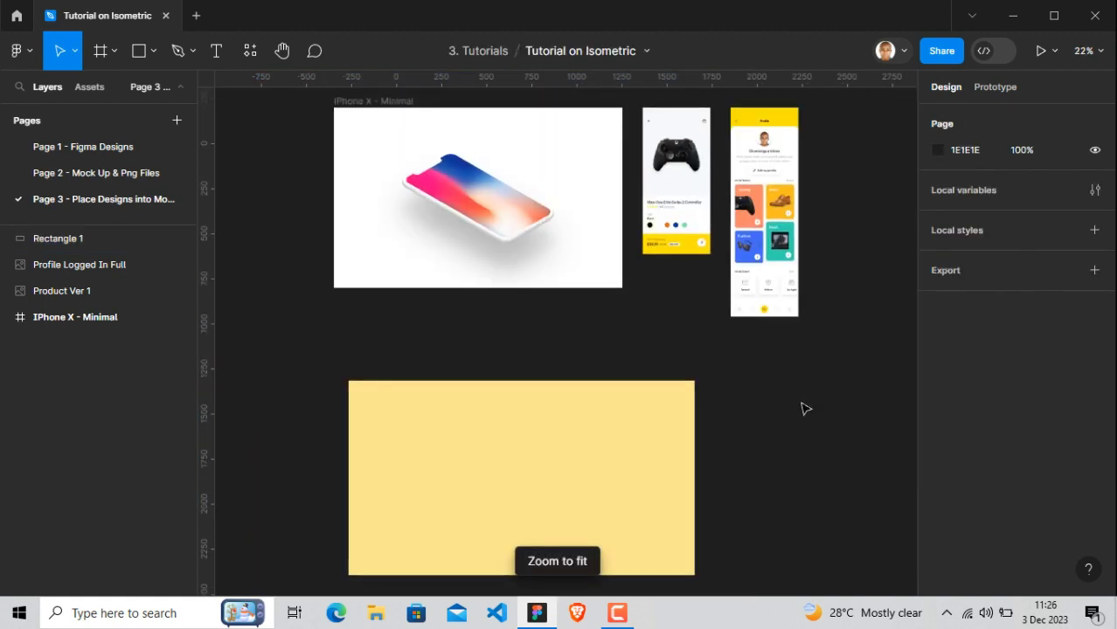
{"action": "mouse_move", "coordinate": [602, 437]}
{"action": "left_mouse_down"}
{"action": "mouse_move", "coordinate": [551, 437]}
{"action": "mouse_move", "coordinate": [600, 440]}
{"action": "left_mouse_up"}
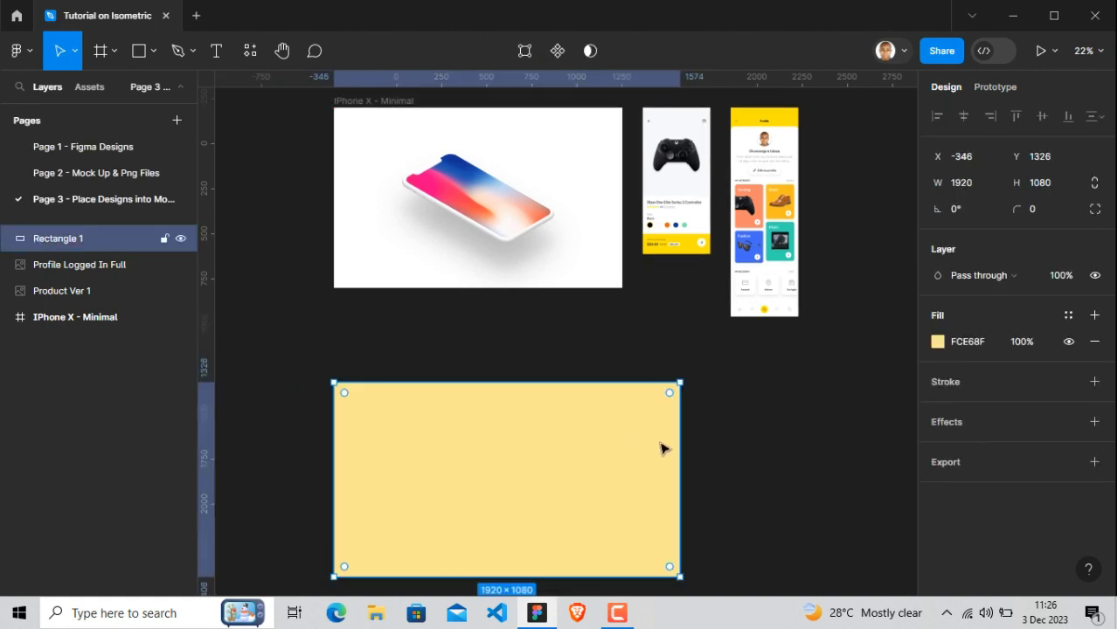
{"action": "left_click", "coordinate": [758, 497]}
{"action": "scroll", "coordinate": [758, 496], "scroll_direction": "up", "scroll_amount": 2}
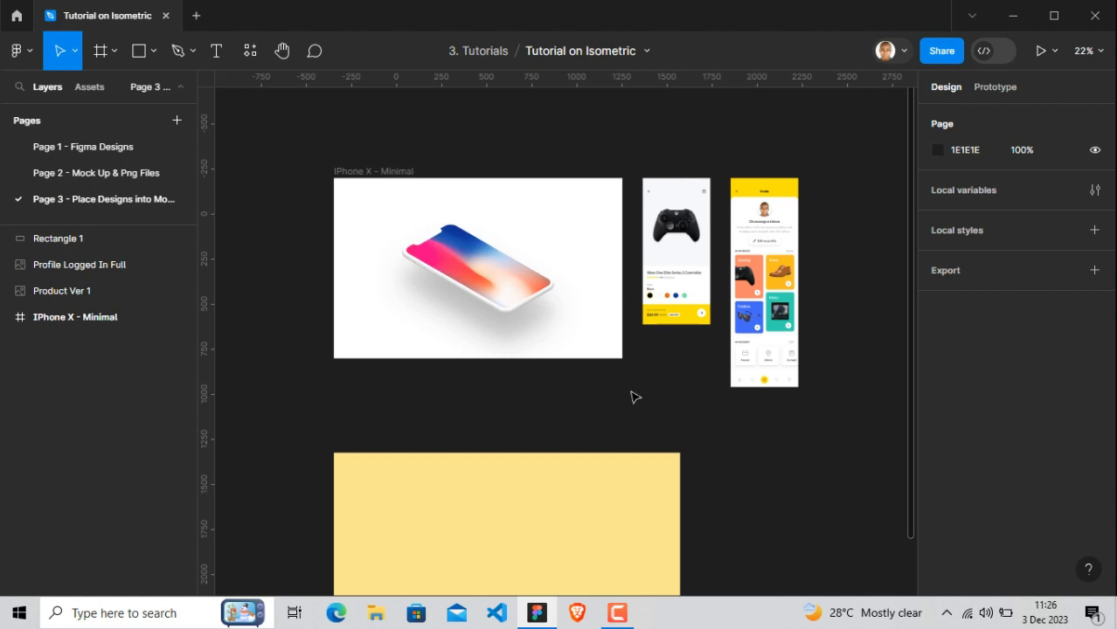
Copy the Buttons, Screen, BASE and SHADOW - angle layers from the IPhone X - Minimal frame
{"action": "left_click_drag", "start_coordinate": [608, 417], "coordinate": [395, 224]}
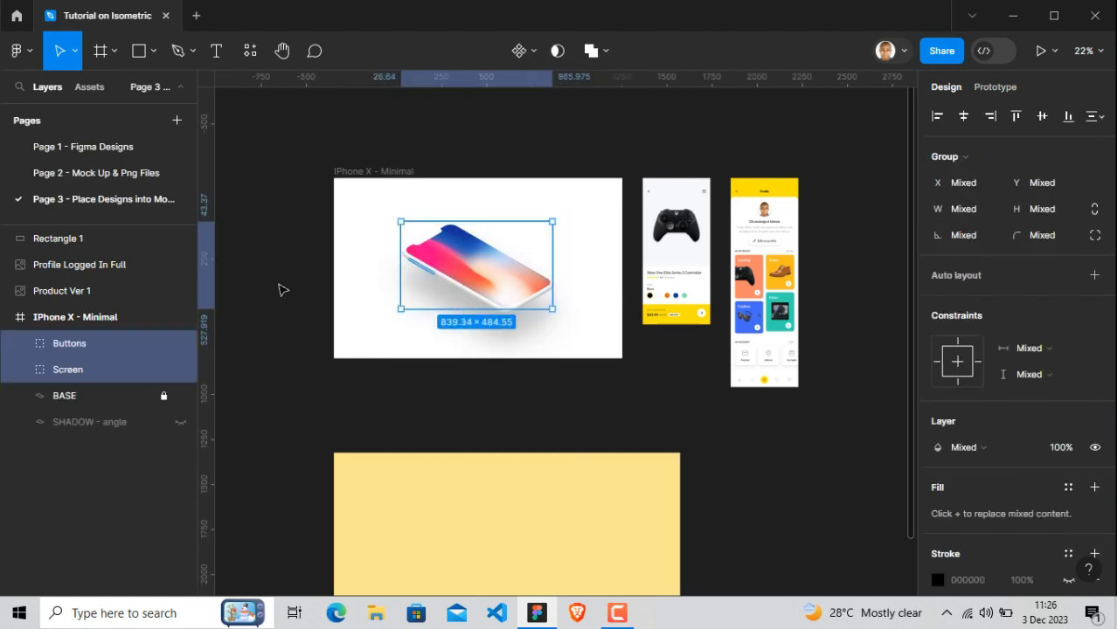
{"action": "left_click", "coordinate": [94, 418]}
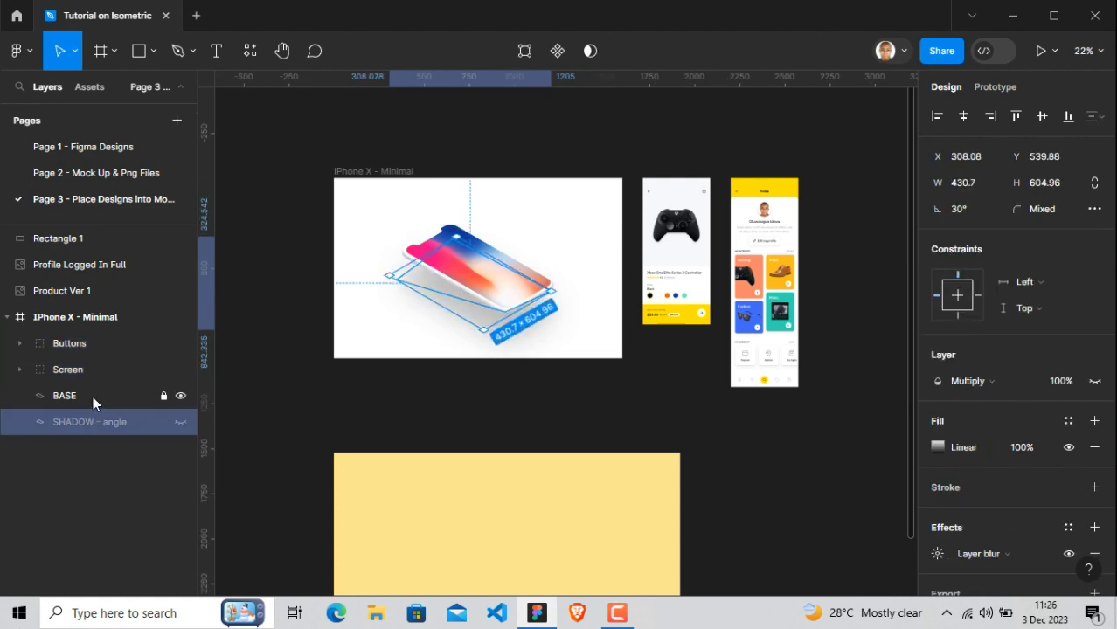
{"action": "left_click", "coordinate": [93, 394], "text": "shift"}
{"action": "left_click", "coordinate": [89, 374], "text": "shift"}
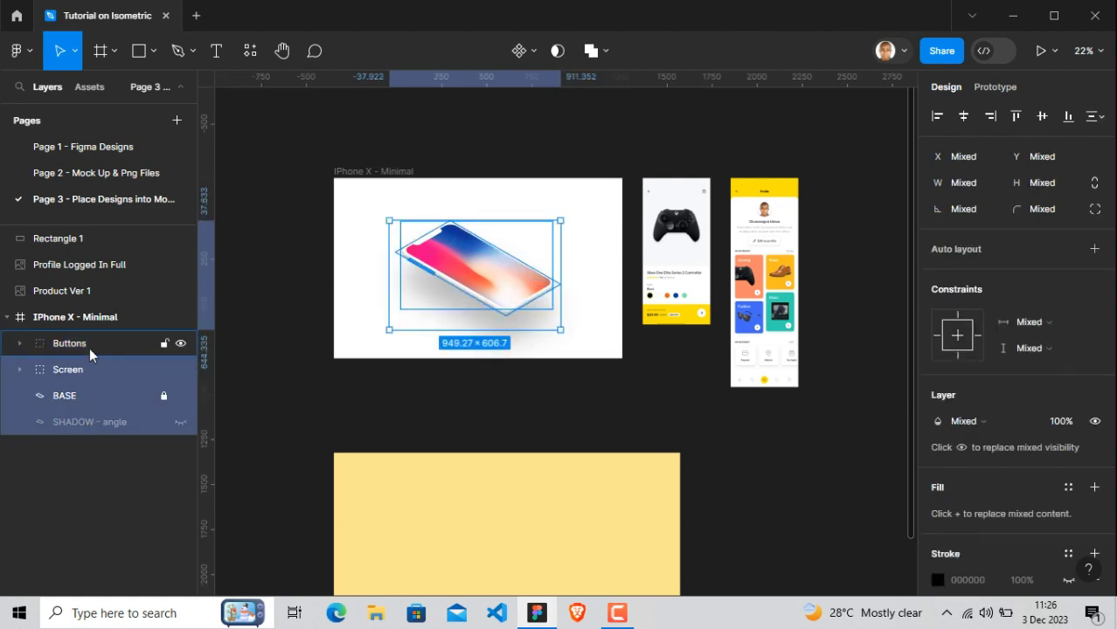
{"action": "left_click", "coordinate": [89, 348], "text": "shift"}
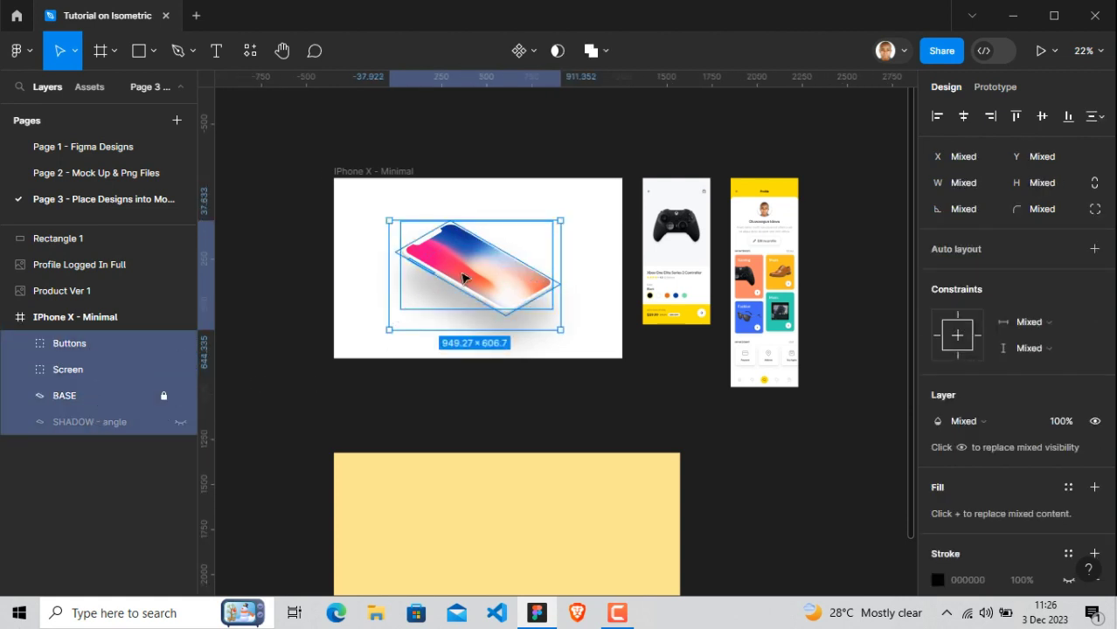
{"action": "right_click", "coordinate": [456, 276]}
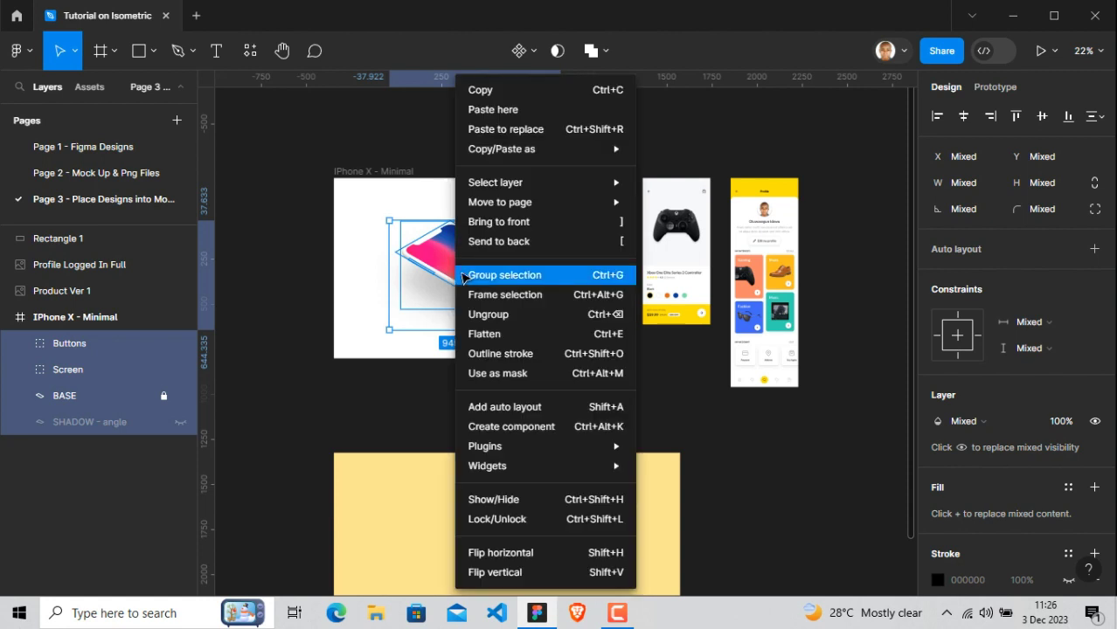
{"action": "left_click", "coordinate": [507, 93]}
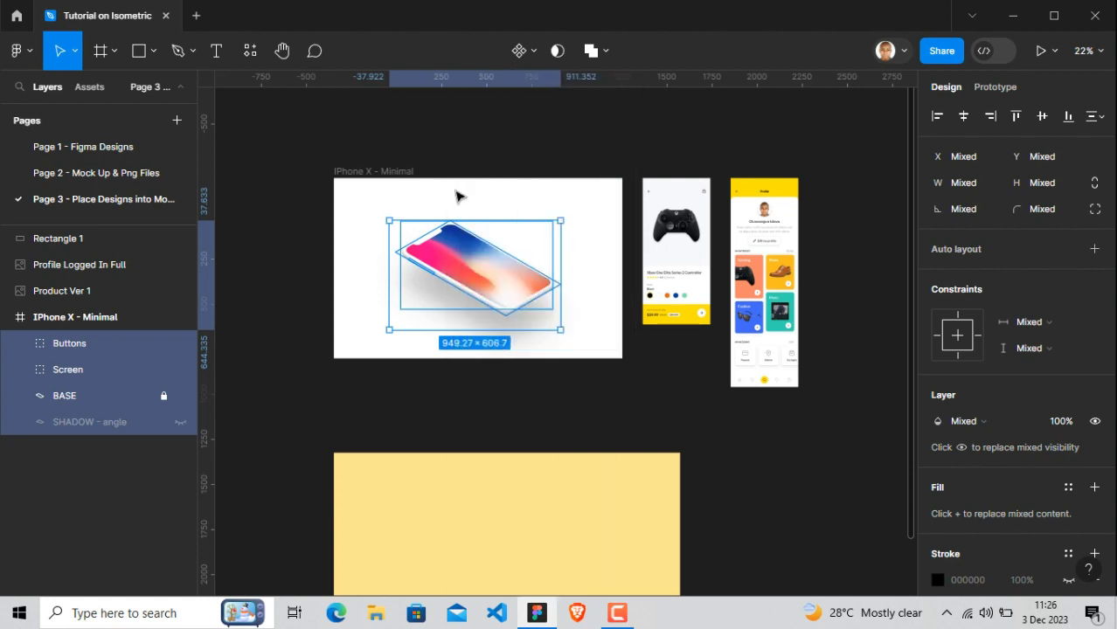
Paste the copied phone layers onto the yellow rectangle and deselect them
{"action": "scroll", "coordinate": [456, 196], "scroll_direction": "down", "scroll_amount": 3}
{"action": "scroll", "coordinate": [455, 196], "scroll_direction": "up", "scroll_amount": 3}
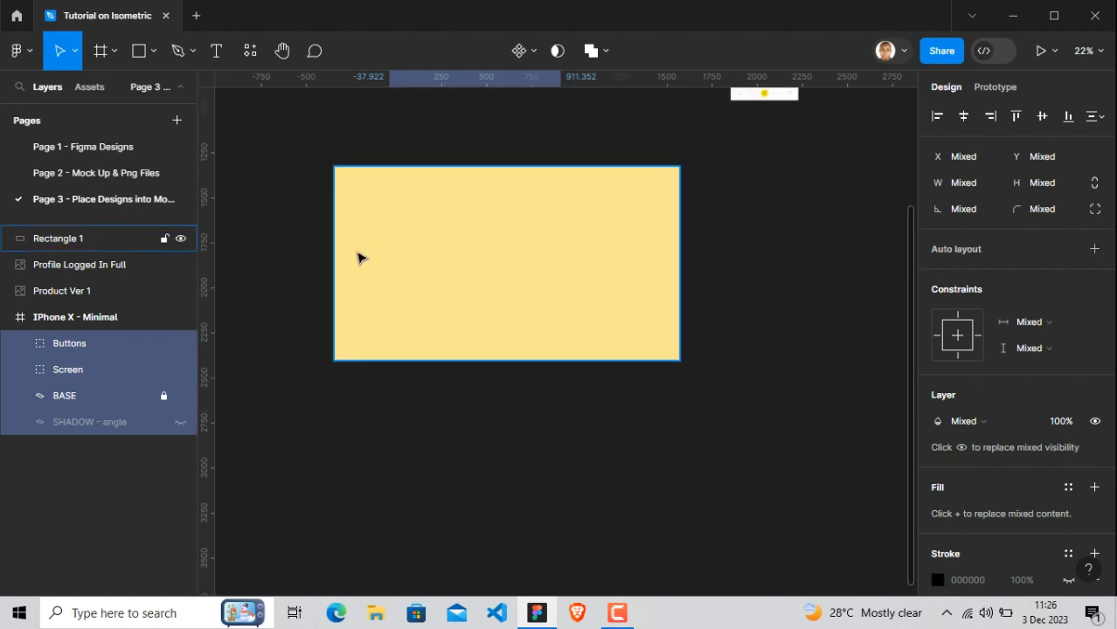
{"action": "right_click", "coordinate": [358, 257]}
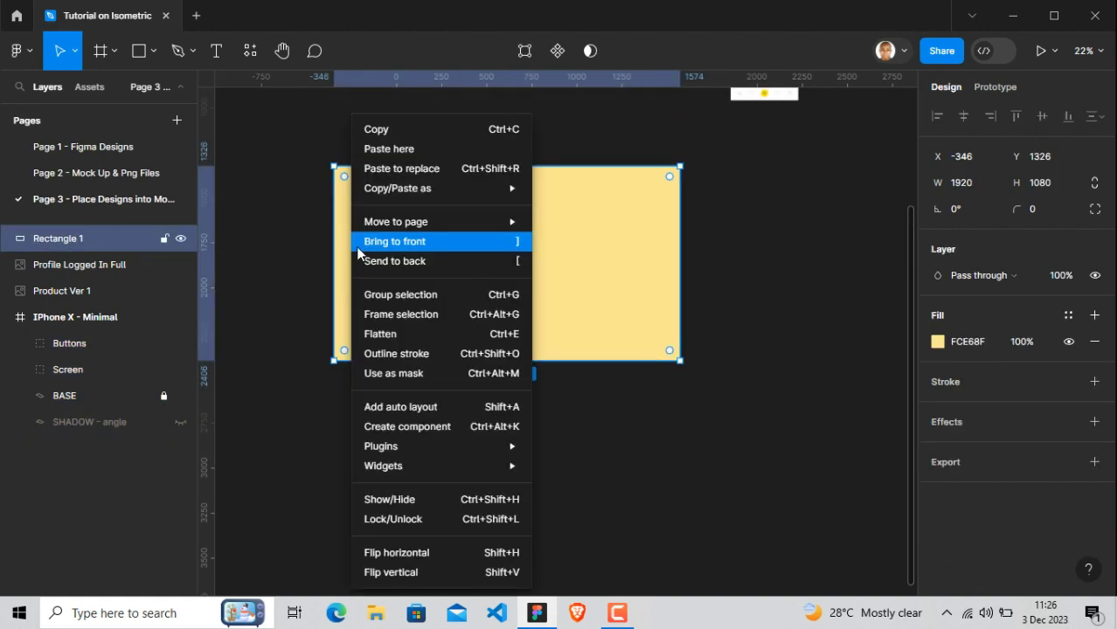
{"action": "left_click", "coordinate": [398, 150]}
{"action": "left_click", "coordinate": [521, 391]}
{"action": "scroll", "coordinate": [520, 390], "scroll_direction": "up", "scroll_amount": 1}
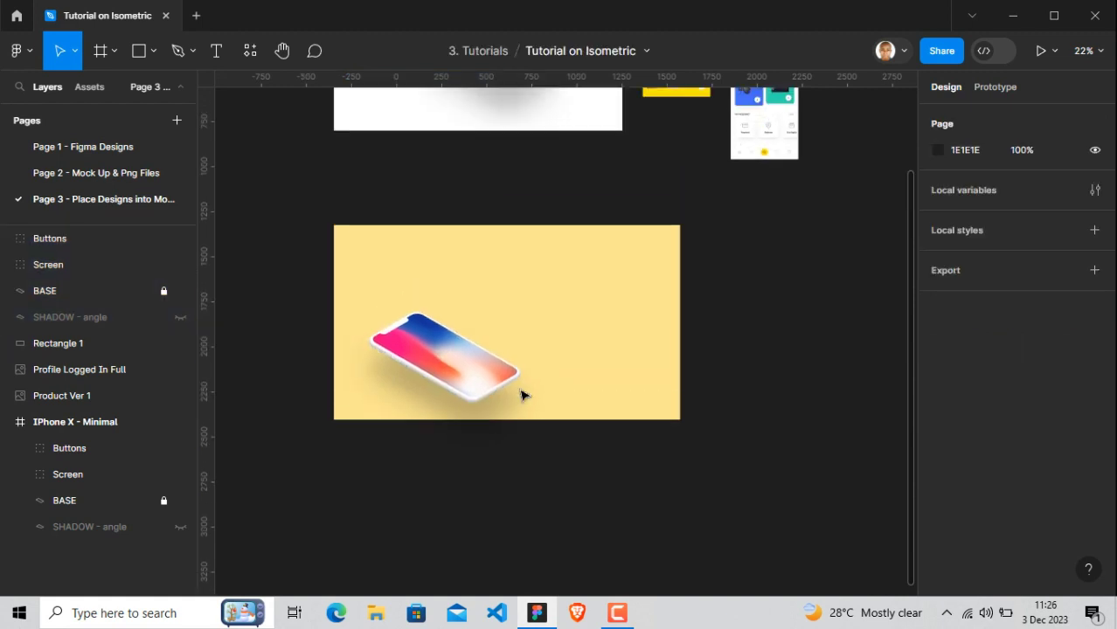
{"action": "scroll", "coordinate": [521, 395], "scroll_direction": "up", "scroll_amount": 1}
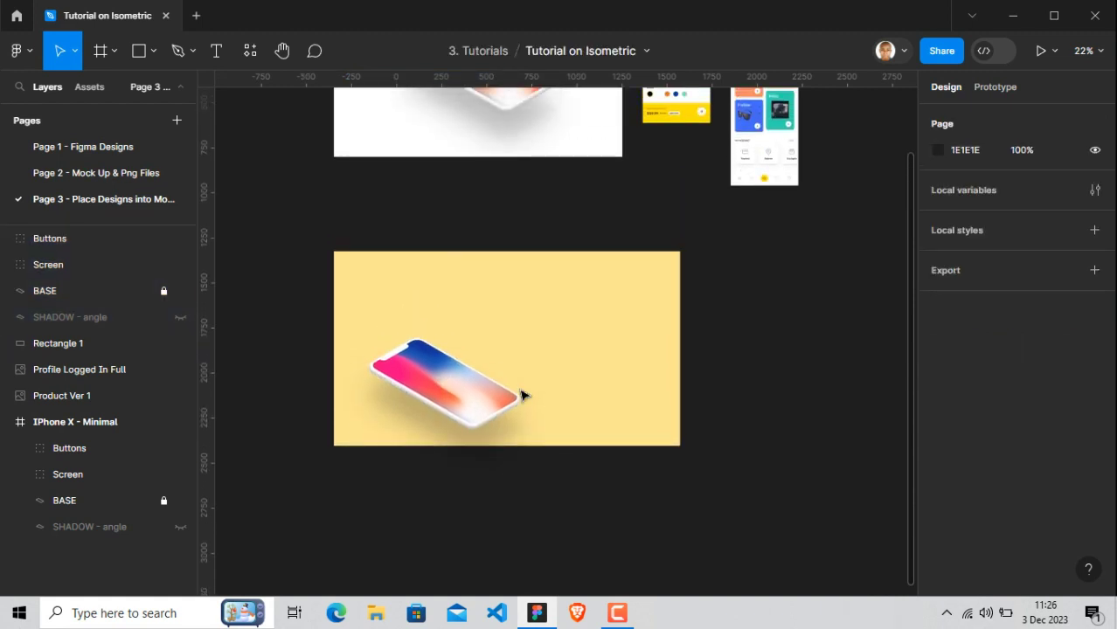
Move the Product Ver 1 image onto the yellow rectangle beside the phone, to about X 967, Y 1474
{"action": "scroll", "coordinate": [521, 395], "scroll_direction": "up", "scroll_amount": 5}
{"action": "scroll", "coordinate": [521, 395], "scroll_direction": "down", "scroll_amount": 3}
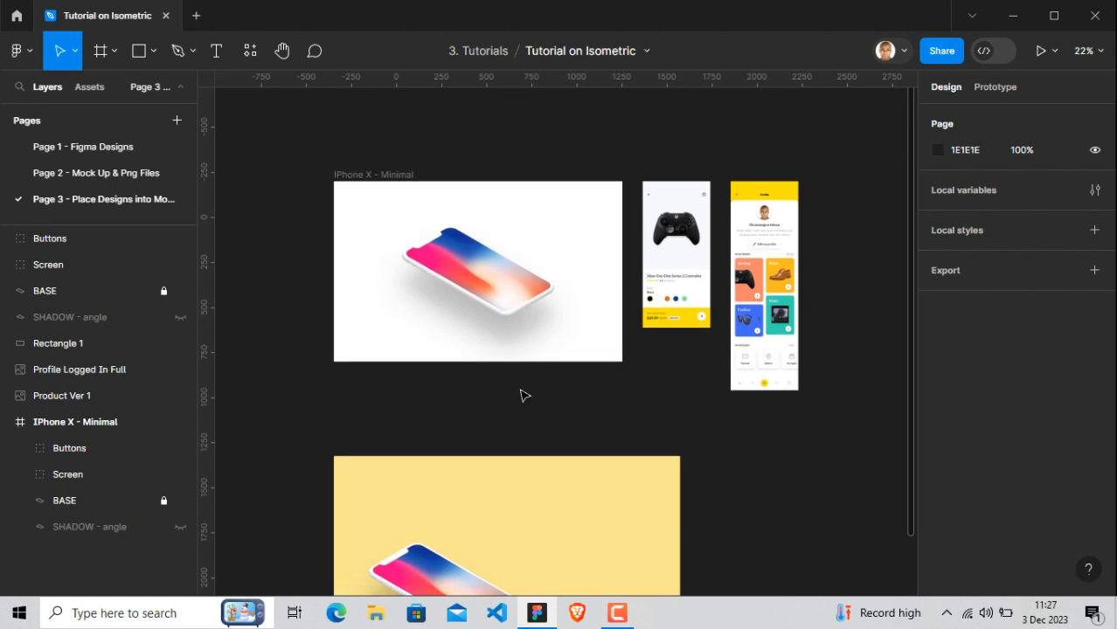
{"action": "scroll", "coordinate": [521, 395], "scroll_direction": "down", "scroll_amount": 1}
{"action": "left_click", "coordinate": [672, 205]}
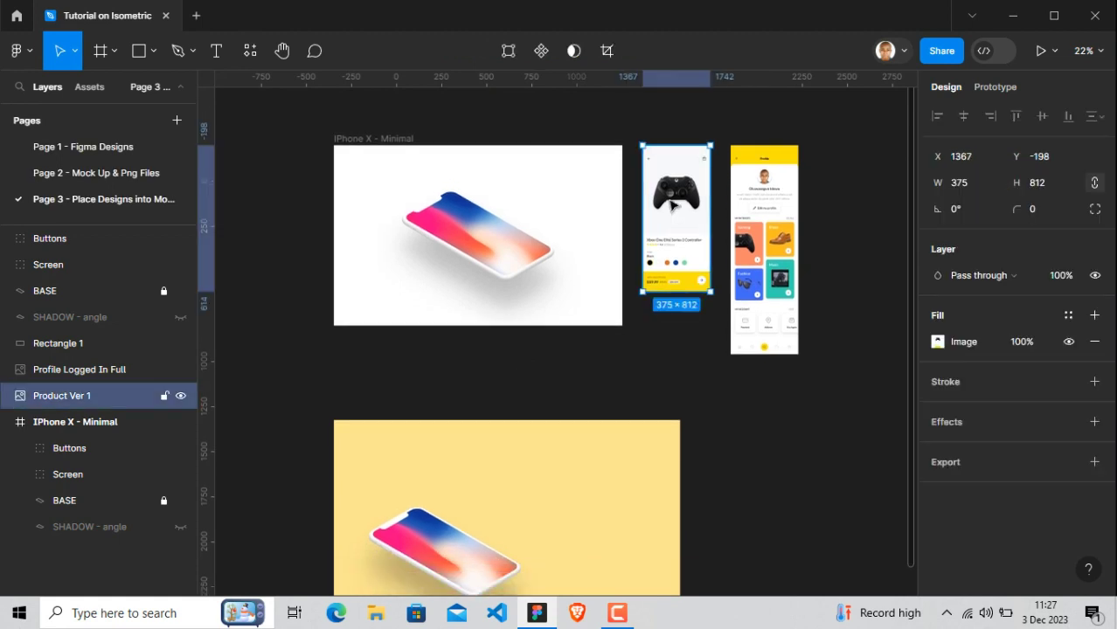
{"action": "mouse_move", "coordinate": [672, 204]}
{"action": "left_mouse_down"}
{"action": "mouse_move", "coordinate": [668, 428]}
{"action": "mouse_move", "coordinate": [726, 524]}
{"action": "mouse_move", "coordinate": [664, 513]}
{"action": "left_mouse_up"}
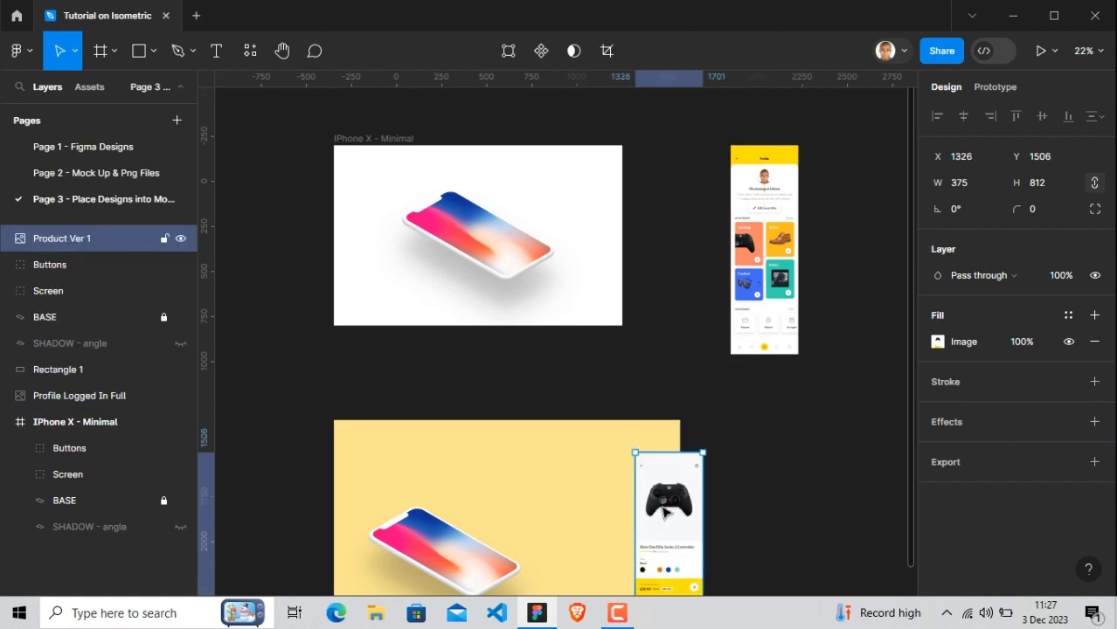
{"action": "scroll", "coordinate": [664, 509], "scroll_direction": "down", "scroll_amount": 2}
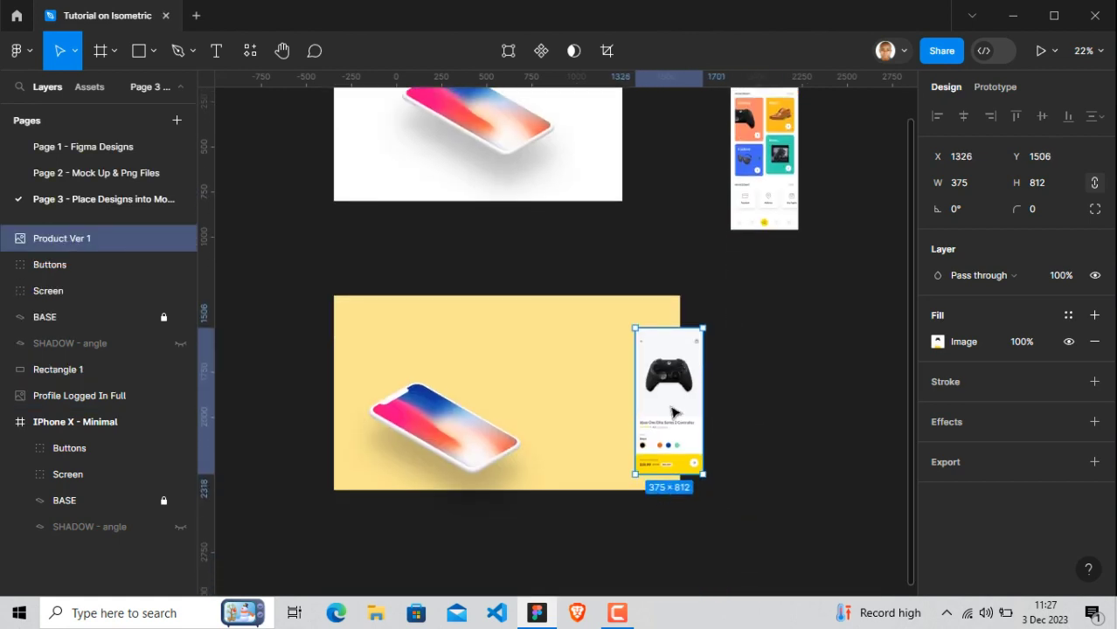
{"action": "left_click_drag", "start_coordinate": [672, 410], "coordinate": [600, 413]}
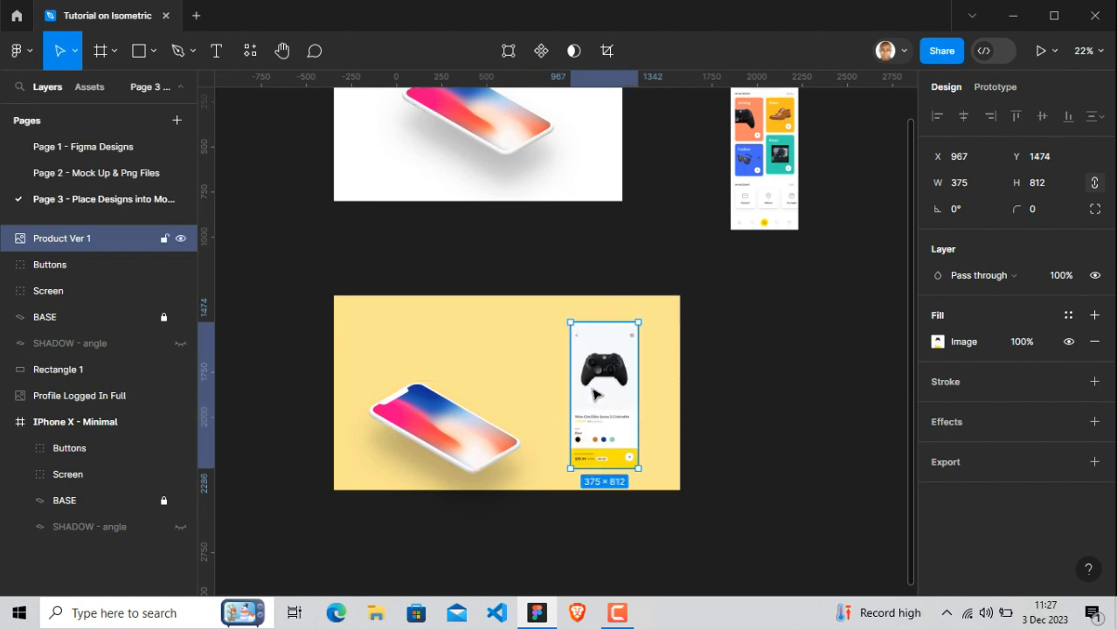
Run the Isometric plugin on the Product Ver 1 image with a 45° angle and the first perspective option
{"action": "left_click", "coordinate": [249, 52]}
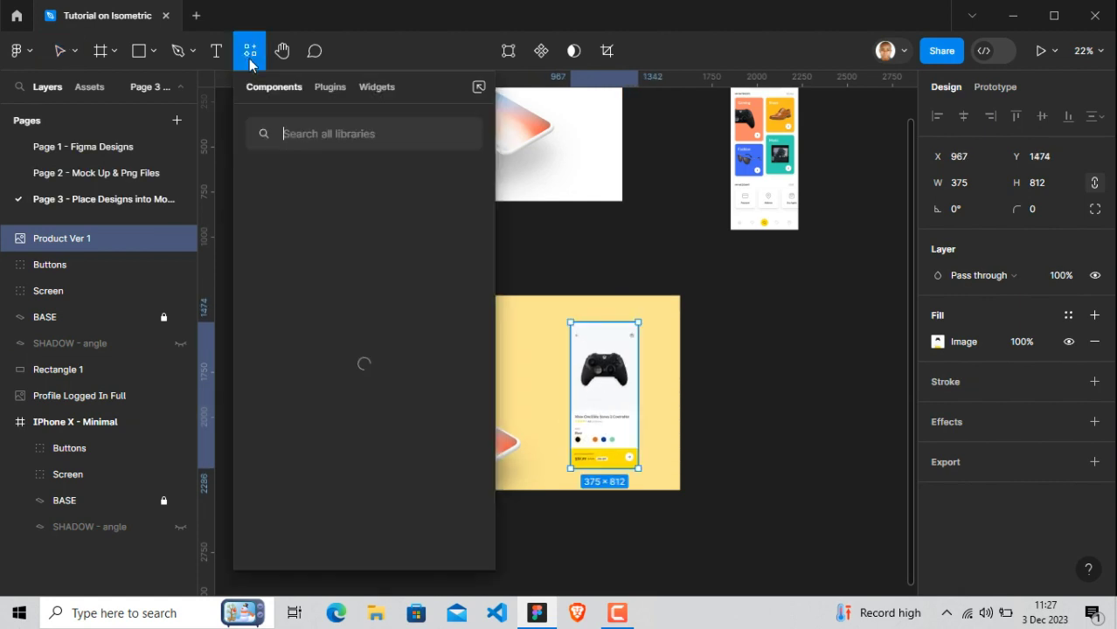
{"action": "left_click", "coordinate": [330, 87]}
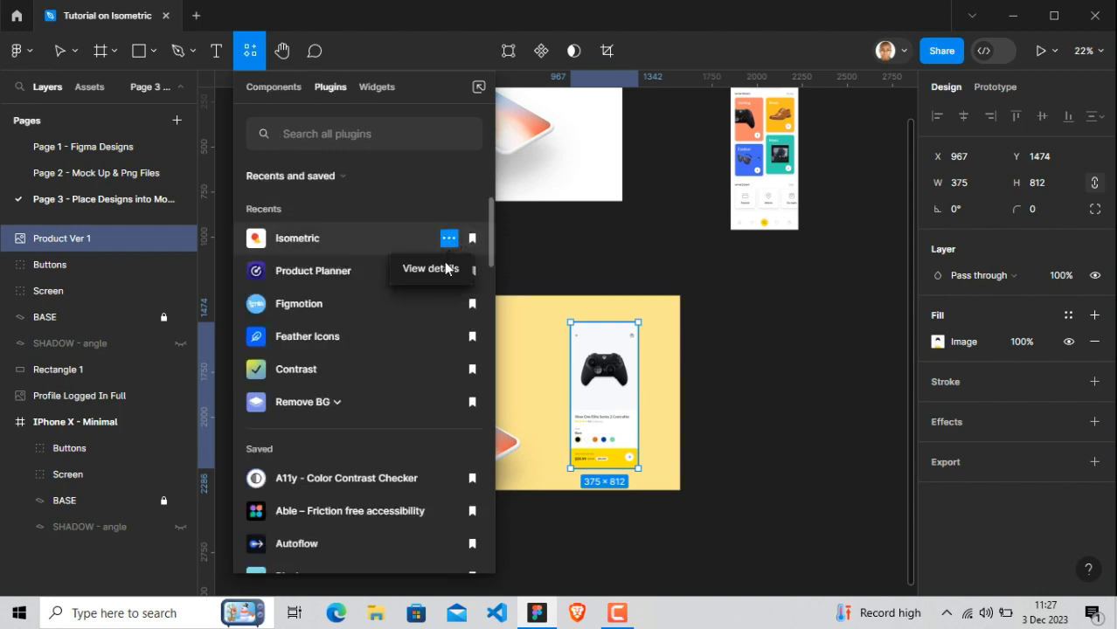
{"action": "left_click", "coordinate": [445, 263]}
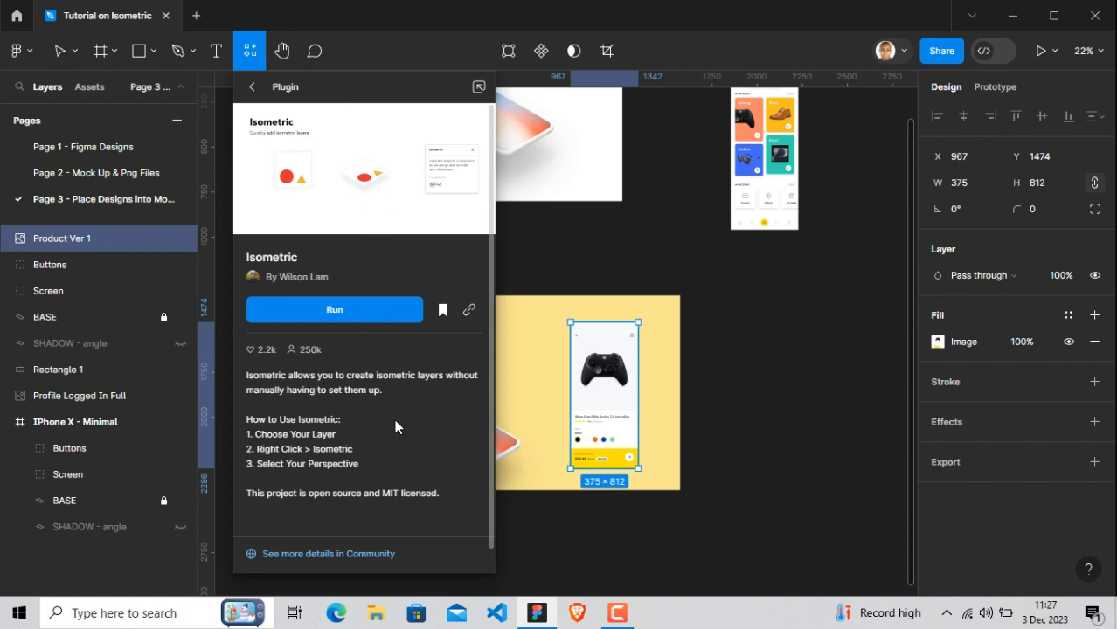
{"action": "left_click", "coordinate": [349, 312]}
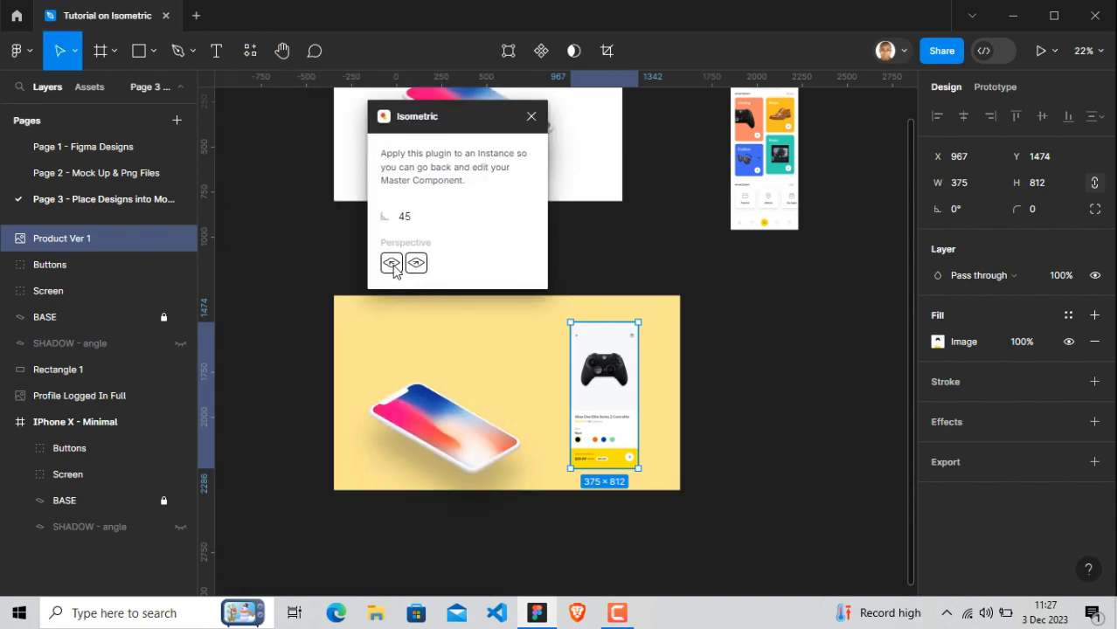
{"action": "left_click", "coordinate": [391, 265]}
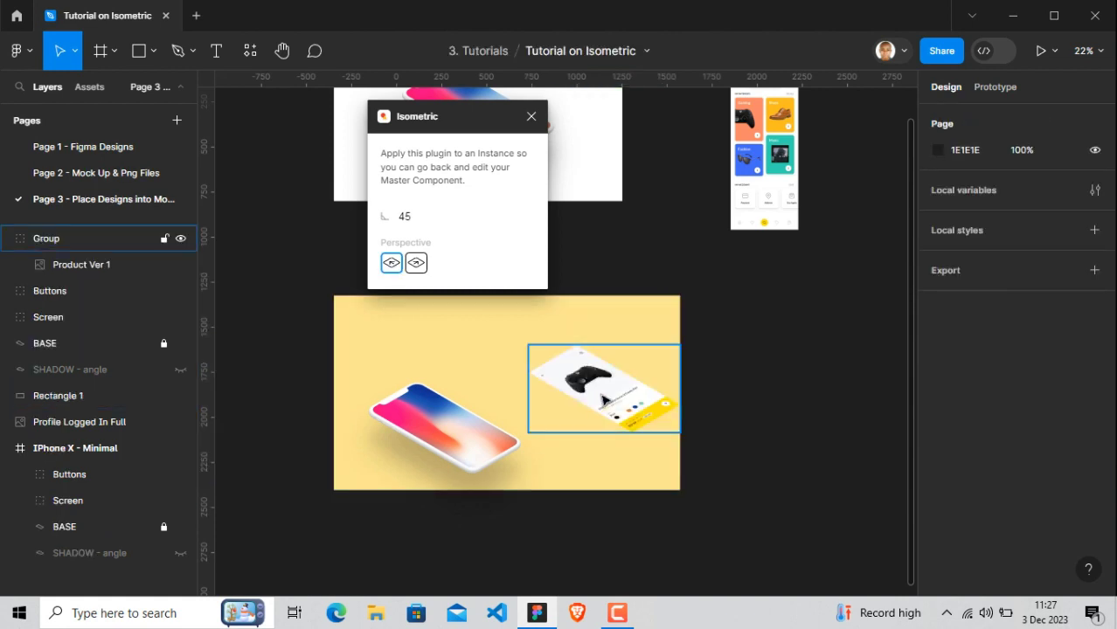
Close the Isometric plugin and place the isometric Product Ver 1 group over the phone's screen, at about X -151, Y 1802
{"action": "left_click", "coordinate": [568, 396]}
{"action": "left_click_drag", "start_coordinate": [568, 396], "coordinate": [550, 395]}
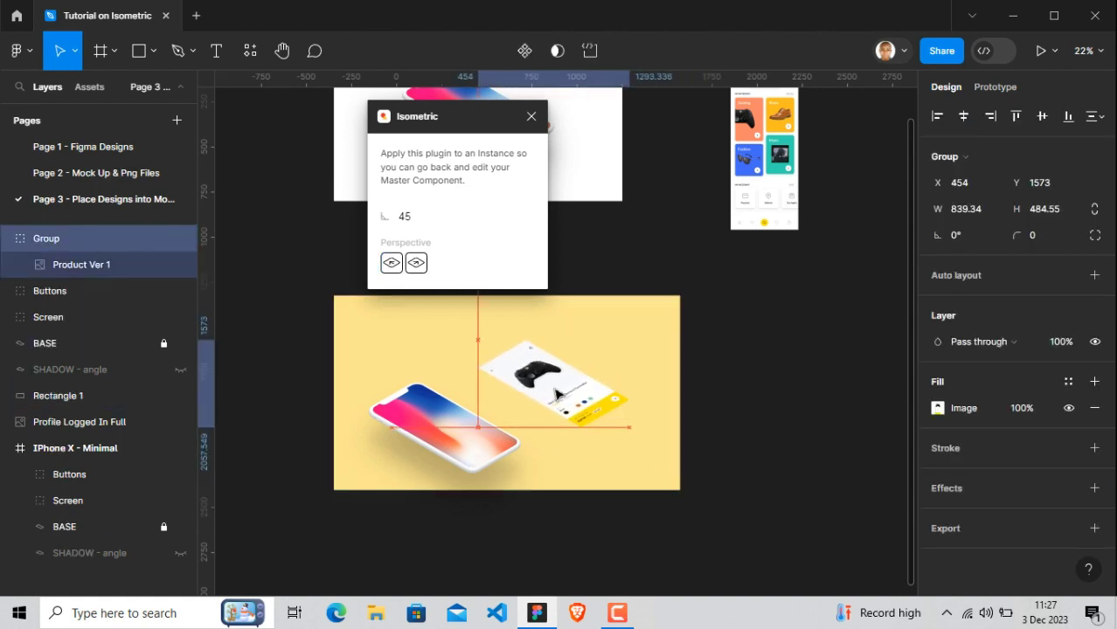
{"action": "left_click", "coordinate": [531, 116]}
{"action": "left_click_drag", "start_coordinate": [559, 384], "coordinate": [450, 430]}
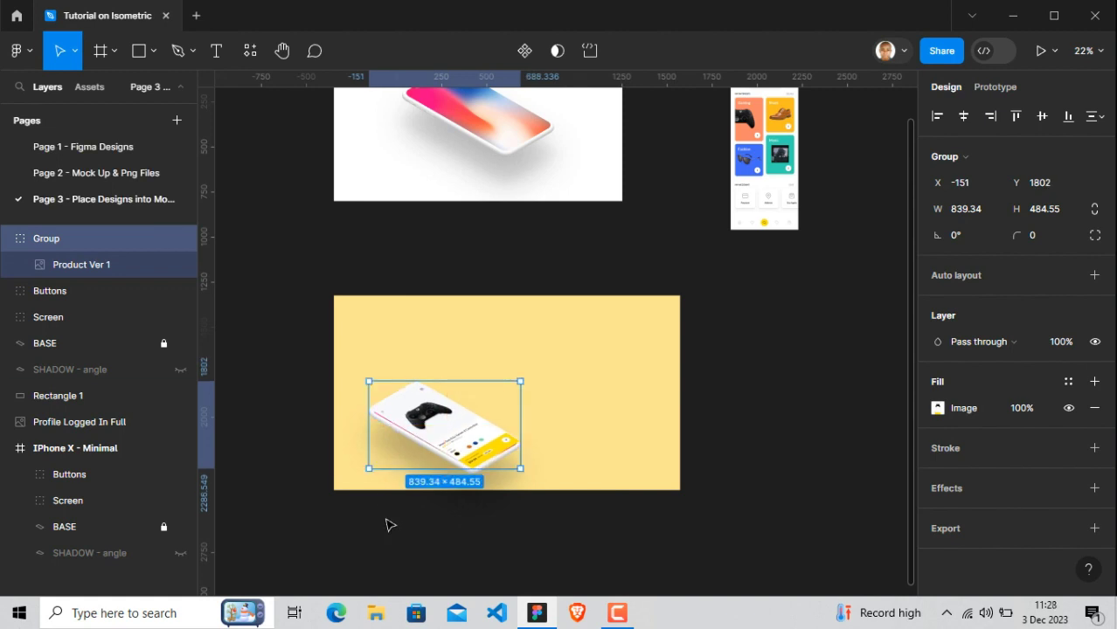
Move the Product Ver 1 layer into the copied phone's Screen > Appears Here group, above the iPhone X - Screen layer
{"action": "left_click", "coordinate": [356, 517]}
{"action": "key", "text": "ctrl+plus"}
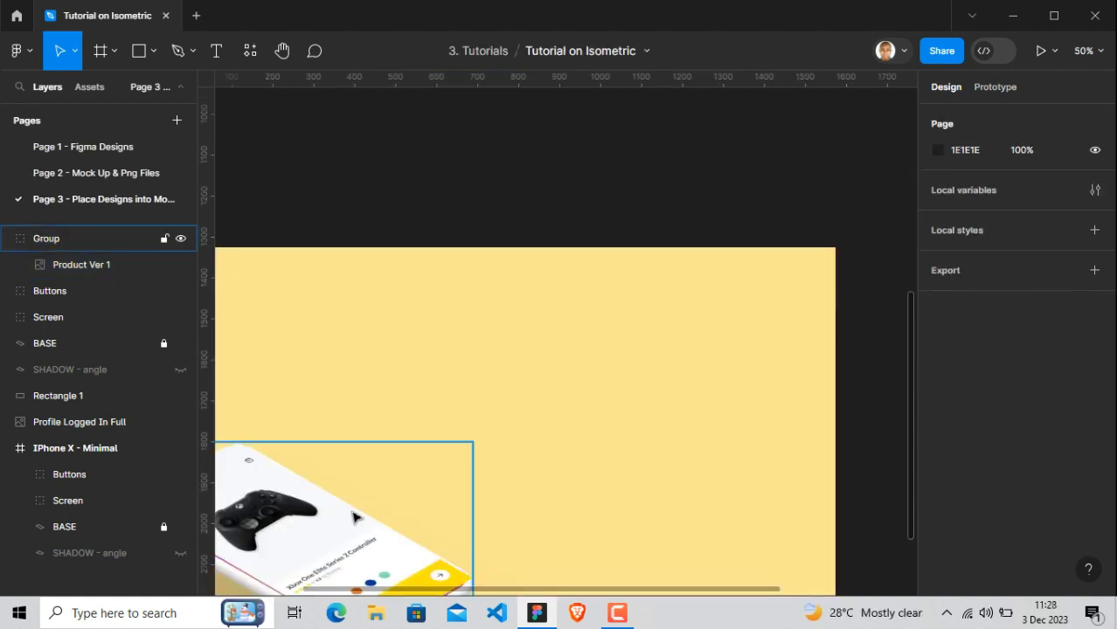
{"action": "key", "text": "h"}
{"action": "left_click_drag", "start_coordinate": [379, 549], "coordinate": [551, 390]}
{"action": "key", "text": "v"}
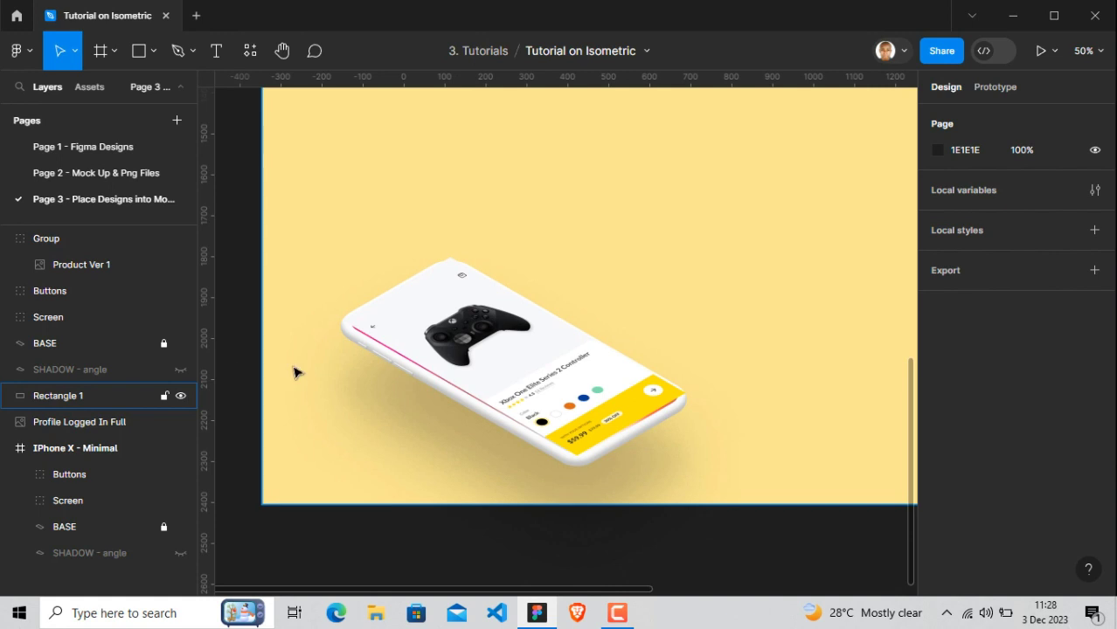
{"action": "left_click", "coordinate": [405, 414]}
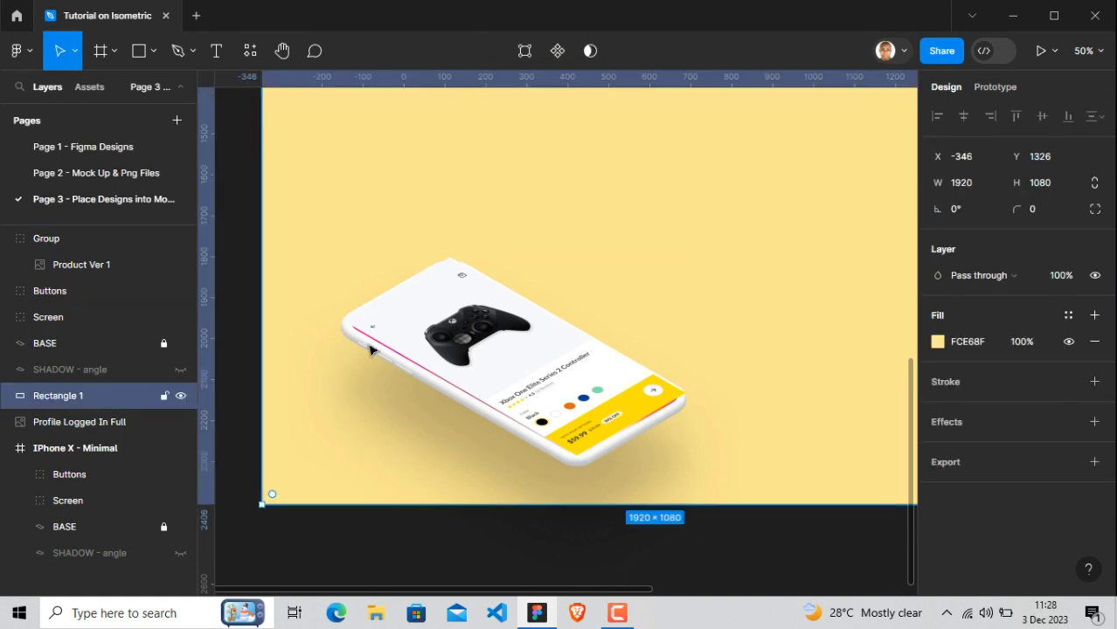
{"action": "left_click", "coordinate": [409, 372]}
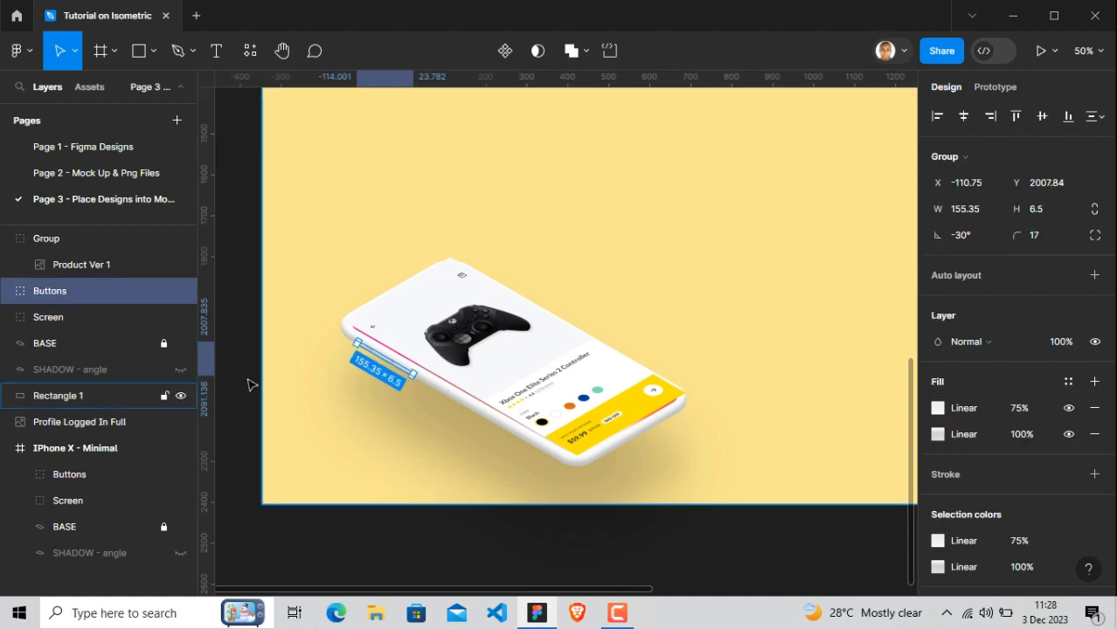
{"action": "left_click", "coordinate": [69, 322]}
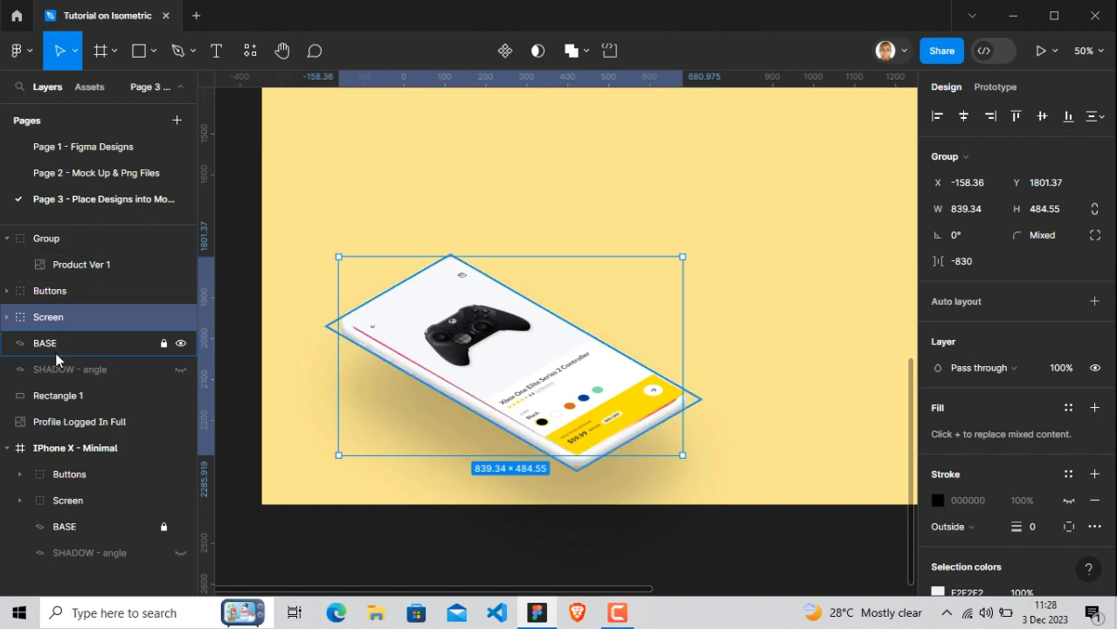
{"action": "left_click", "coordinate": [8, 318]}
{"action": "left_click", "coordinate": [74, 267]}
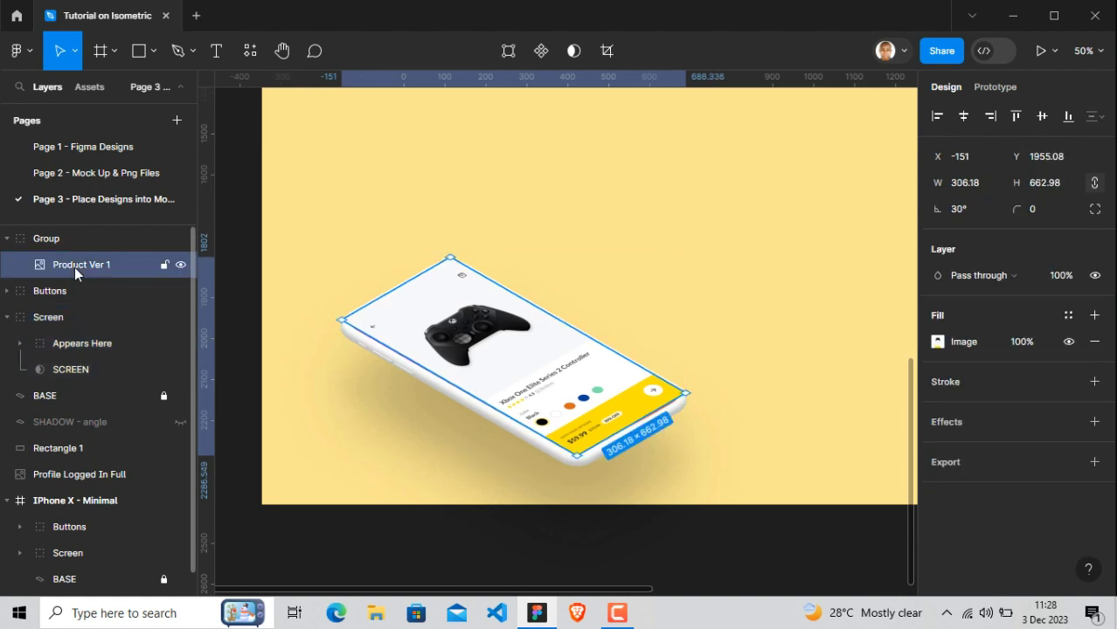
{"action": "left_click_drag", "start_coordinate": [83, 292], "coordinate": [79, 345]}
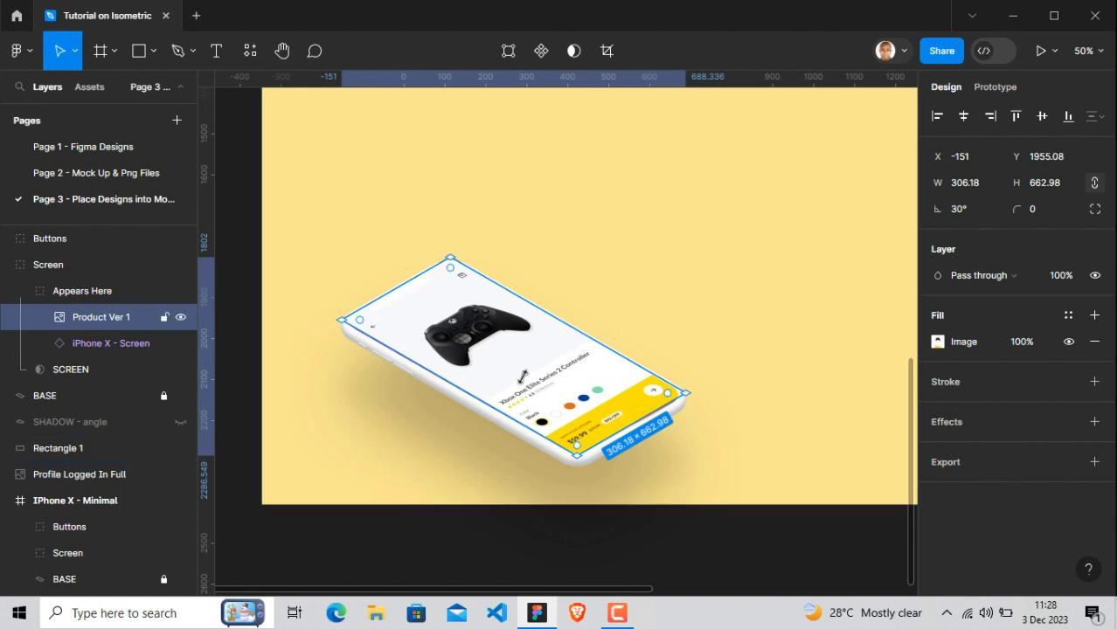
Nudge the Product Ver 1 image to X -150, Y 1960.08 so it covers the pink edge of the phone's original screen
{"action": "key", "text": "Left"}
{"action": "key", "text": "Left"}
{"action": "key", "text": "Left"}
{"action": "key", "text": "Left"}
{"action": "key", "text": "Left"}
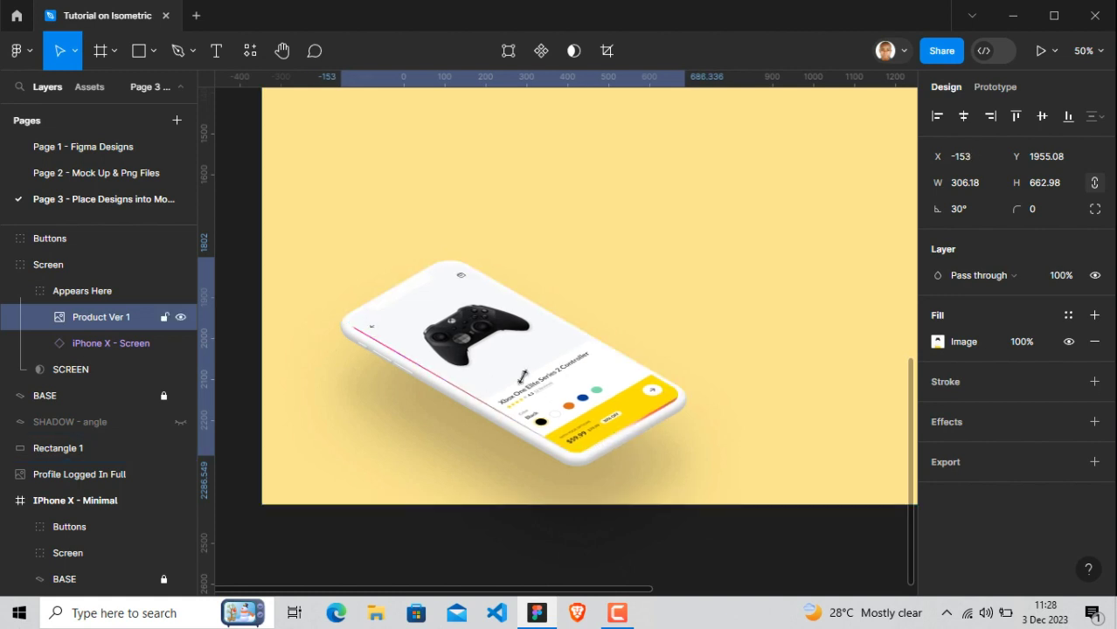
{"action": "key", "text": "Right"}
{"action": "key", "text": "Right"}
{"action": "key", "text": "Right"}
{"action": "key", "text": "Right"}
{"action": "key", "text": "Right"}
{"action": "key", "text": "Right"}
{"action": "key", "text": "Right"}
{"action": "key", "text": "Right"}
{"action": "key", "text": "Right"}
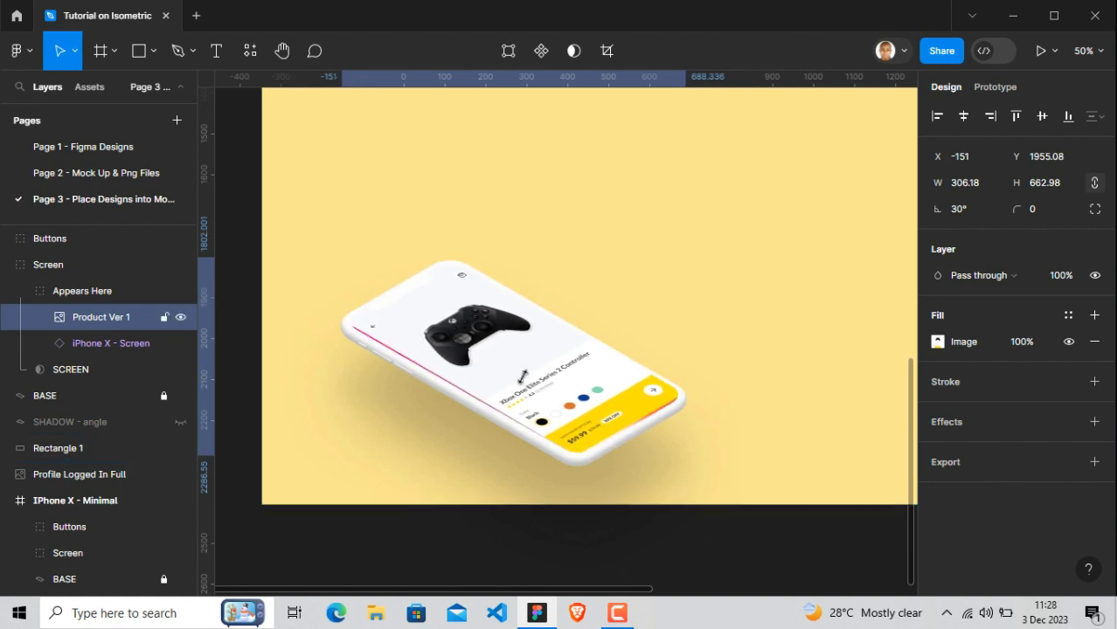
{"action": "key", "text": "Down"}
{"action": "key", "text": "Down"}
{"action": "key", "text": "Down"}
{"action": "key", "text": "Down"}
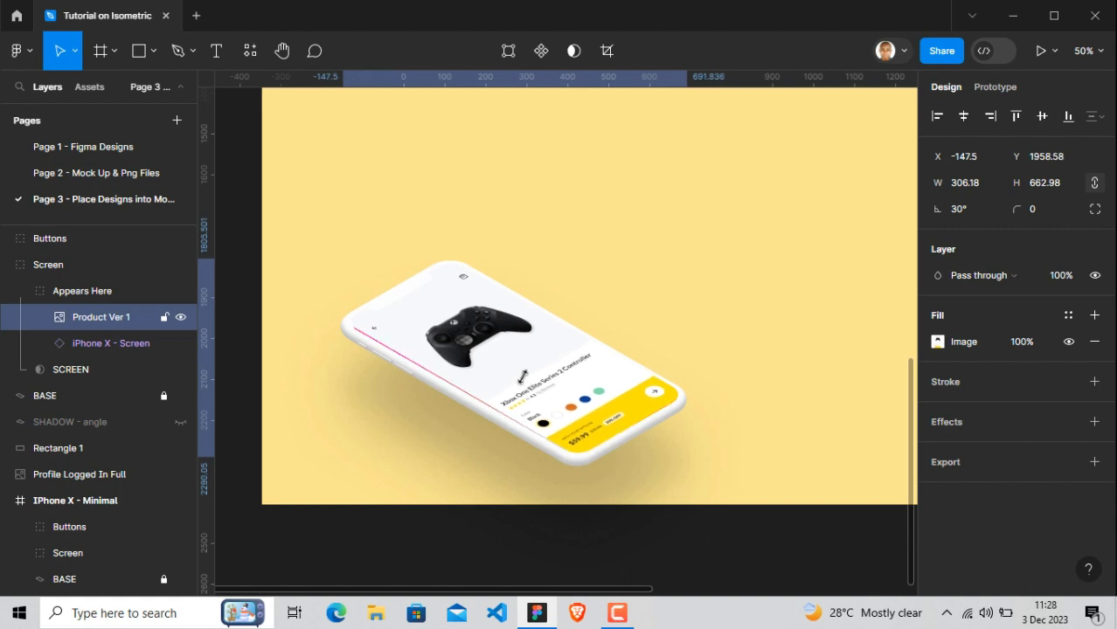
{"action": "key", "text": "Left"}
{"action": "key", "text": "Left"}
{"action": "key", "text": "Left"}
{"action": "key", "text": "Left"}
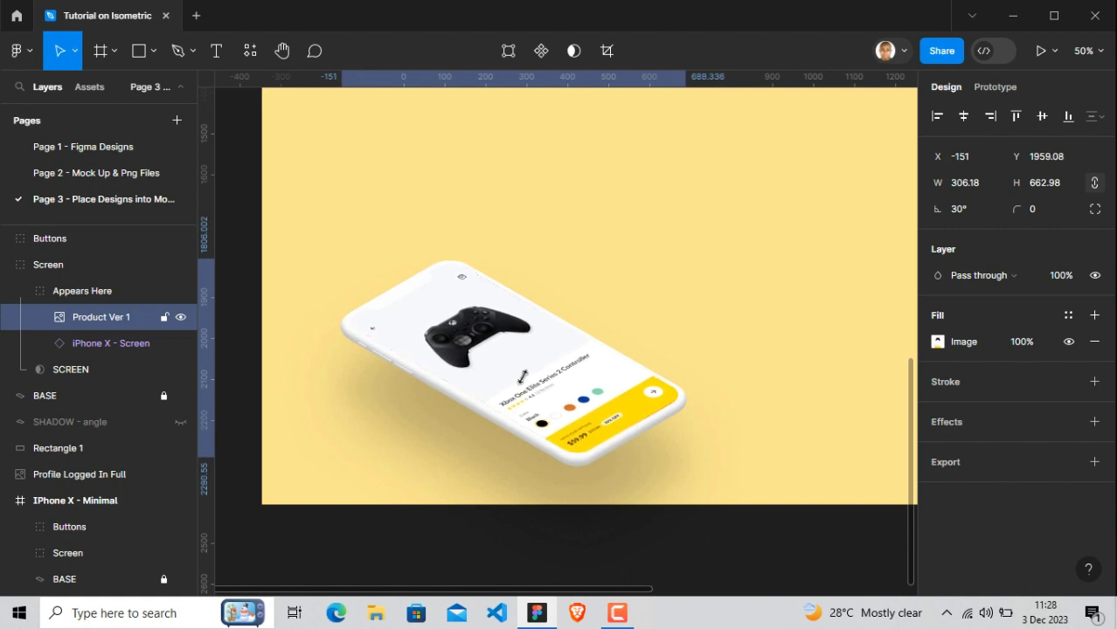
{"action": "key", "text": "Up"}
{"action": "key", "text": "Left"}
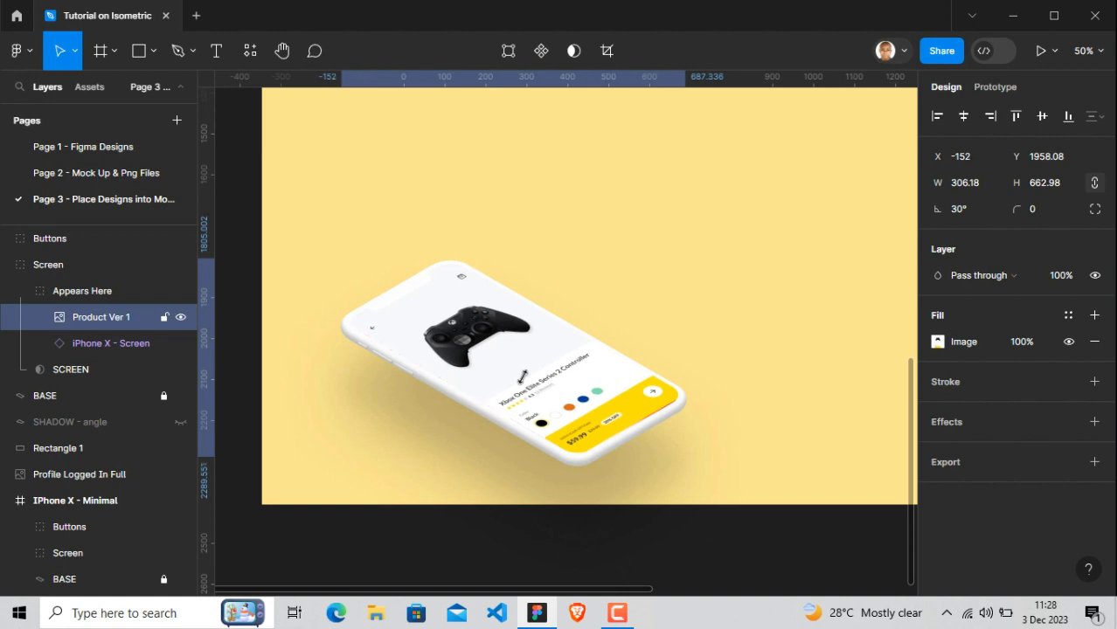
{"action": "key", "text": "Right"}
{"action": "key", "text": "Down"}
{"action": "key", "text": "Down"}
{"action": "key", "text": "Right"}
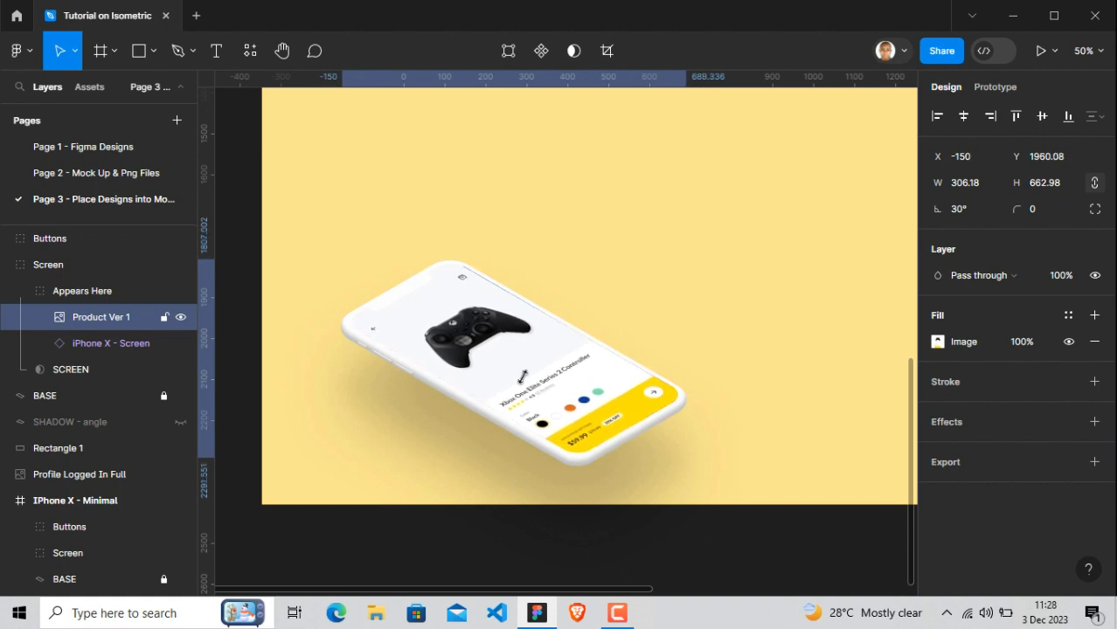
Nudge the Product Ver 1 image to X -149, Y 1960.08 over the phone's screen and deselect it
{"action": "key", "text": "Up"}
{"action": "left_click_drag", "start_coordinate": [523, 375], "coordinate": [522, 376]}
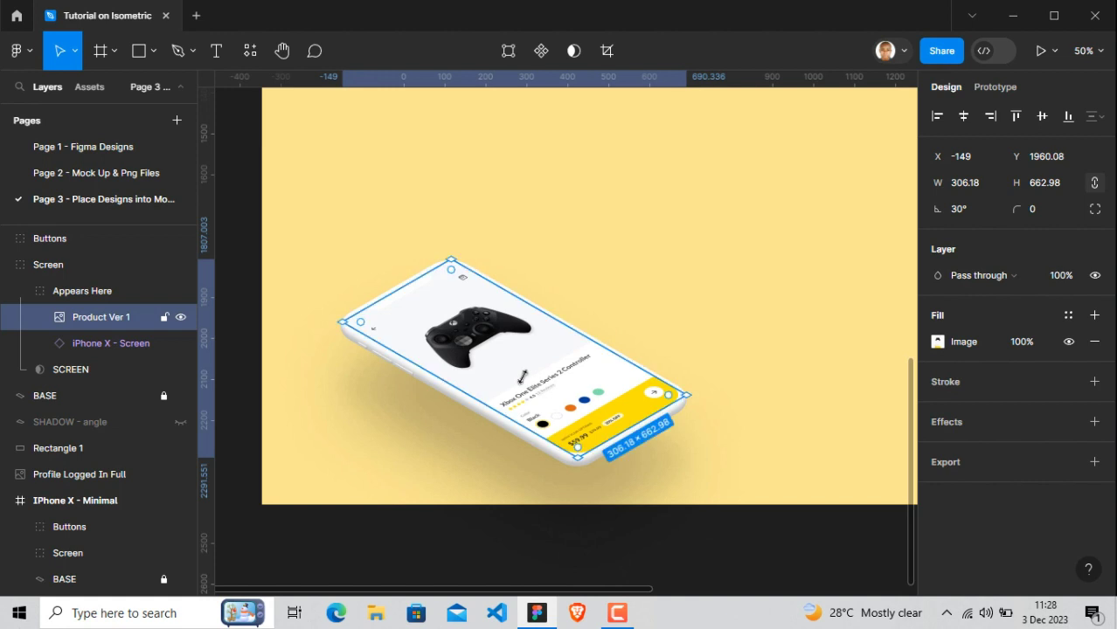
{"action": "left_click", "coordinate": [570, 542]}
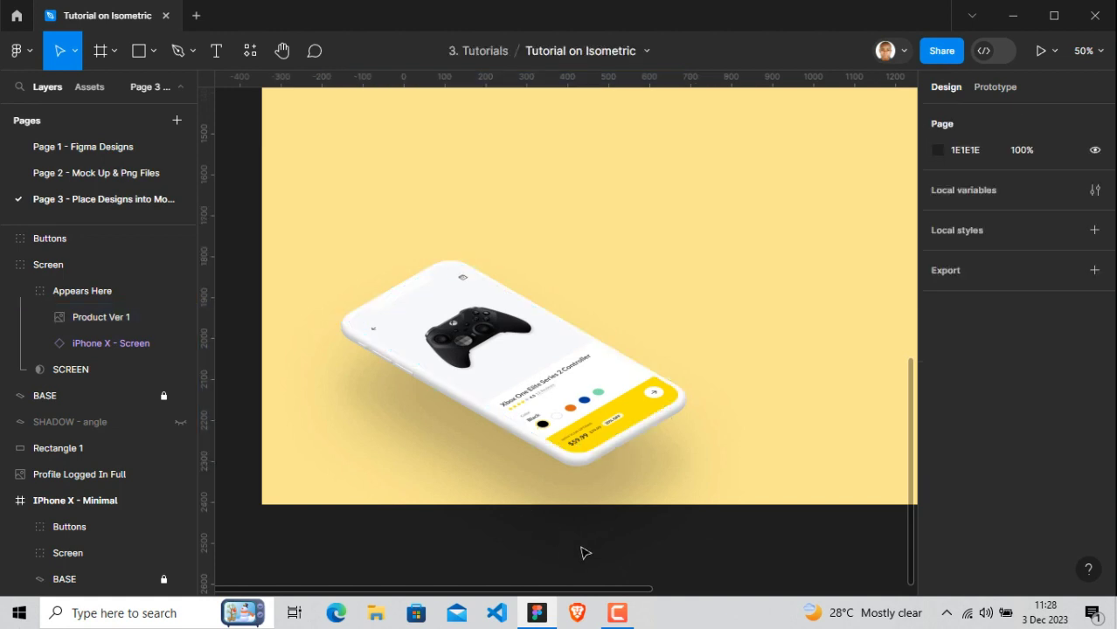
Group the controller phone's Buttons, Screen, BASE and SHADOW - angle layers and shift the group slightly up and left on the yellow background
{"action": "scroll", "coordinate": [583, 551], "scroll_direction": "up", "scroll_amount": 1}
{"action": "scroll", "coordinate": [582, 552], "scroll_direction": "down", "scroll_amount": 4}
{"action": "scroll", "coordinate": [586, 552], "scroll_direction": "up", "scroll_amount": 1}
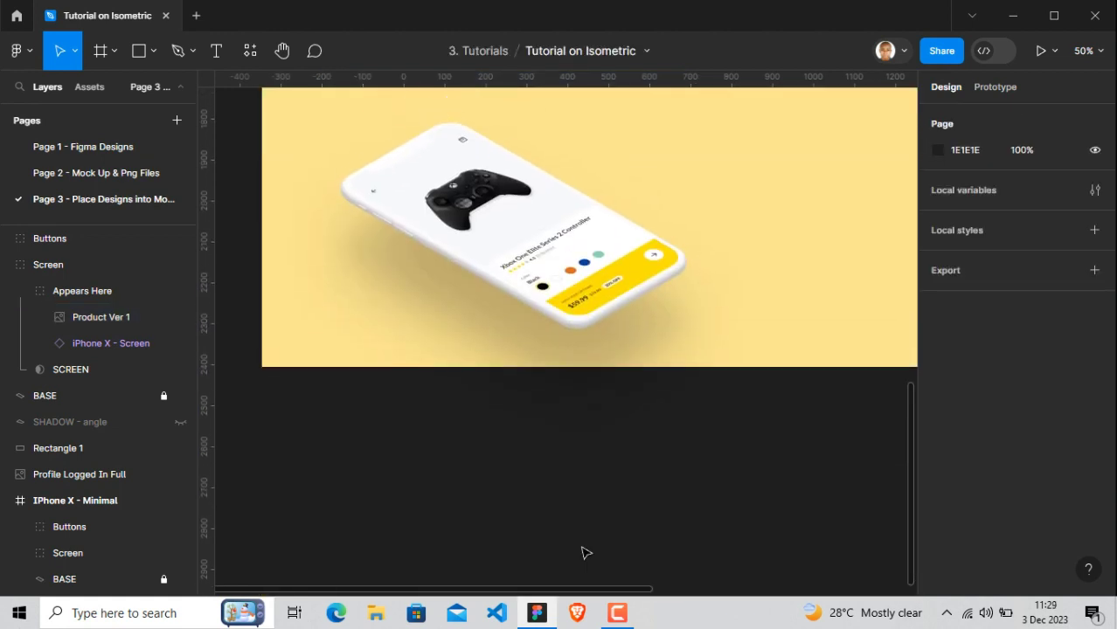
{"action": "key", "text": "shift+1"}
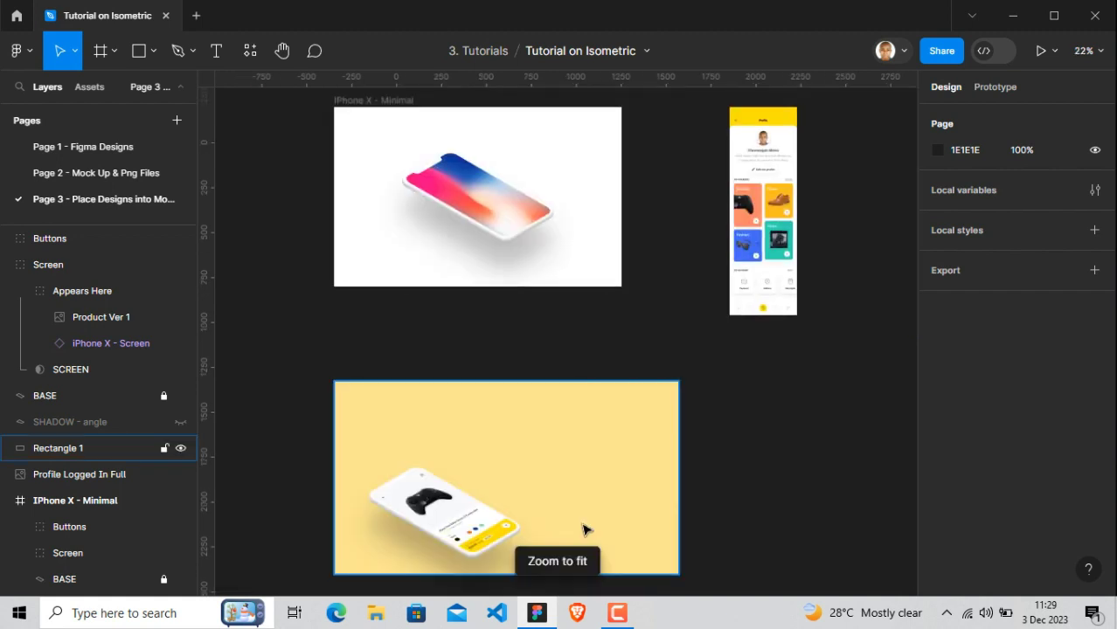
{"action": "scroll", "coordinate": [708, 512], "scroll_direction": "down", "scroll_amount": 1}
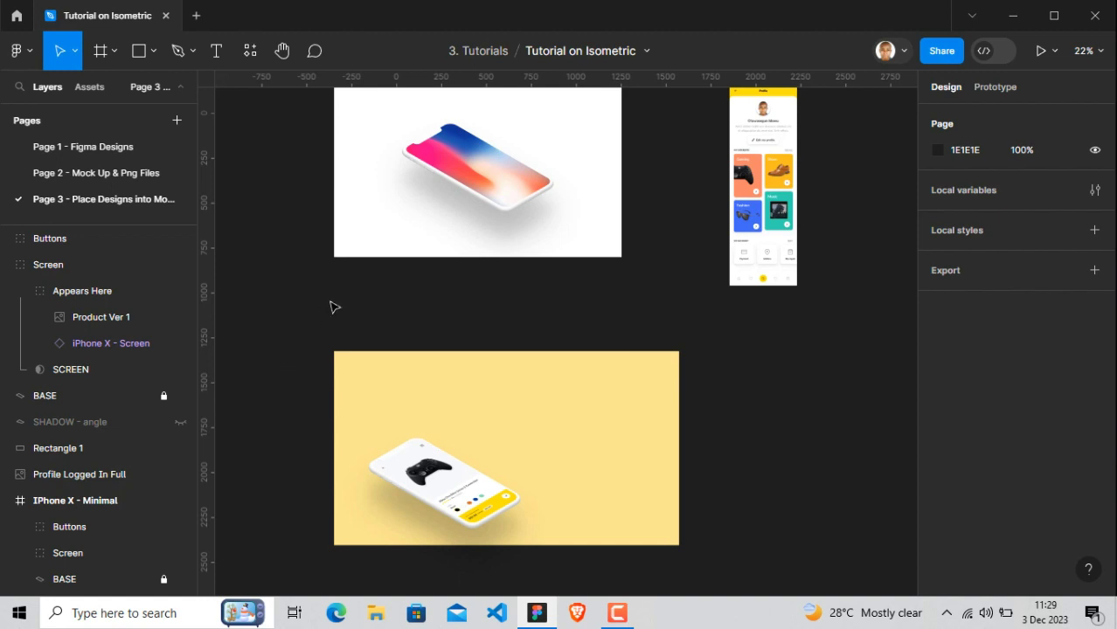
{"action": "left_click", "coordinate": [99, 370]}
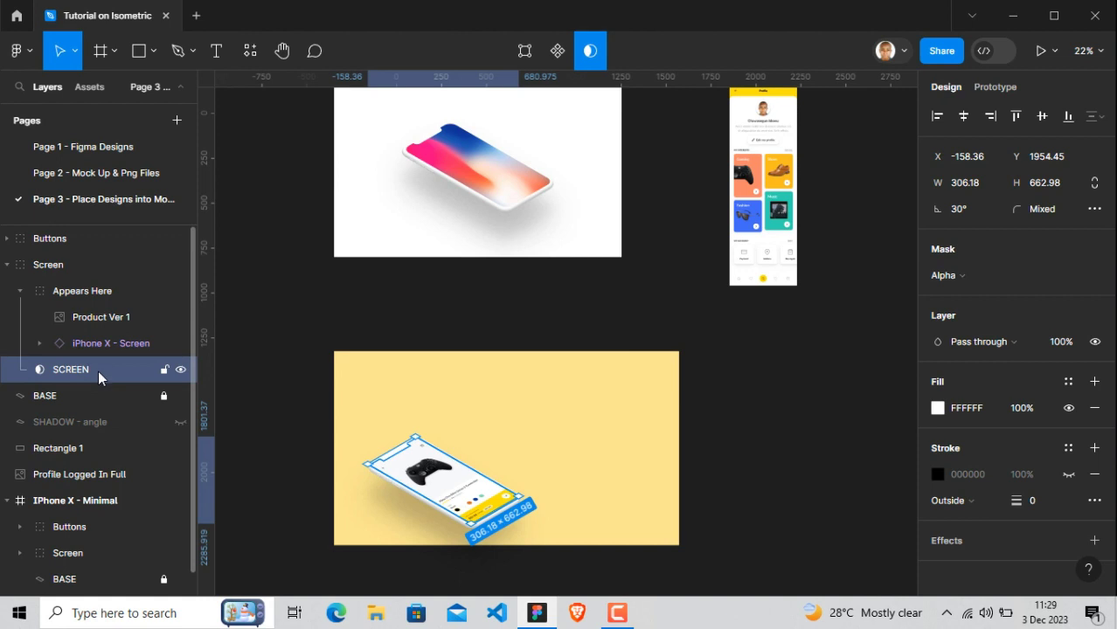
{"action": "left_click", "coordinate": [74, 419]}
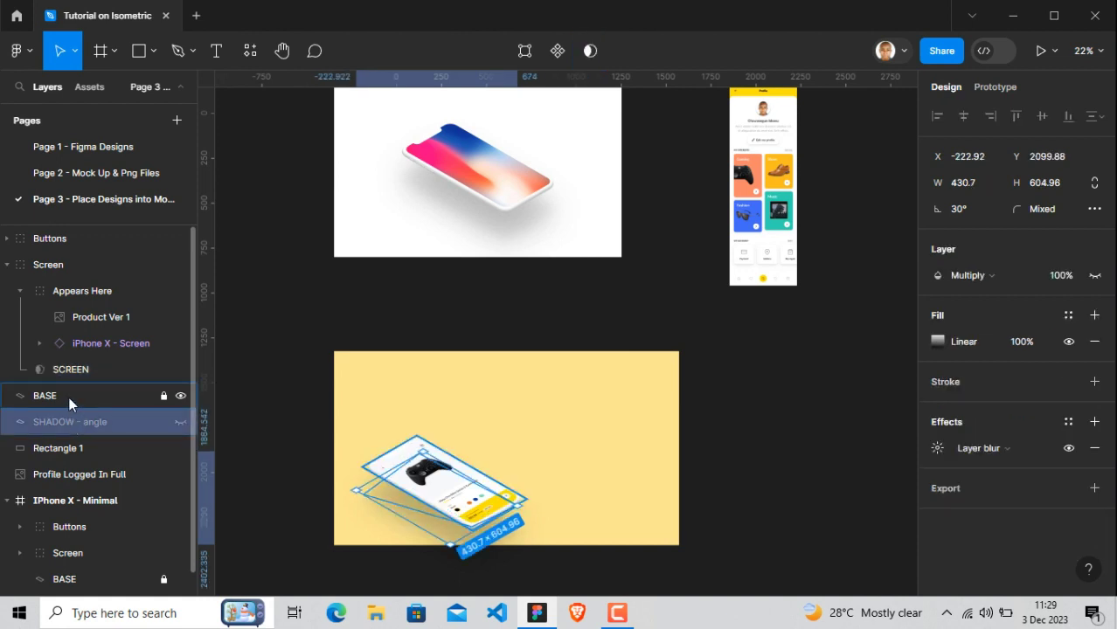
{"action": "left_click", "coordinate": [69, 397], "text": "shift"}
{"action": "left_click", "coordinate": [75, 366], "text": "shift"}
{"action": "left_click", "coordinate": [90, 343], "text": "shift"}
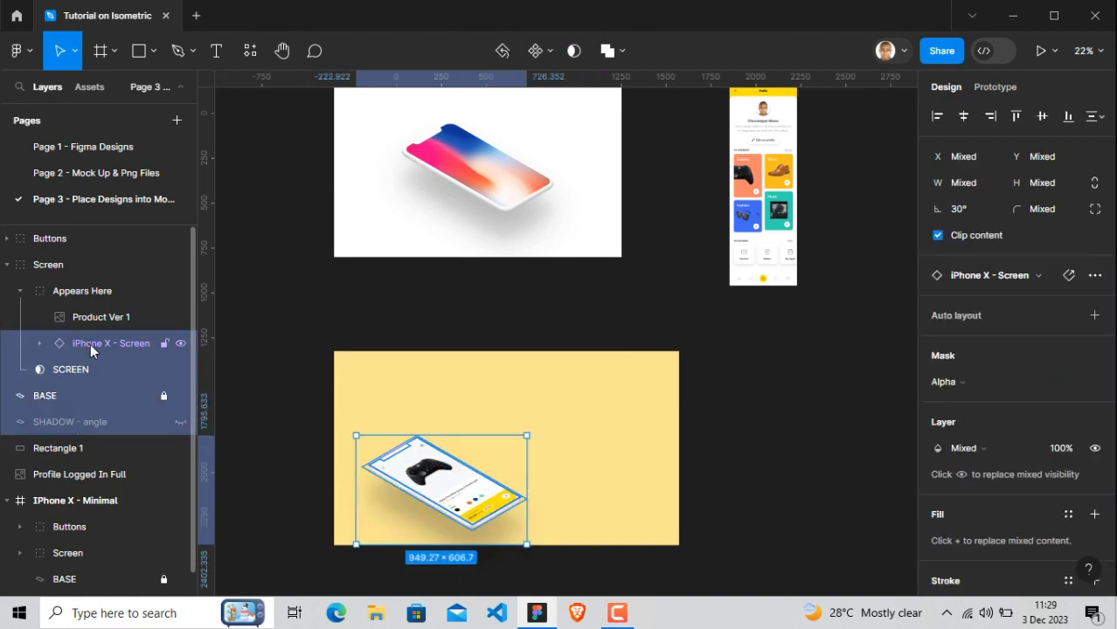
{"action": "left_click", "coordinate": [92, 321], "text": "shift"}
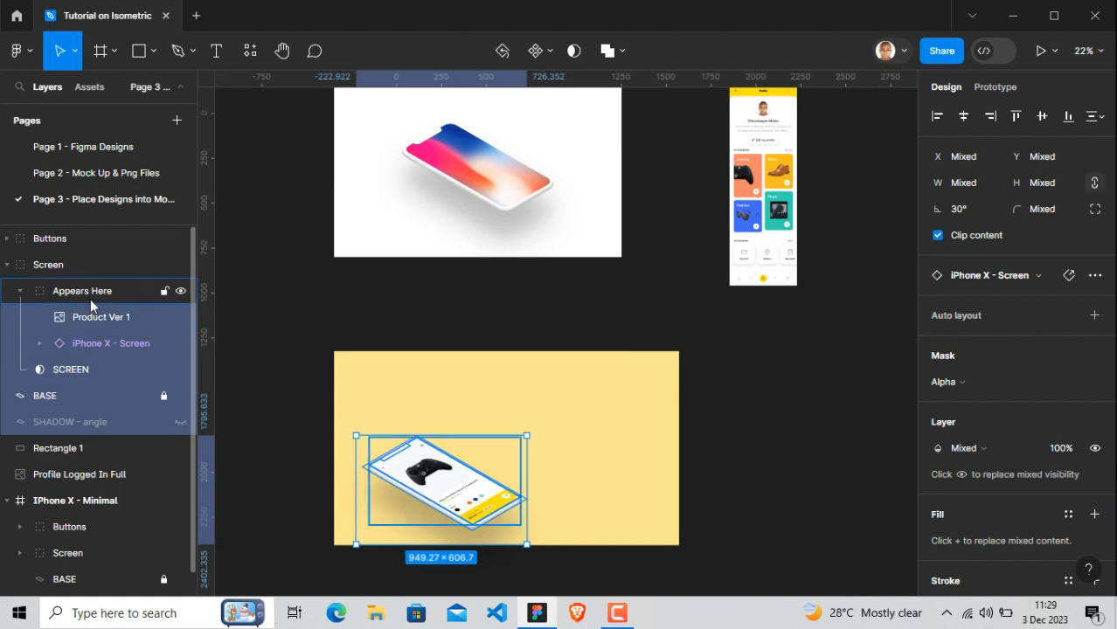
{"action": "left_click", "coordinate": [90, 298], "text": "shift"}
{"action": "left_click", "coordinate": [83, 268], "text": "shift"}
{"action": "left_click", "coordinate": [82, 241], "text": "shift"}
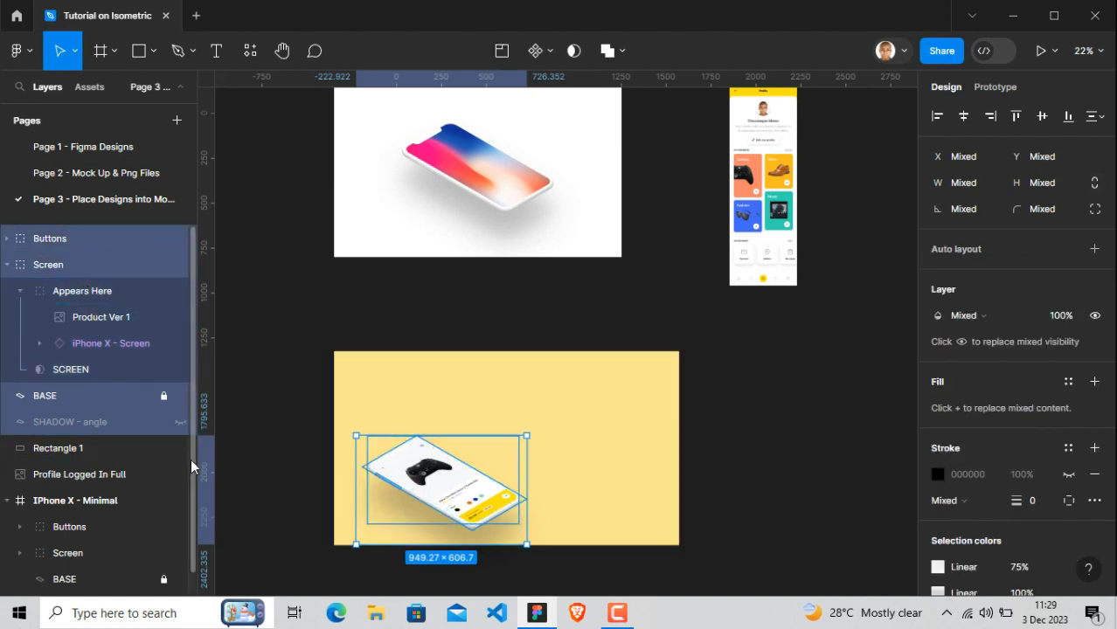
{"action": "right_click", "coordinate": [435, 499]}
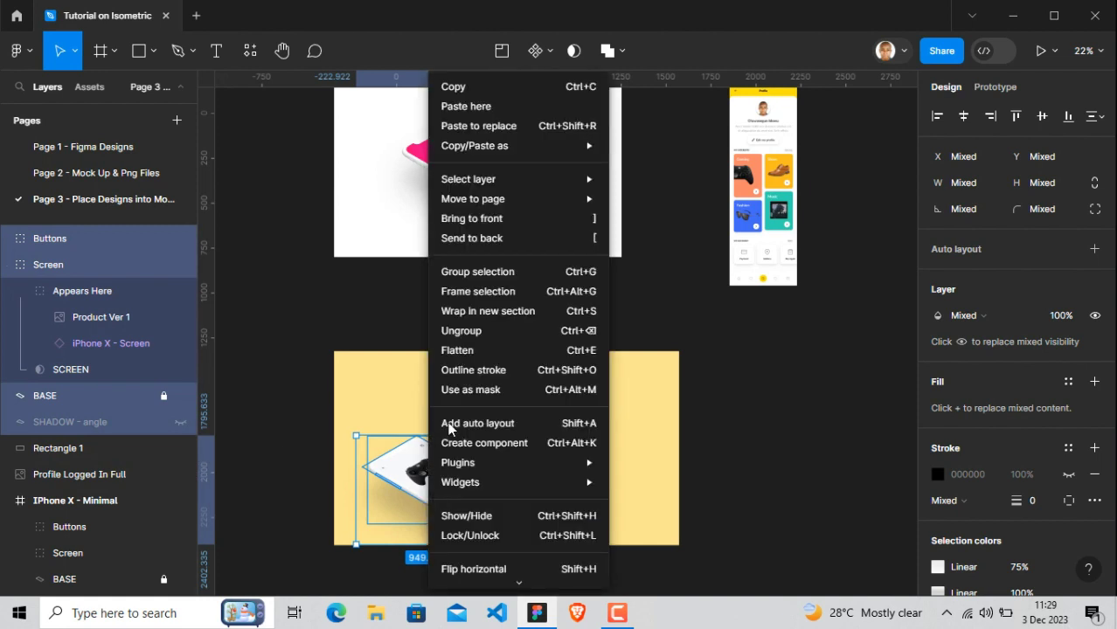
{"action": "left_click", "coordinate": [482, 273]}
{"action": "left_click_drag", "start_coordinate": [436, 518], "coordinate": [421, 485]}
{"action": "left_click", "coordinate": [722, 491]}
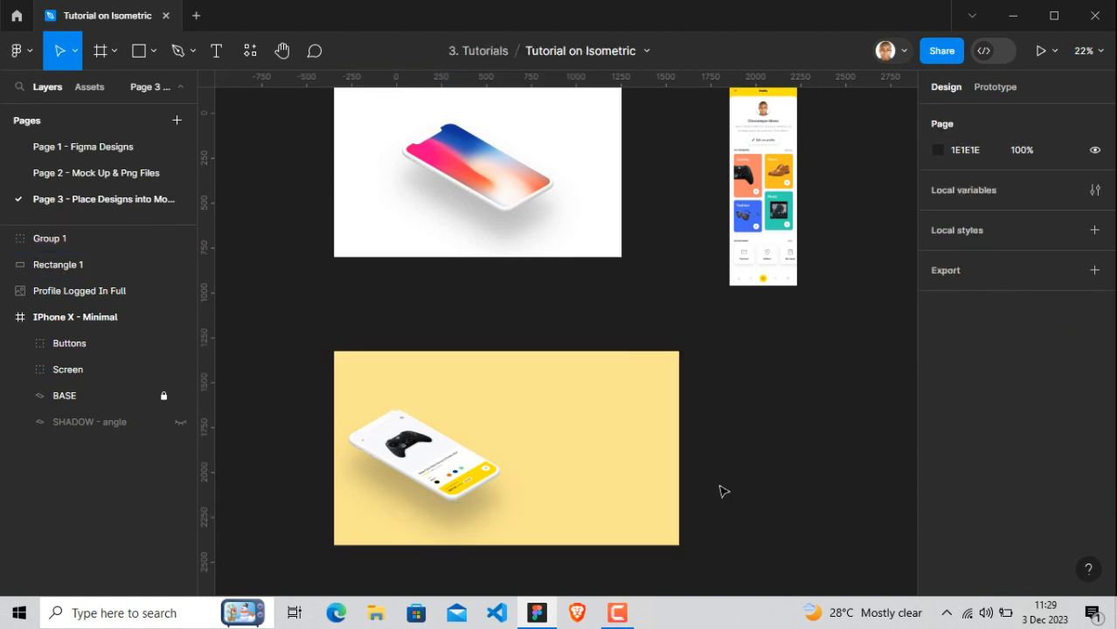
Copy the Buttons, Screen, BASE and SHADOW - angle layers of the IPhone X - Minimal frame and paste them onto the yellow rectangle
{"action": "left_click_drag", "start_coordinate": [624, 304], "coordinate": [438, 162]}
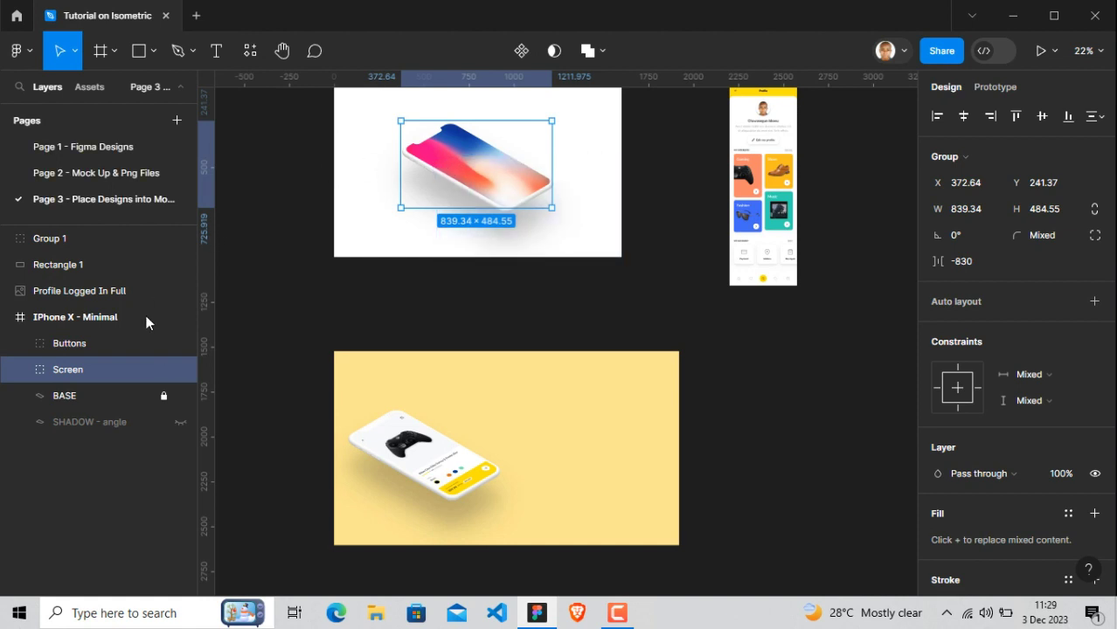
{"action": "left_click", "coordinate": [84, 421]}
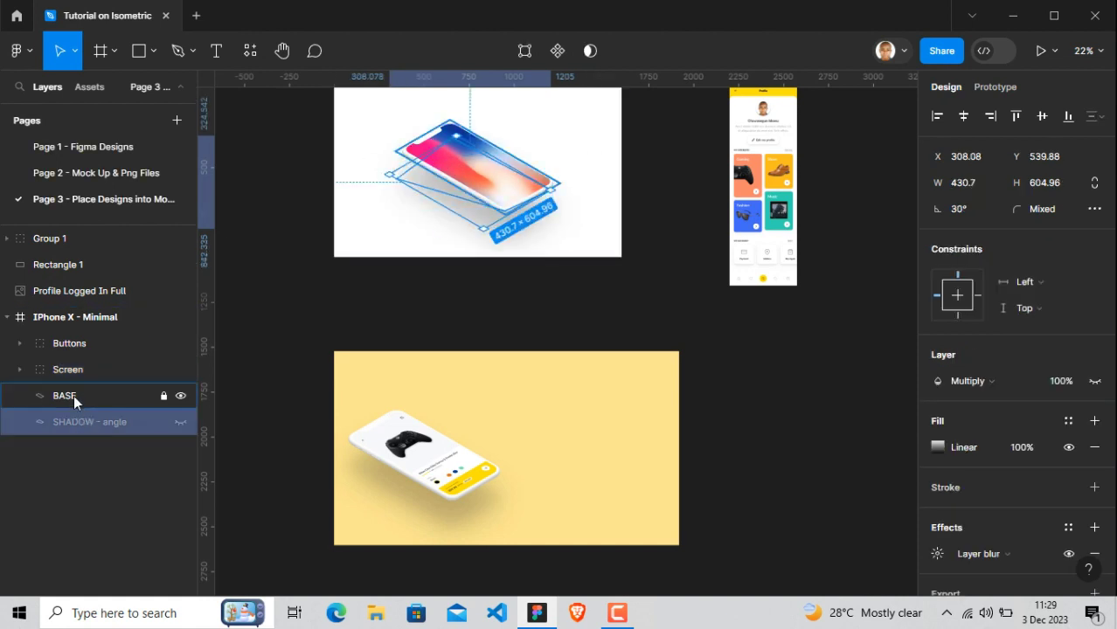
{"action": "left_click", "coordinate": [74, 395], "text": "shift"}
{"action": "left_click", "coordinate": [95, 362], "text": "shift"}
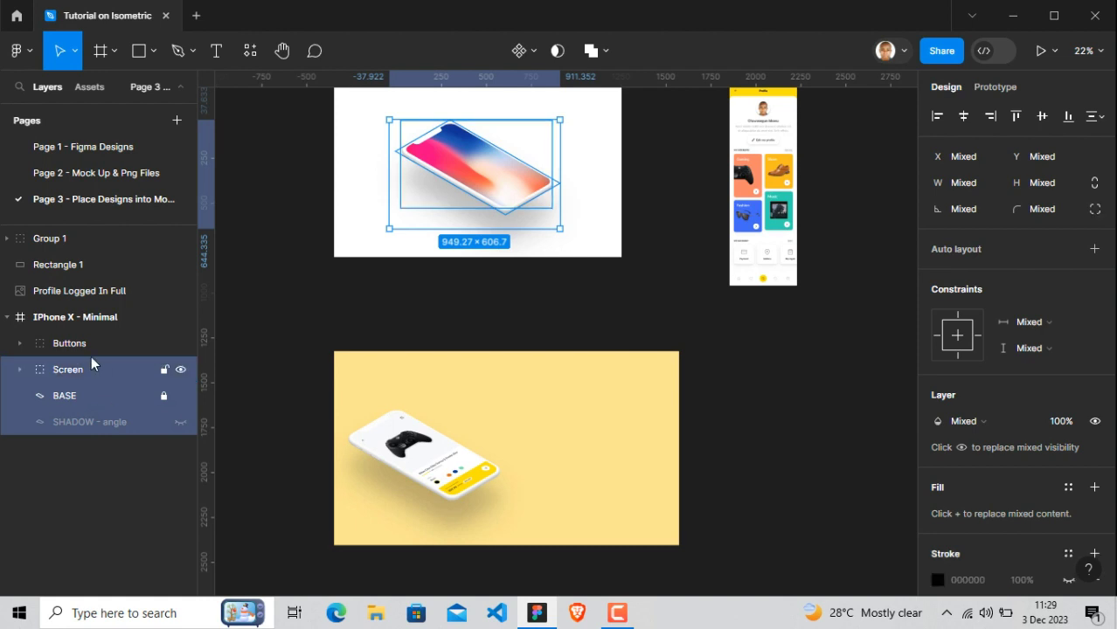
{"action": "left_click", "coordinate": [91, 348], "text": "shift"}
{"action": "right_click", "coordinate": [471, 182]}
{"action": "mouse_move", "coordinate": [476, 183]}
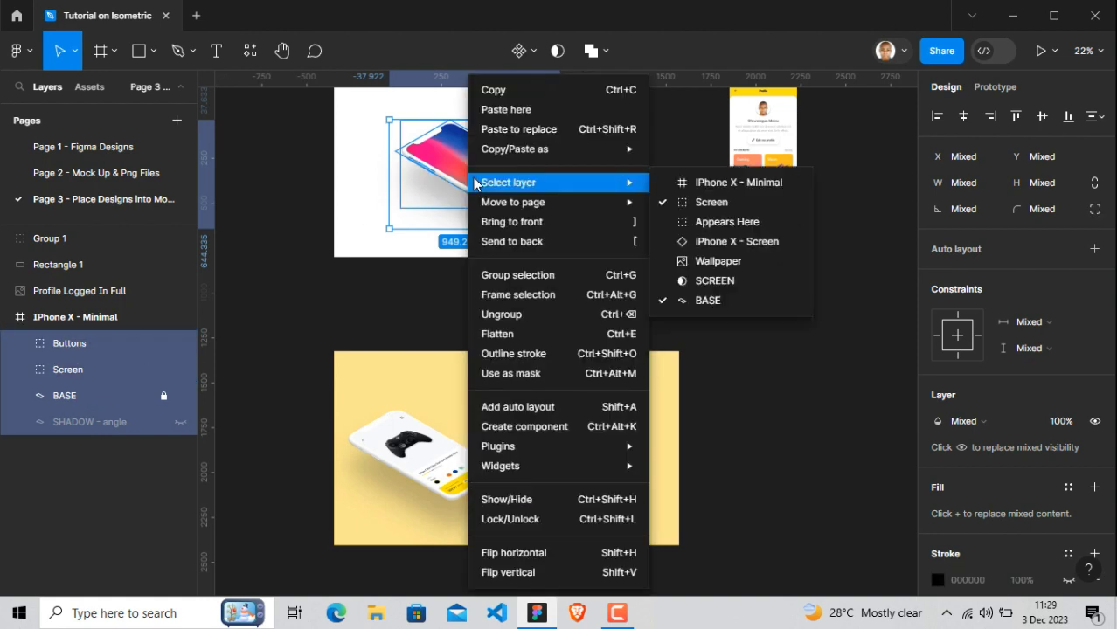
{"action": "left_click", "coordinate": [495, 89]}
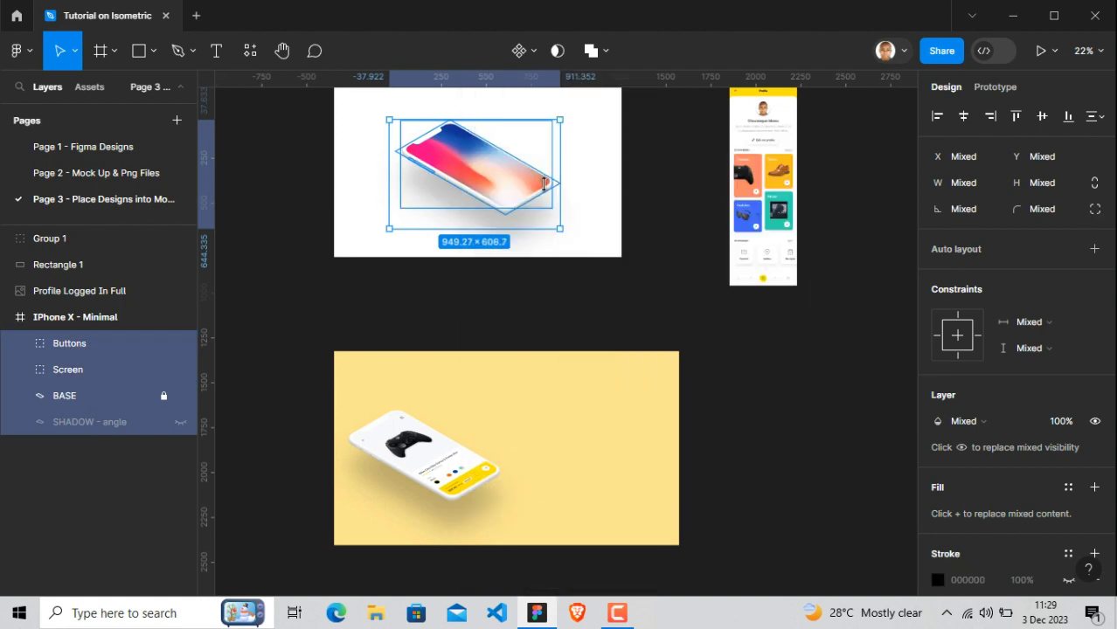
{"action": "left_click", "coordinate": [585, 473]}
{"action": "right_click", "coordinate": [583, 472]}
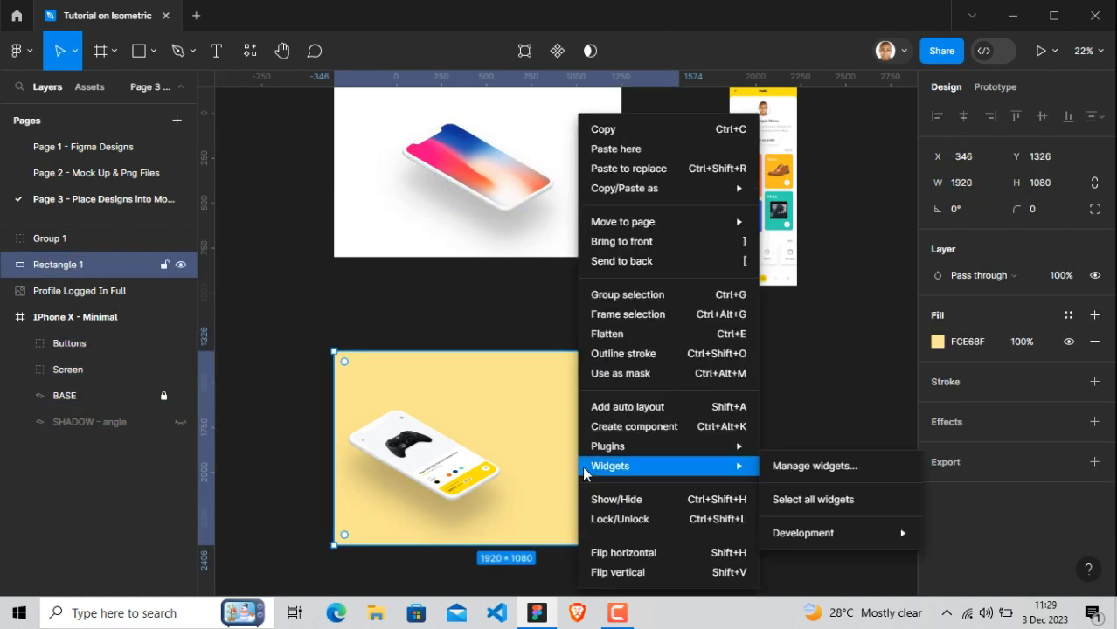
{"action": "left_click", "coordinate": [628, 151]}
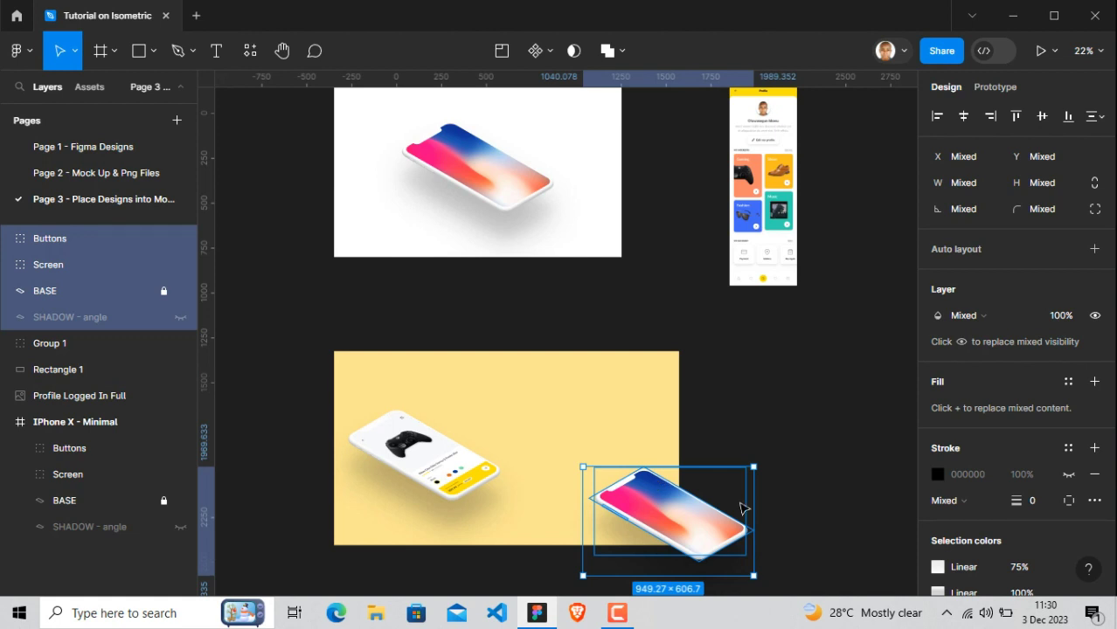
Move the pasted phone as one temporary group to X 614, Y 1546 beside the controller phone, and ungroup it again
{"action": "right_click", "coordinate": [712, 518]}
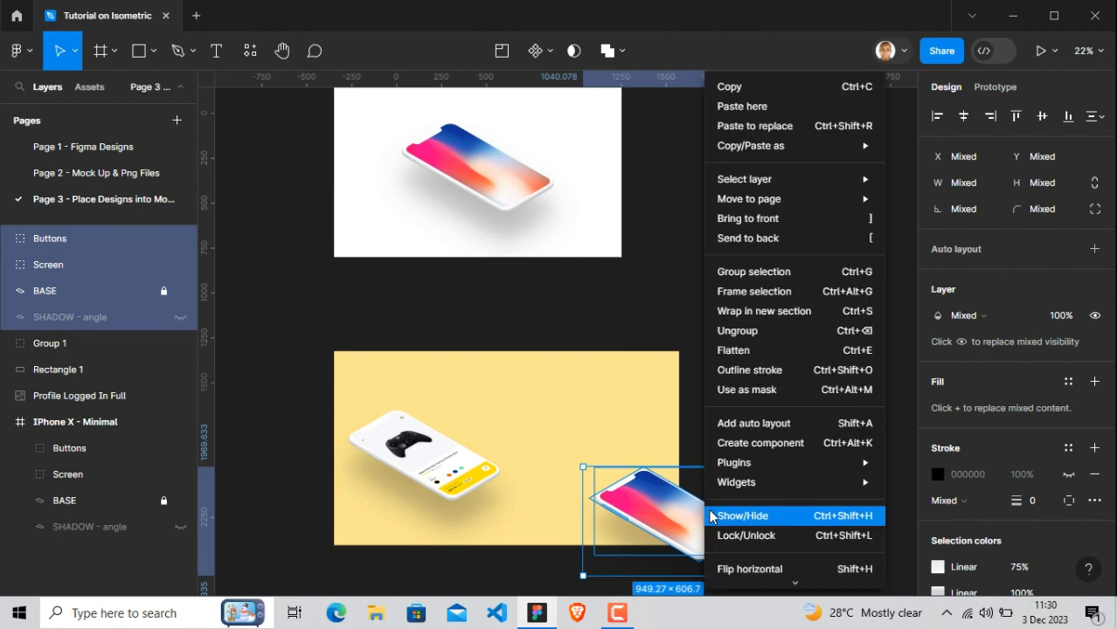
{"action": "left_click", "coordinate": [747, 272]}
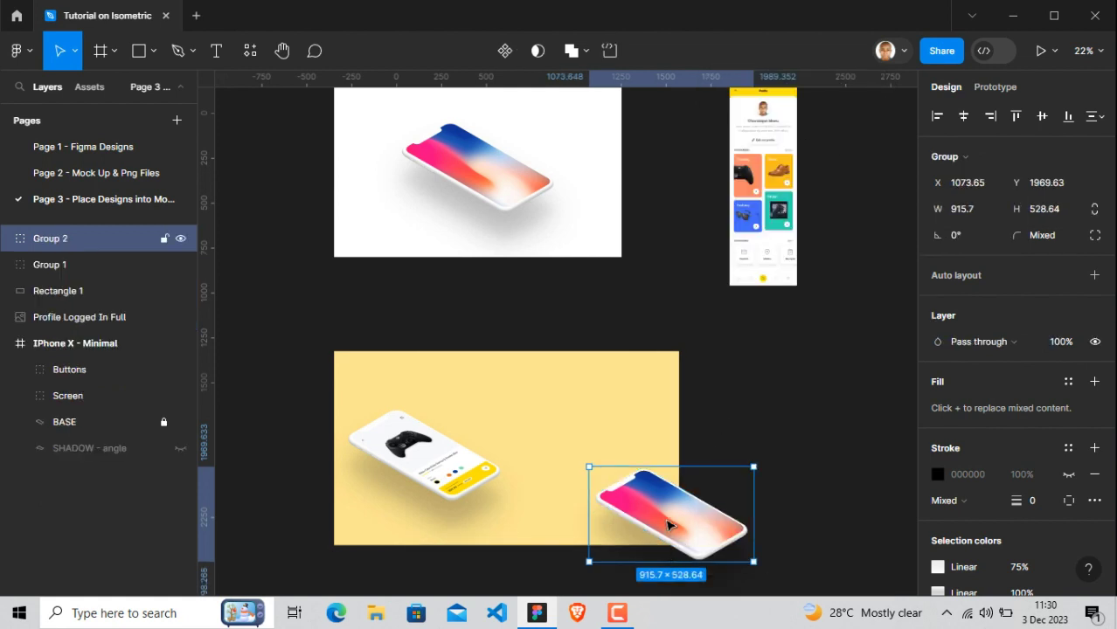
{"action": "left_click_drag", "start_coordinate": [669, 525], "coordinate": [623, 462]}
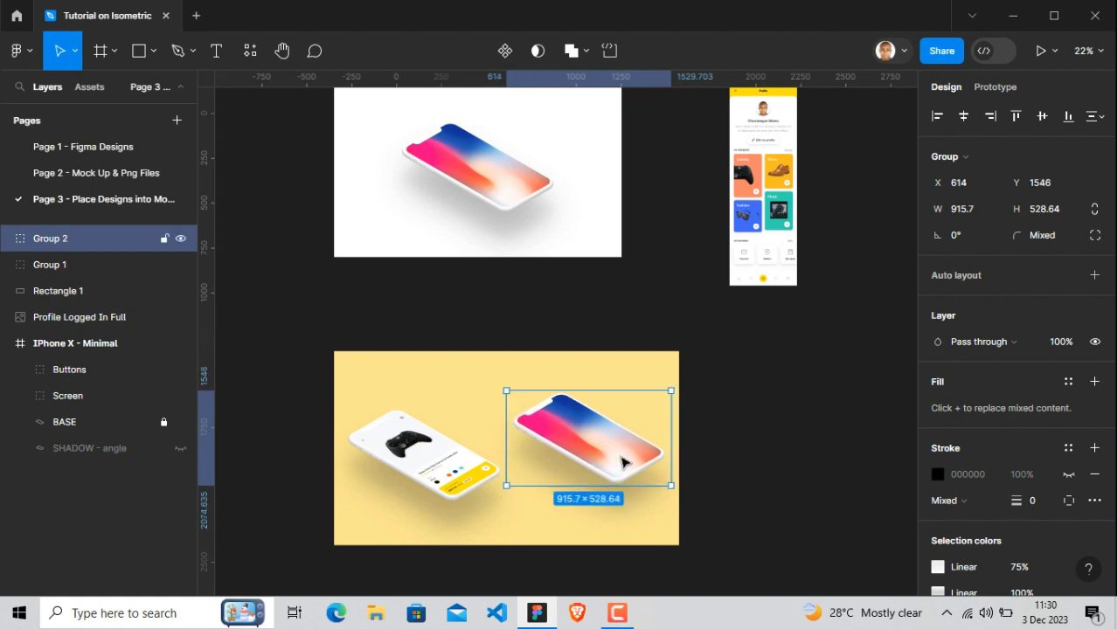
{"action": "right_click", "coordinate": [621, 461]}
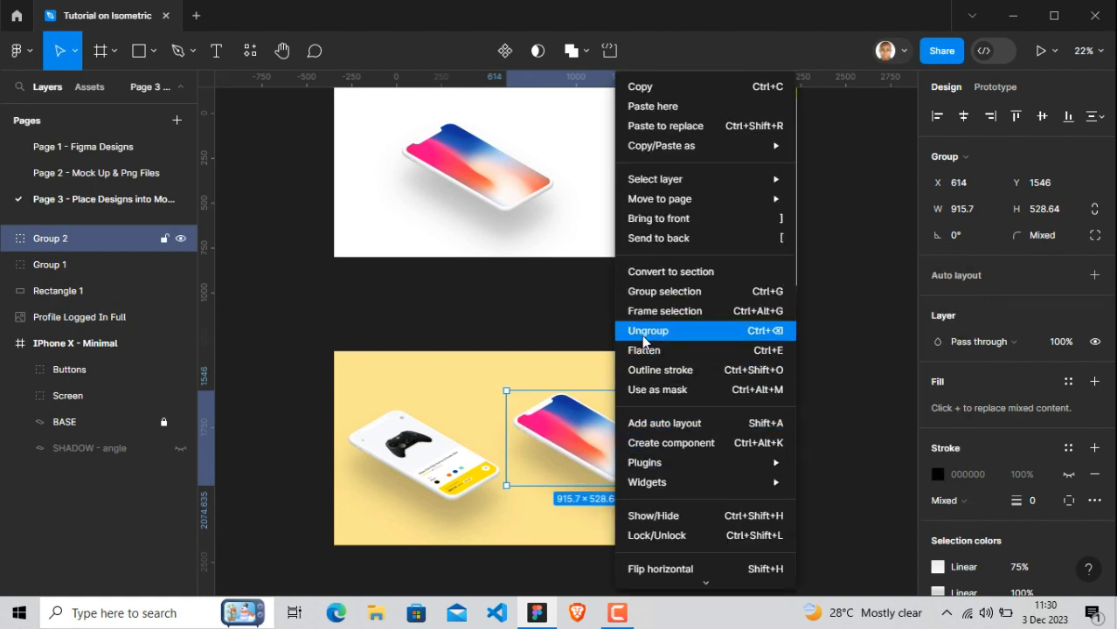
{"action": "left_click", "coordinate": [648, 330]}
{"action": "left_click", "coordinate": [724, 440]}
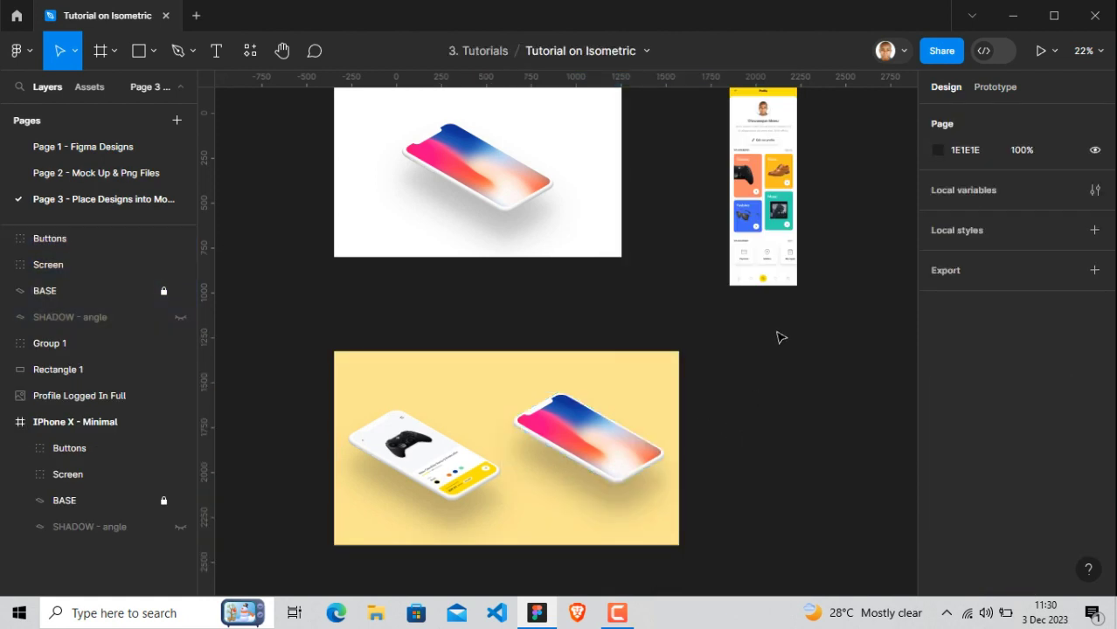
Place the Profile Logged In Full image at X 1750, Y 1261 and apply the Isometric plugin at 45° with the first perspective option
{"action": "left_click_drag", "start_coordinate": [762, 261], "coordinate": [743, 513]}
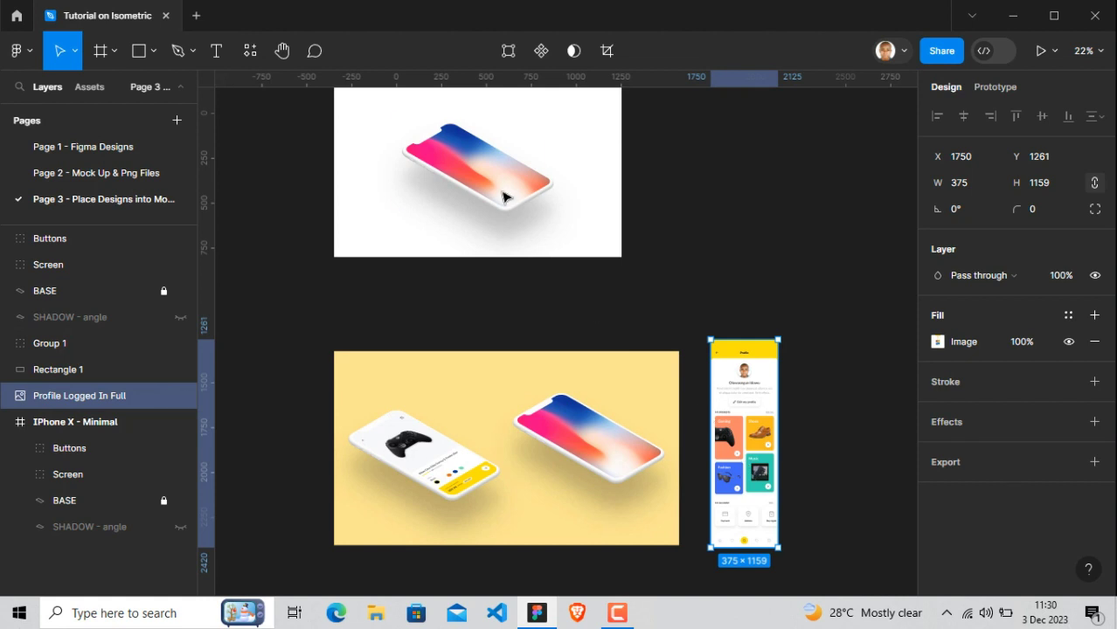
{"action": "left_click", "coordinate": [249, 51]}
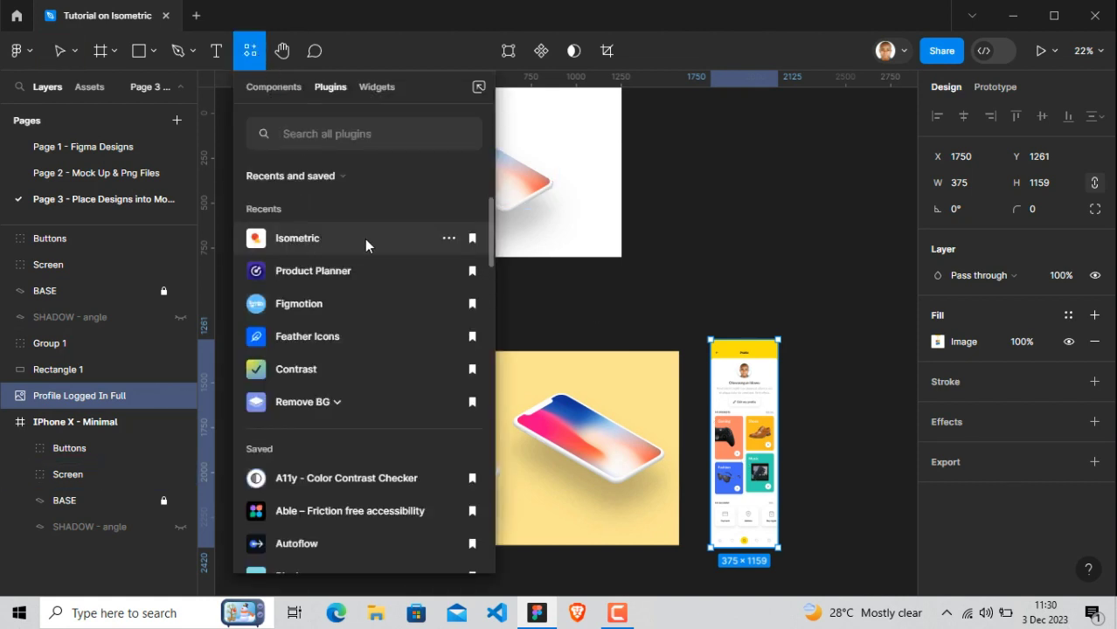
{"action": "left_click", "coordinate": [449, 239]}
{"action": "left_click", "coordinate": [417, 268]}
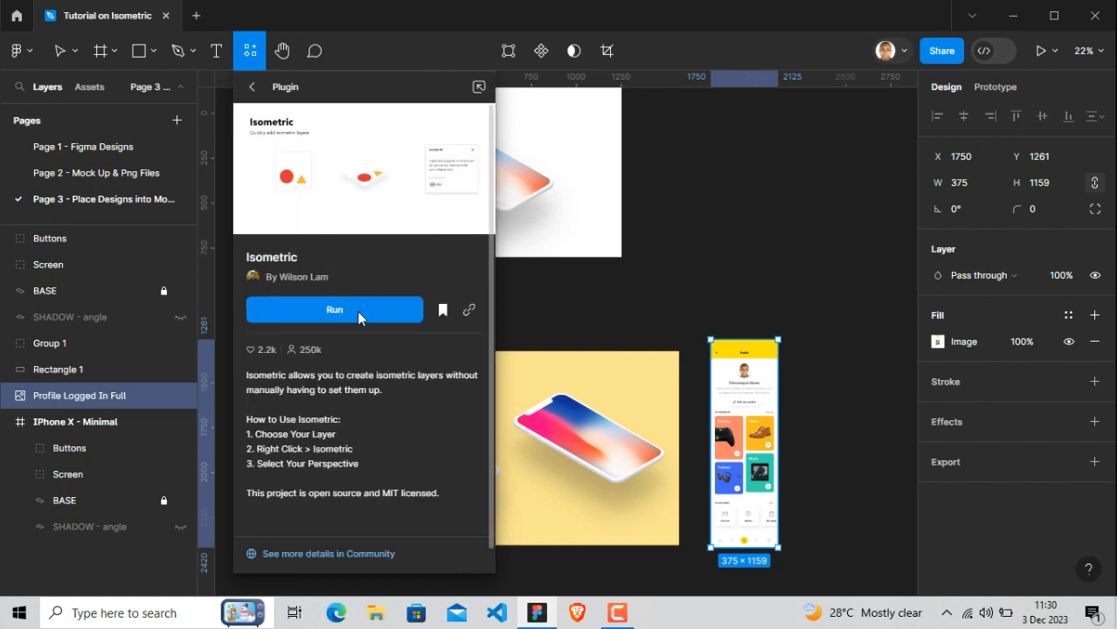
{"action": "left_click", "coordinate": [356, 311]}
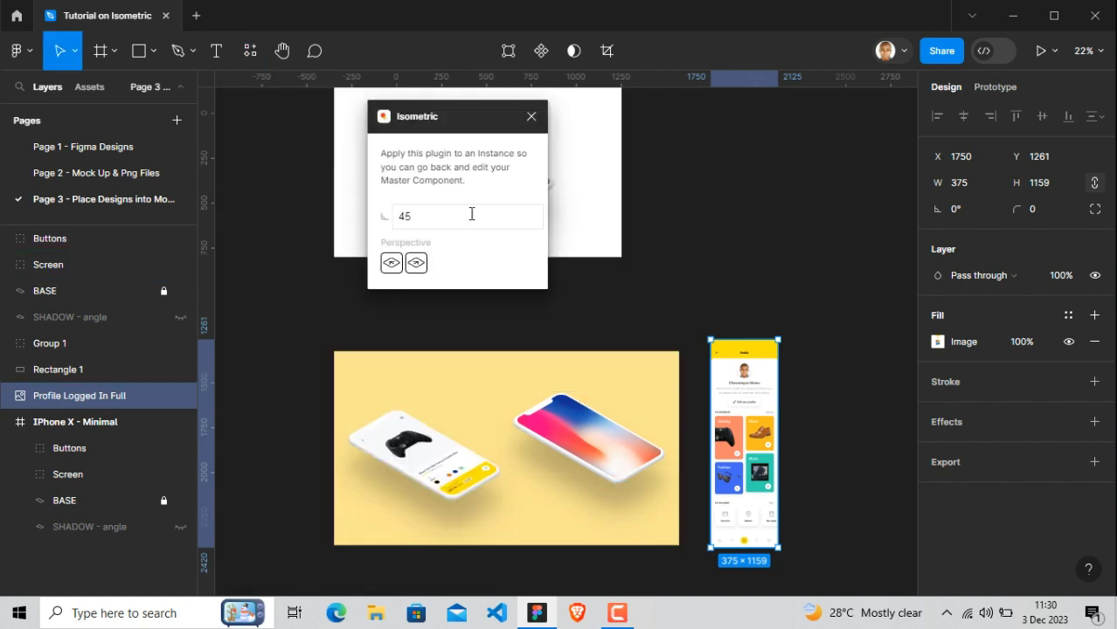
{"action": "left_click_drag", "start_coordinate": [435, 118], "coordinate": [572, 175]}
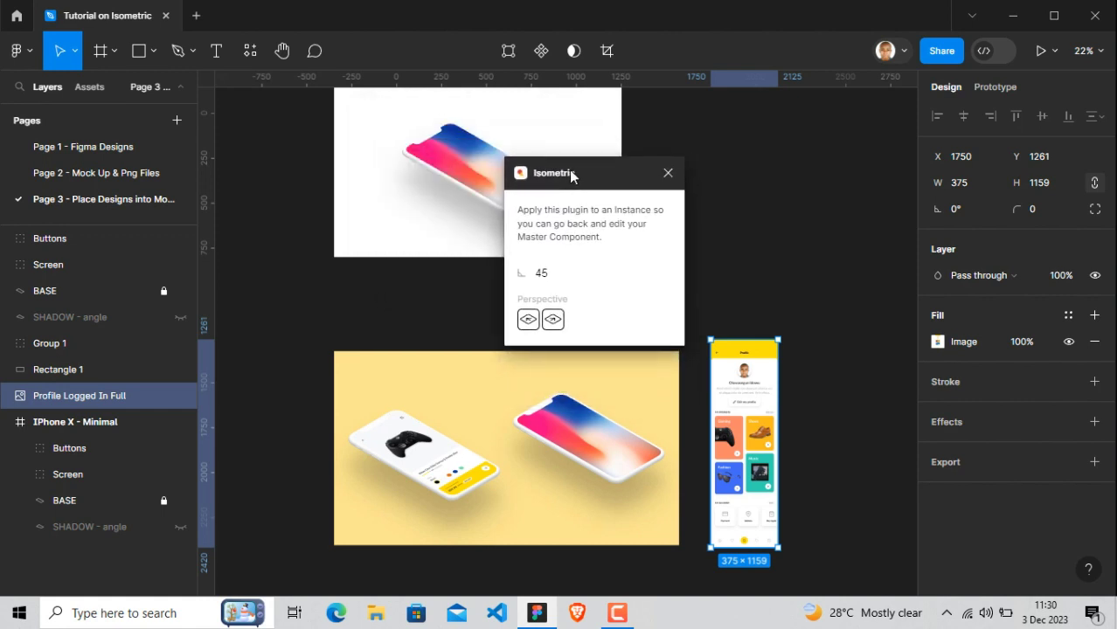
{"action": "left_click", "coordinate": [527, 322]}
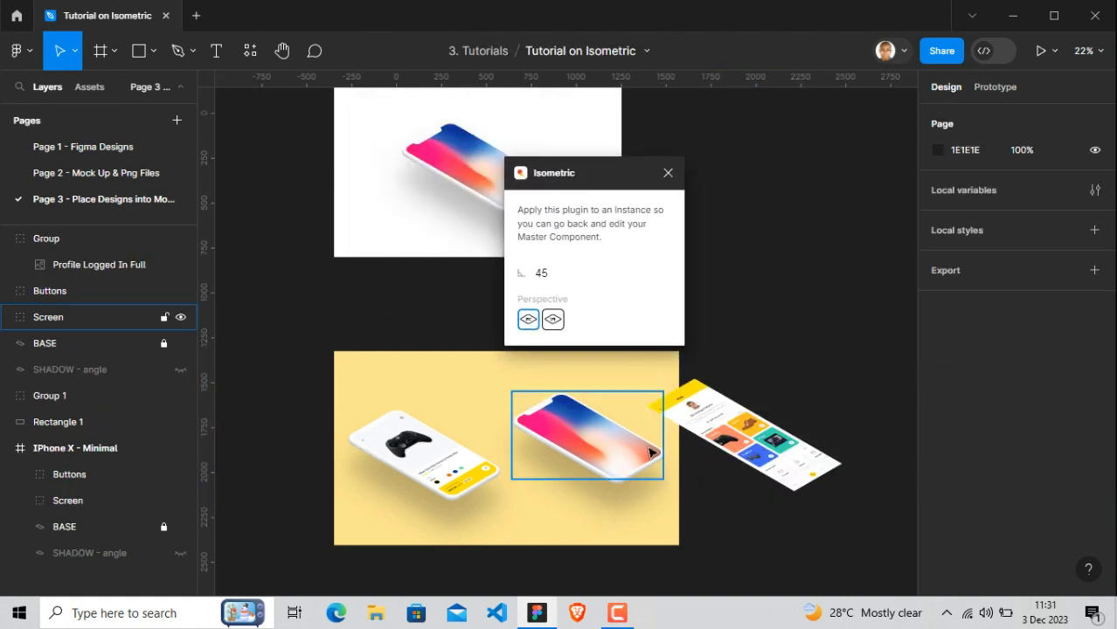
{"action": "left_click", "coordinate": [668, 172]}
Place the isometric profile group at X 614, Y 1540 and move its image layer into the second phone's Screen > Appears Here group, above iPhone X - Screen
{"action": "left_click_drag", "start_coordinate": [755, 451], "coordinate": [600, 447]}
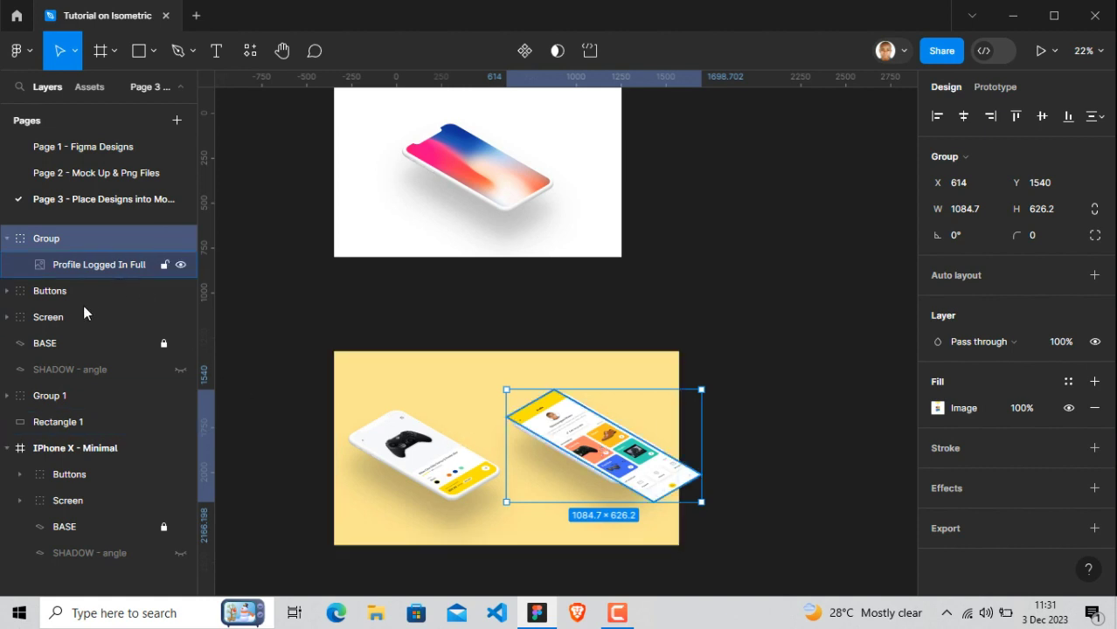
{"action": "left_click", "coordinate": [67, 323]}
{"action": "left_click", "coordinate": [7, 317]}
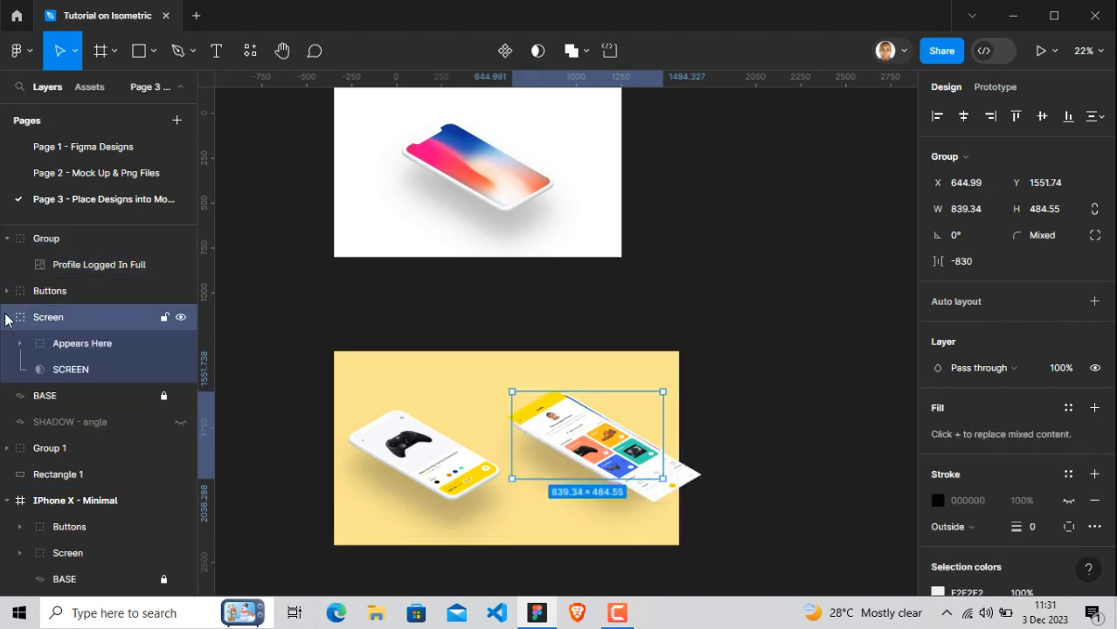
{"action": "left_click_drag", "start_coordinate": [84, 271], "coordinate": [95, 347]}
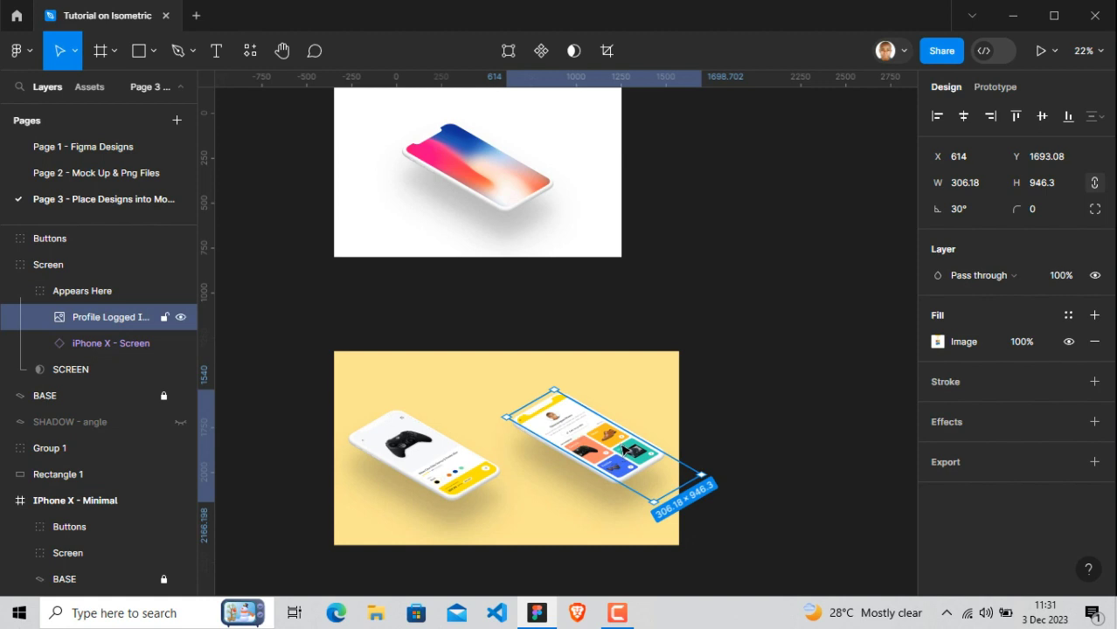
Shift the Profile Logged In Full image within the second phone's screen to X 399, Y 1563.08 to show the screen's lower part
{"action": "mouse_move", "coordinate": [617, 448]}
{"action": "left_mouse_down"}
{"action": "mouse_move", "coordinate": [578, 425]}
{"action": "mouse_move", "coordinate": [604, 434]}
{"action": "left_mouse_up"}
{"action": "key", "text": "ctrl+="}
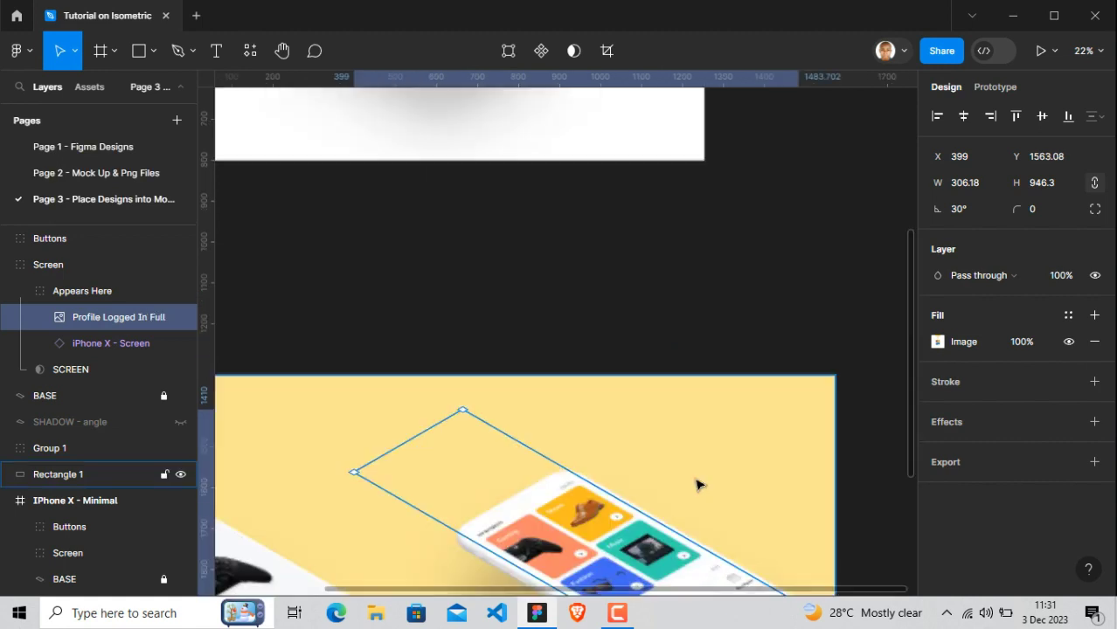
{"action": "key", "text": "space"}
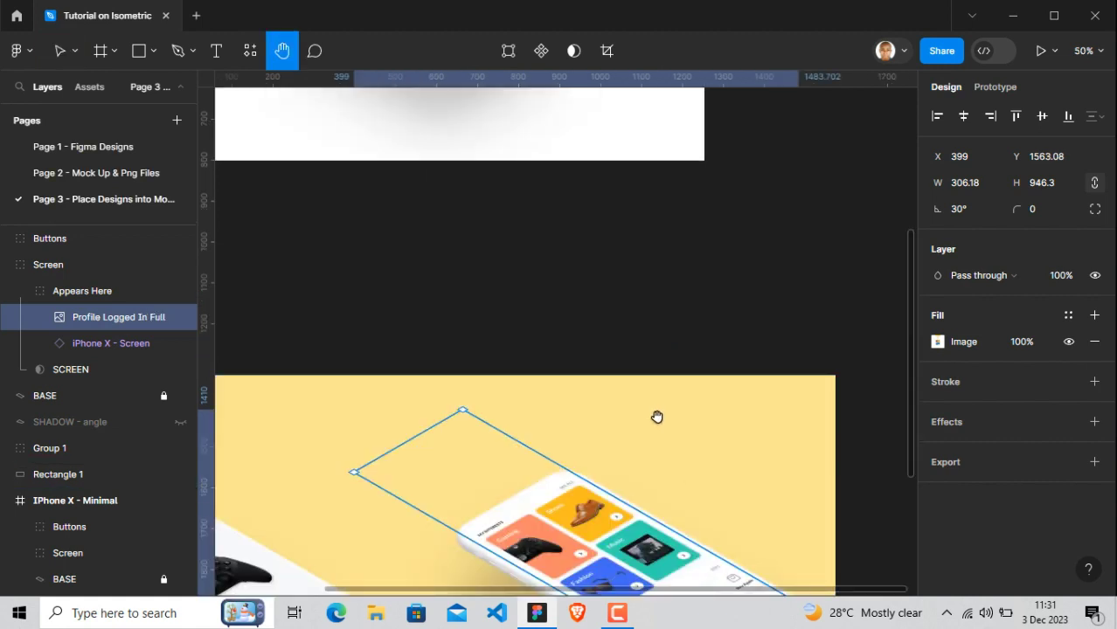
{"action": "left_click_drag", "start_coordinate": [653, 505], "coordinate": [610, 356]}
{"action": "left_click_drag", "start_coordinate": [623, 426], "coordinate": [608, 378]}
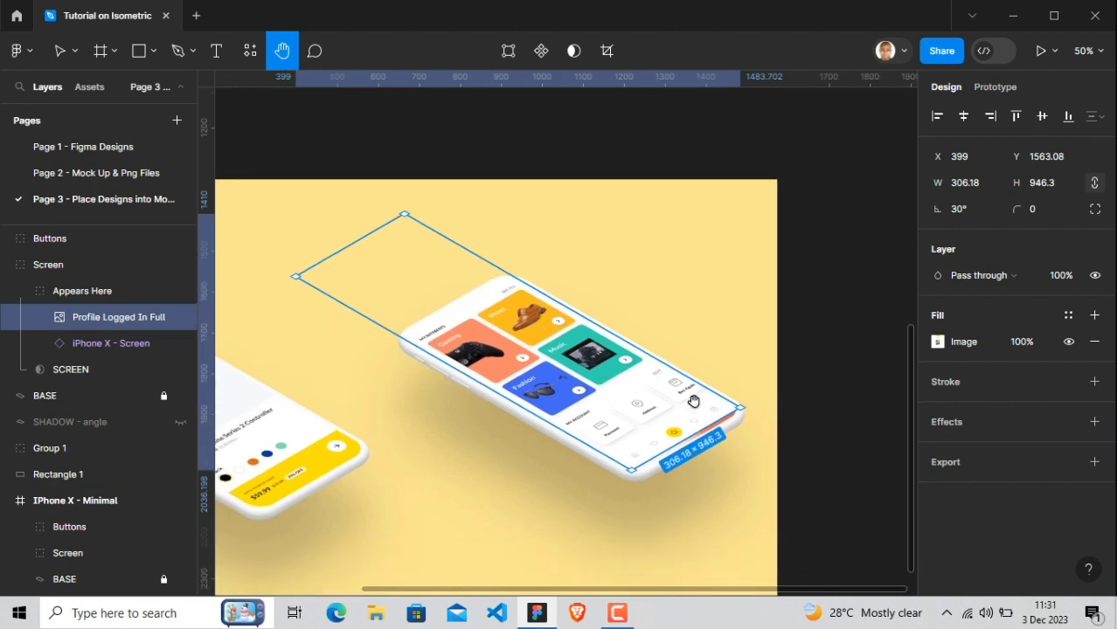
Nudge the profile image to X 410.5, Y 1569.58 so it covers the second phone's screen edge to edge, and deselect it
{"action": "key", "text": "Down"}
{"action": "key", "text": "Down"}
{"action": "key", "text": "Down"}
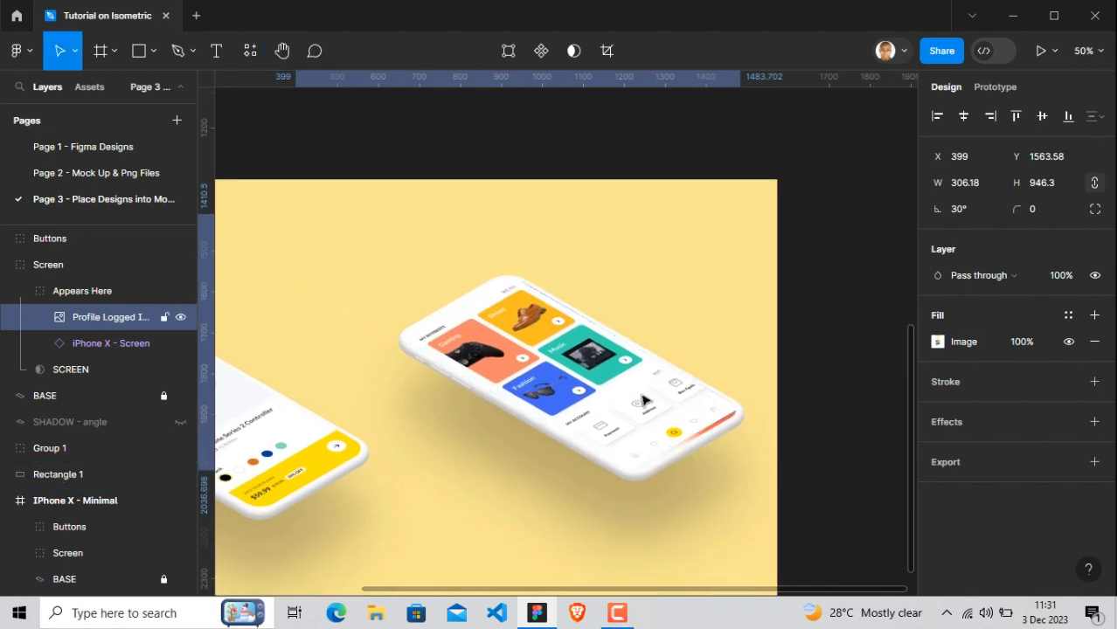
{"action": "key", "text": "Right"}
{"action": "key", "text": "Right"}
{"action": "key", "text": "Right"}
{"action": "key", "text": "Right"}
{"action": "key", "text": "Right"}
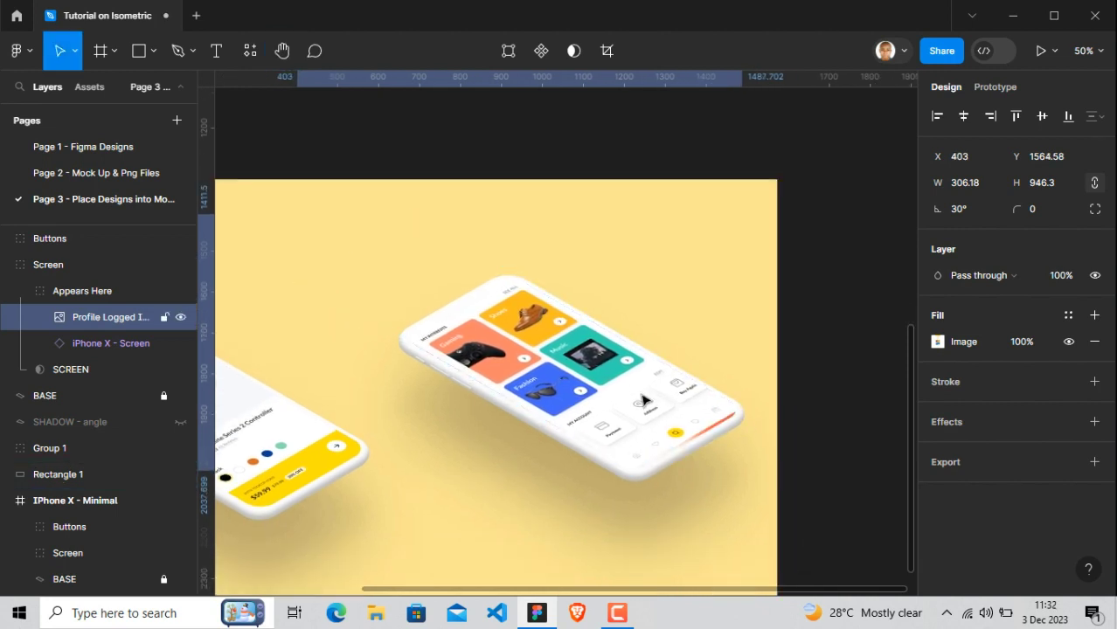
{"action": "key", "text": "Down"}
{"action": "key", "text": "Down"}
{"action": "key", "text": "Down"}
{"action": "key", "text": "Down"}
{"action": "key", "text": "Down"}
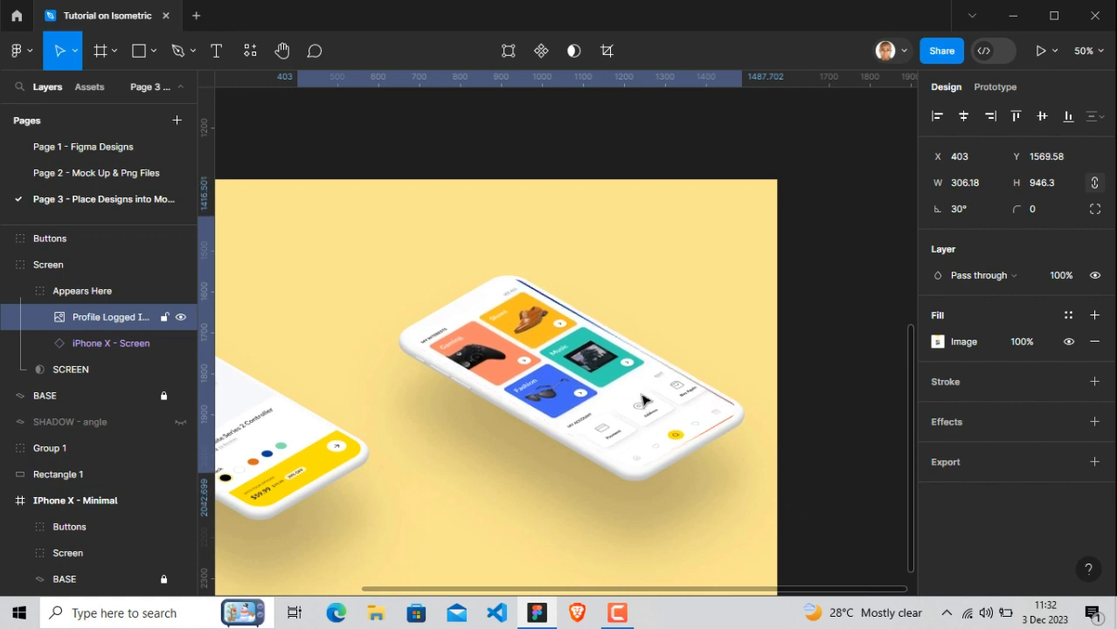
{"action": "key", "text": "Right"}
{"action": "key", "text": "Right"}
{"action": "key", "text": "Right"}
{"action": "key", "text": "Right"}
{"action": "key", "text": "Right"}
{"action": "key", "text": "Right"}
{"action": "key", "text": "Right"}
{"action": "key", "text": "Right"}
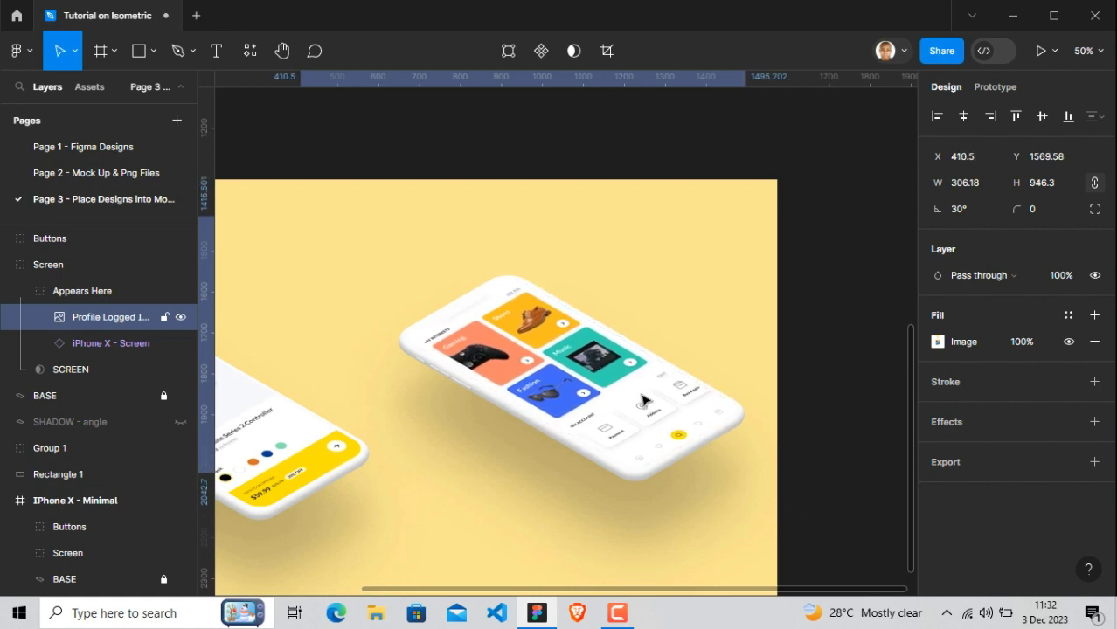
{"action": "key", "text": "Right"}
{"action": "key", "text": "Down"}
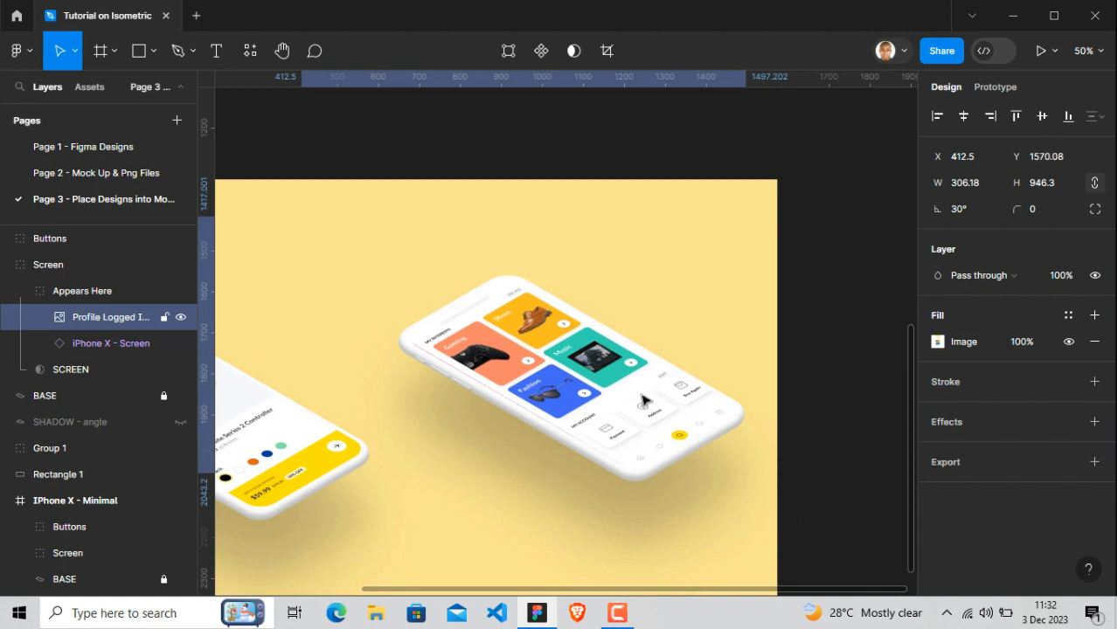
{"action": "key", "text": "Left"}
{"action": "key", "text": "Up"}
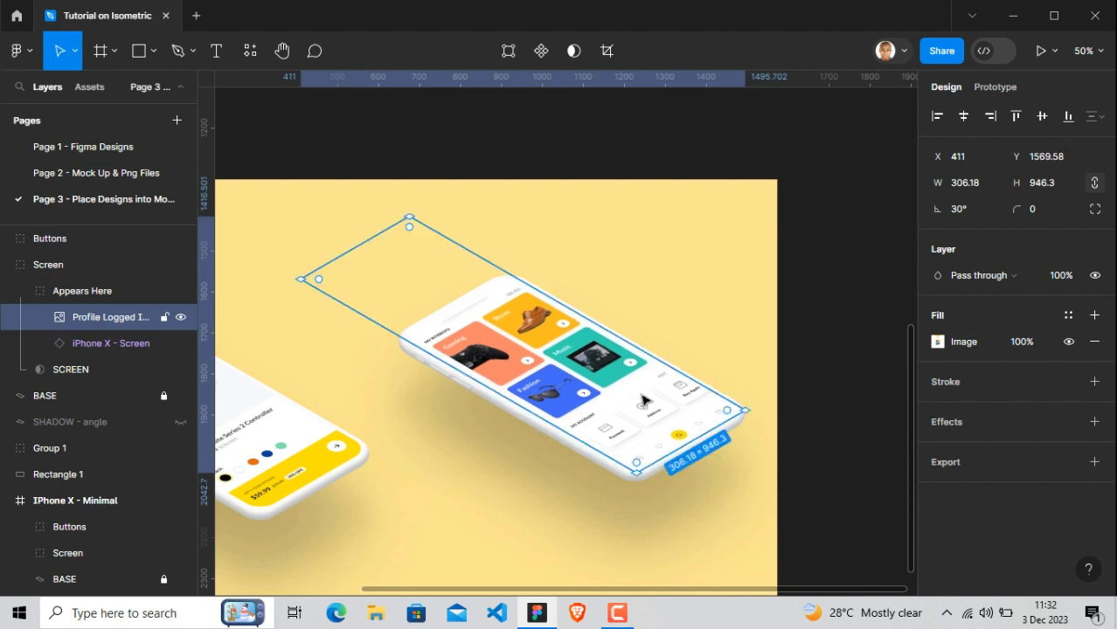
{"action": "key", "text": "Left"}
{"action": "left_click", "coordinate": [822, 377]}
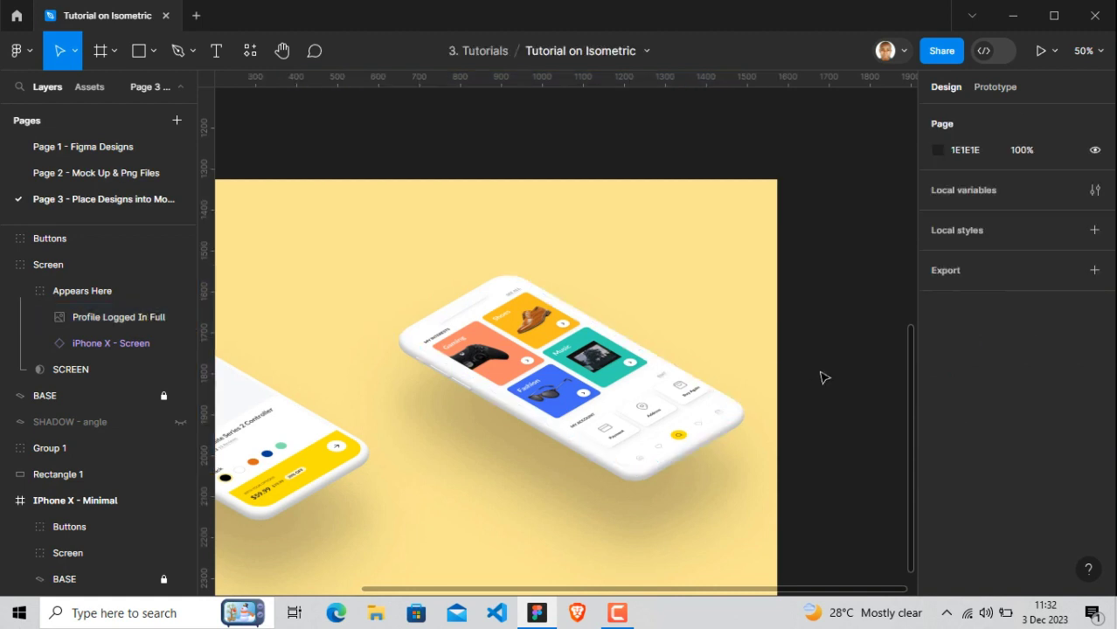
Group the second phone's Buttons, Screen, BASE and SHADOW - angle layers into one group
{"action": "scroll", "coordinate": [821, 376], "scroll_direction": "down", "scroll_amount": 1}
{"action": "key", "text": "ctrl+minus"}
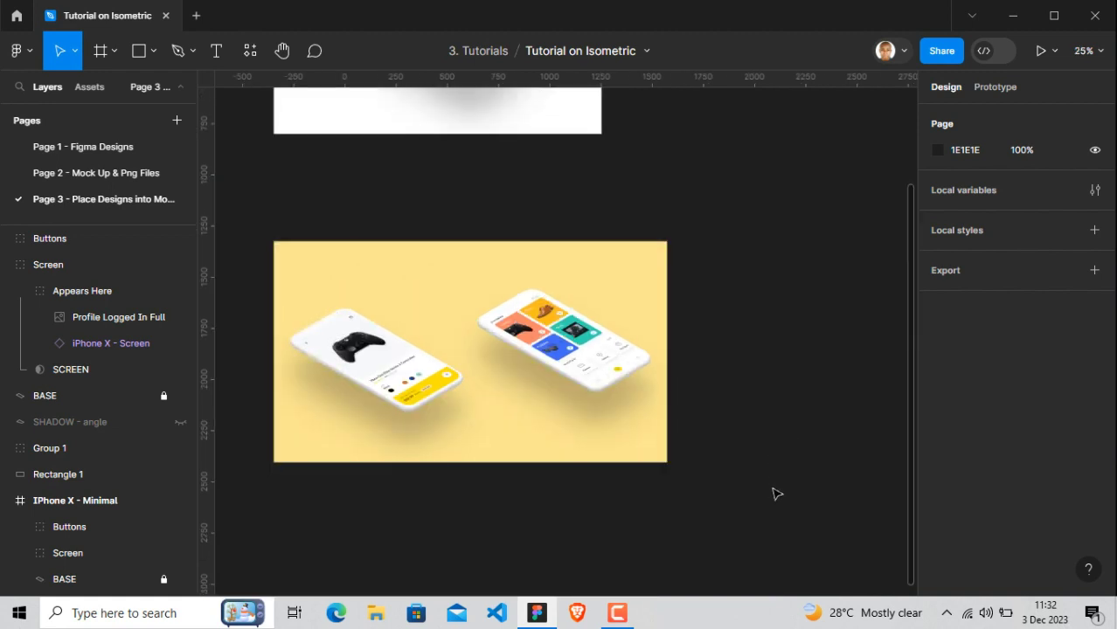
{"action": "left_click_drag", "start_coordinate": [770, 489], "coordinate": [560, 374]}
{"action": "left_click", "coordinate": [739, 442]}
{"action": "left_click", "coordinate": [21, 292]}
{"action": "left_click", "coordinate": [76, 370]}
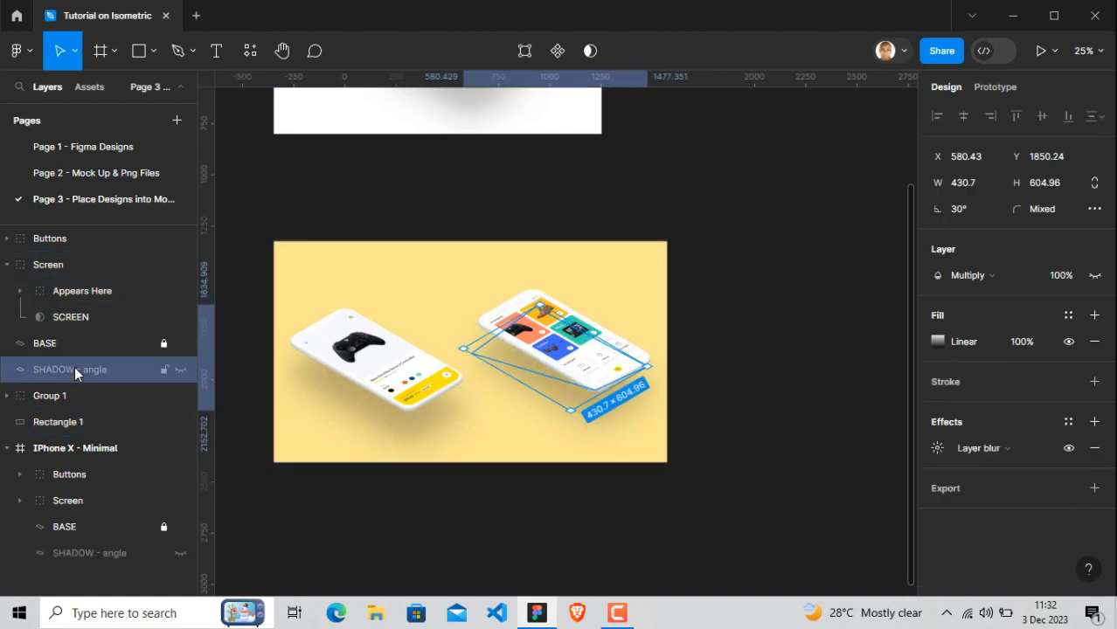
{"action": "left_click", "coordinate": [74, 344], "text": "shift"}
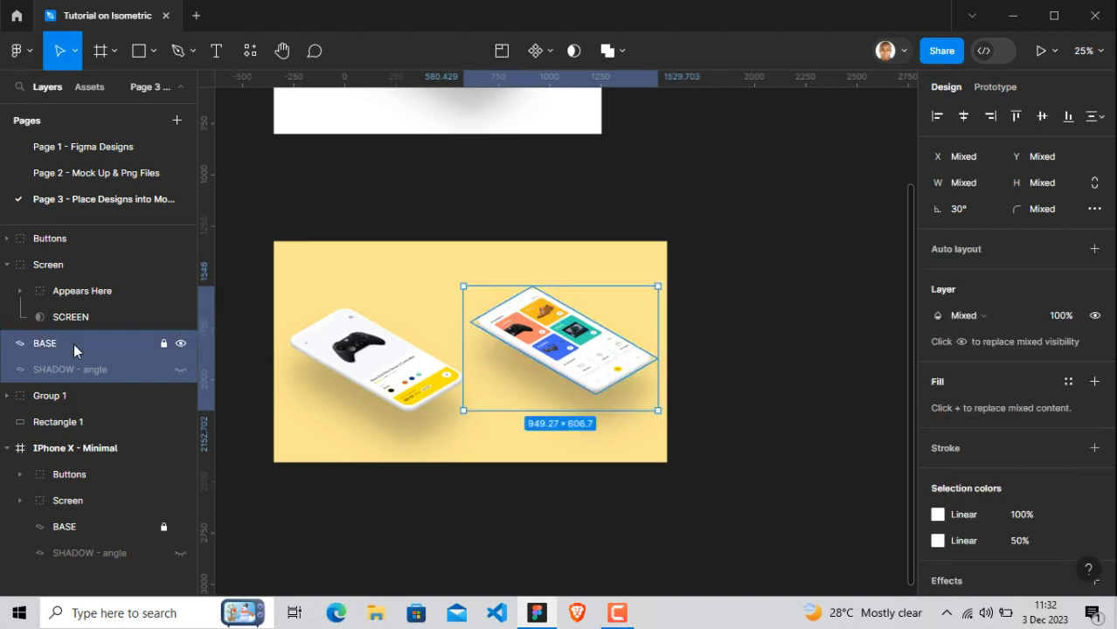
{"action": "left_click", "coordinate": [71, 325], "text": "shift"}
{"action": "left_click", "coordinate": [87, 295], "text": "shift"}
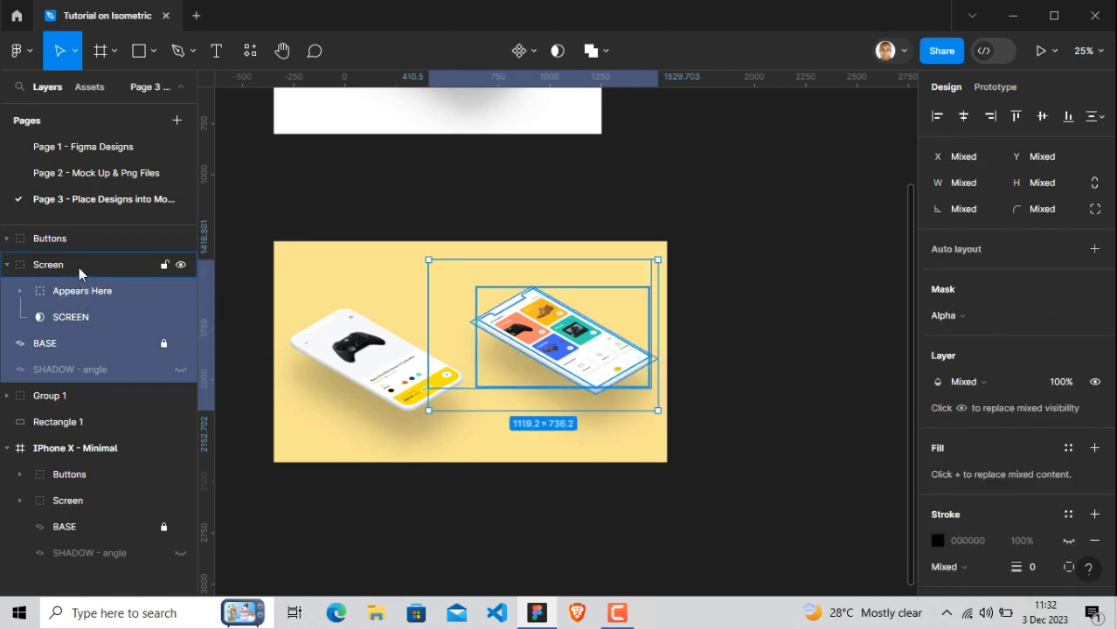
{"action": "left_click", "coordinate": [79, 265], "text": "shift"}
{"action": "left_click", "coordinate": [75, 240], "text": "shift"}
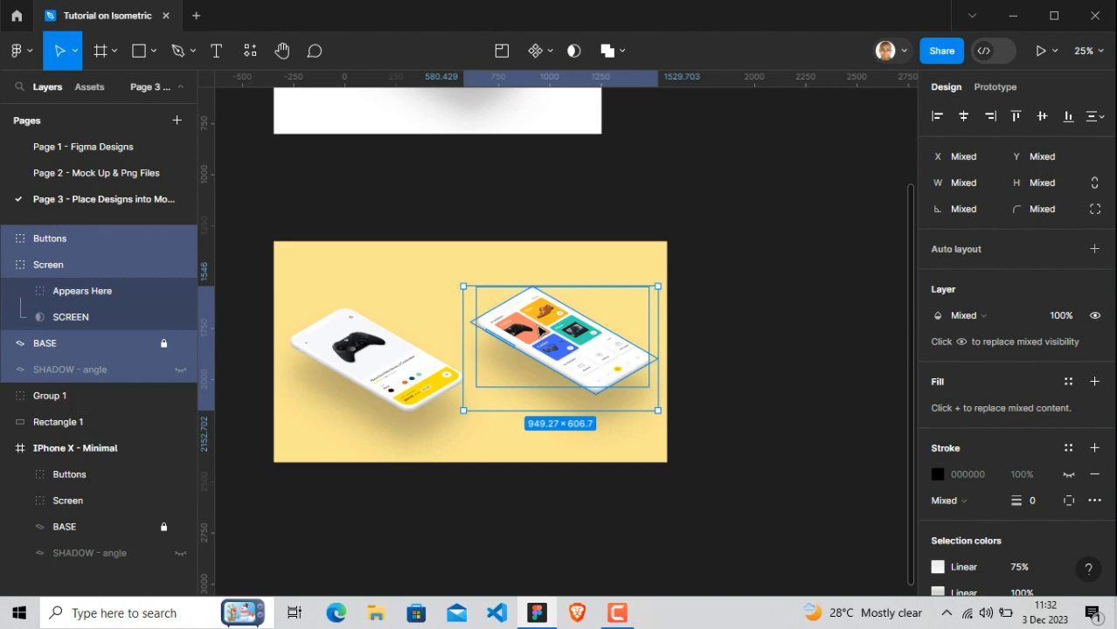
{"action": "right_click", "coordinate": [537, 328]}
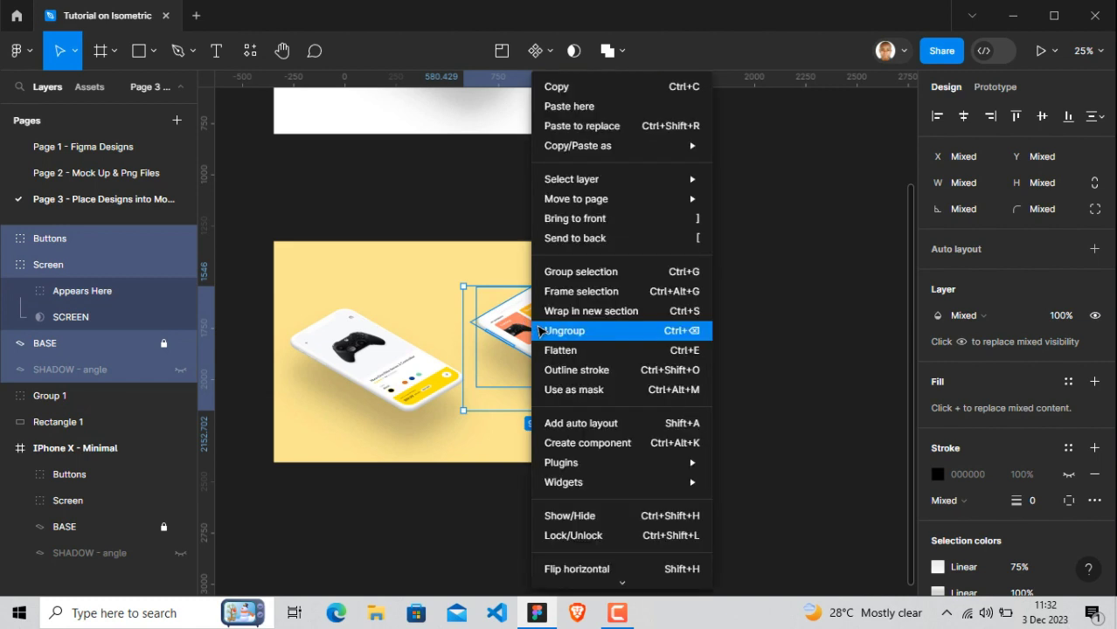
{"action": "left_click", "coordinate": [574, 272]}
Arrange the phones diagonally on the yellow rectangle, with the profile phone at X 420, Y 1452 and the controller phone at X -135.5, Y 1717
{"action": "mouse_move", "coordinate": [578, 342]}
{"action": "left_mouse_down"}
{"action": "mouse_move", "coordinate": [579, 327]}
{"action": "mouse_move", "coordinate": [572, 361]}
{"action": "left_mouse_up"}
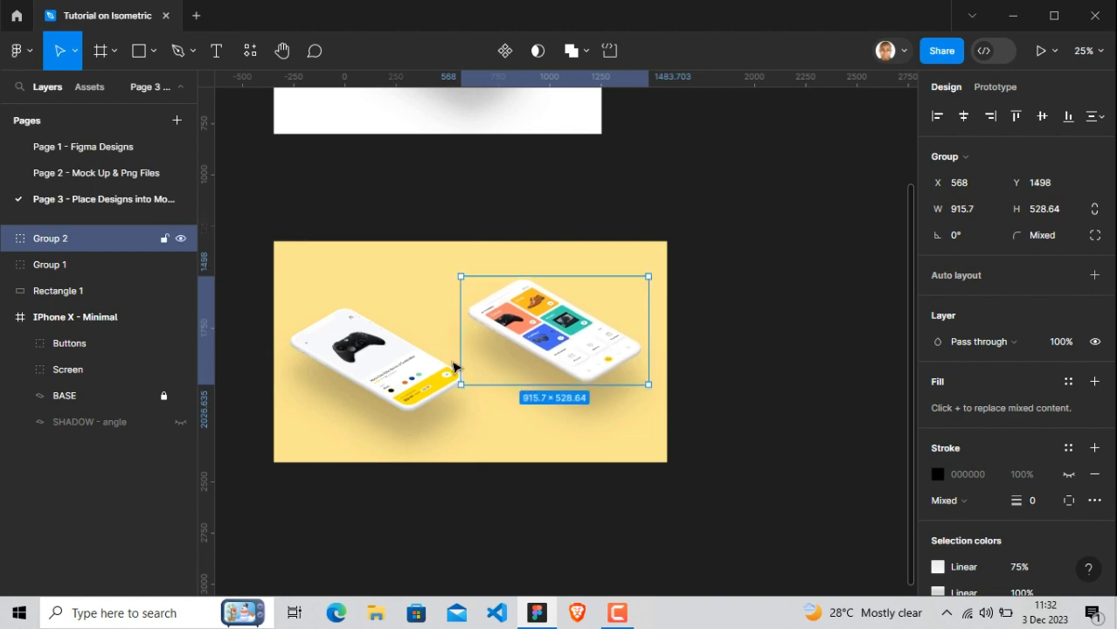
{"action": "left_click", "coordinate": [454, 368]}
{"action": "left_click_drag", "start_coordinate": [414, 395], "coordinate": [451, 411]}
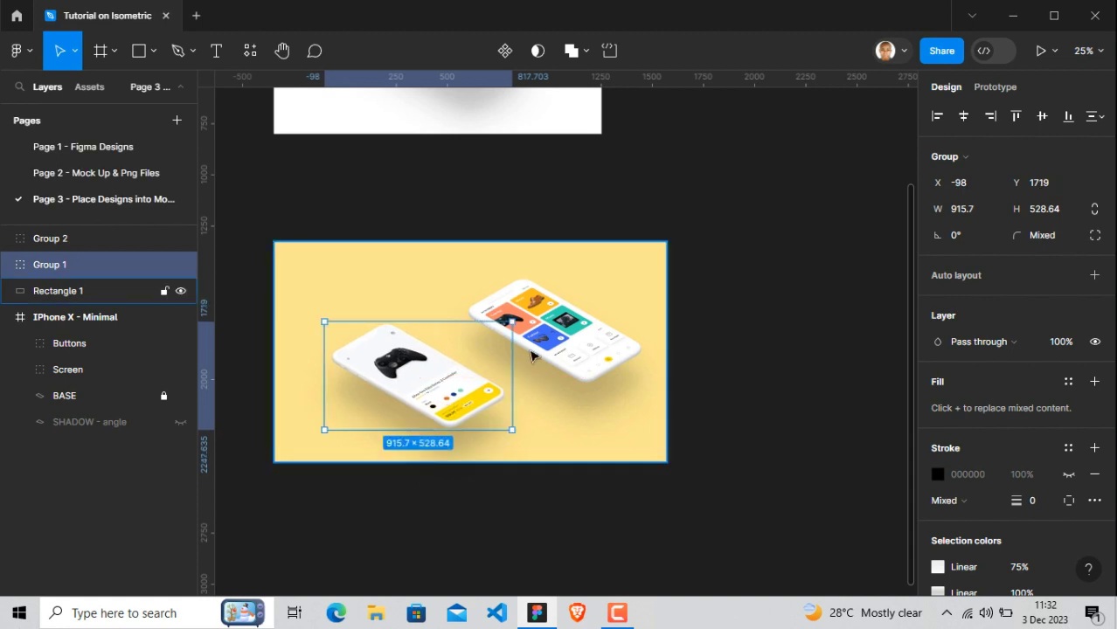
{"action": "left_click_drag", "start_coordinate": [573, 349], "coordinate": [550, 337]}
{"action": "mouse_move", "coordinate": [463, 405]}
{"action": "left_mouse_down"}
{"action": "mouse_move", "coordinate": [452, 408]}
{"action": "mouse_move", "coordinate": [475, 395]}
{"action": "left_mouse_up"}
{"action": "left_click", "coordinate": [582, 339]}
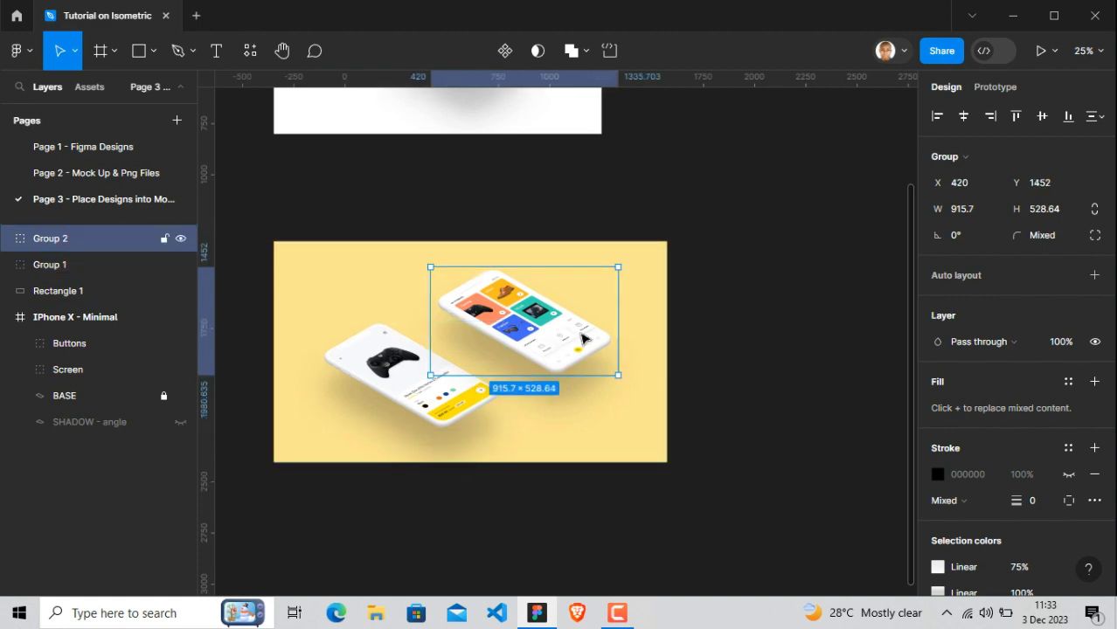
{"action": "left_click", "coordinate": [439, 395]}
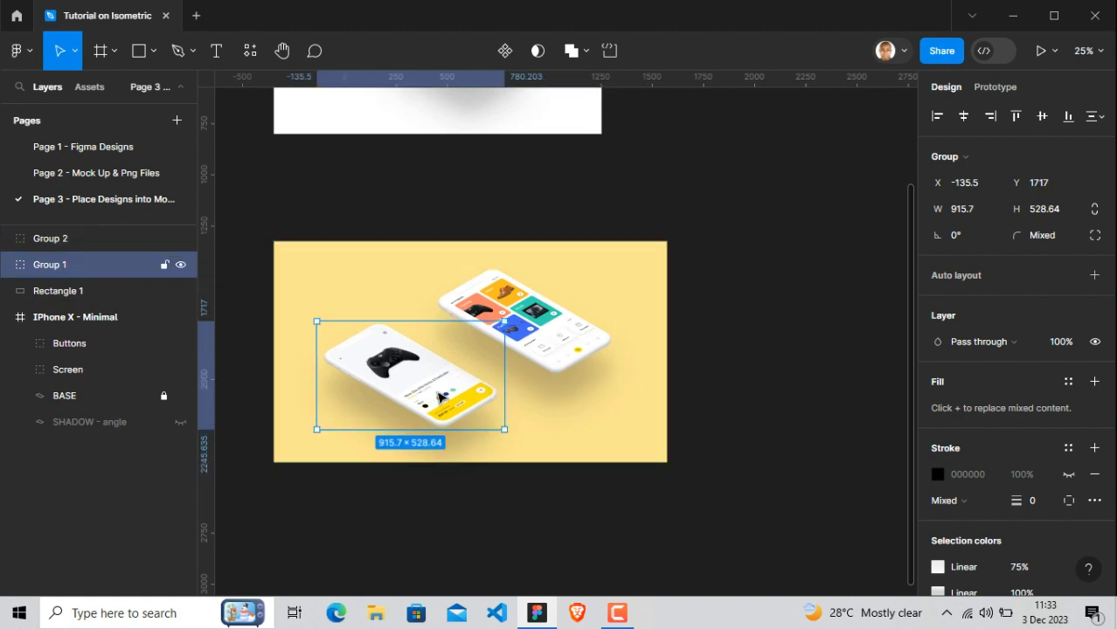
{"action": "left_click", "coordinate": [575, 334]}
{"action": "left_click", "coordinate": [430, 389]}
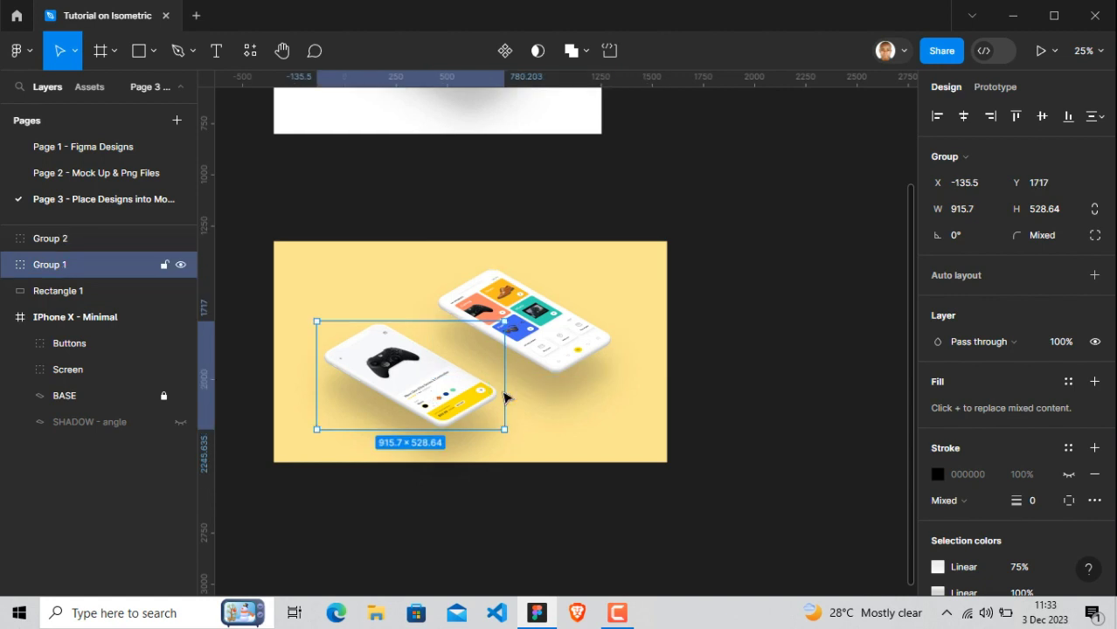
{"action": "left_click", "coordinate": [759, 441]}
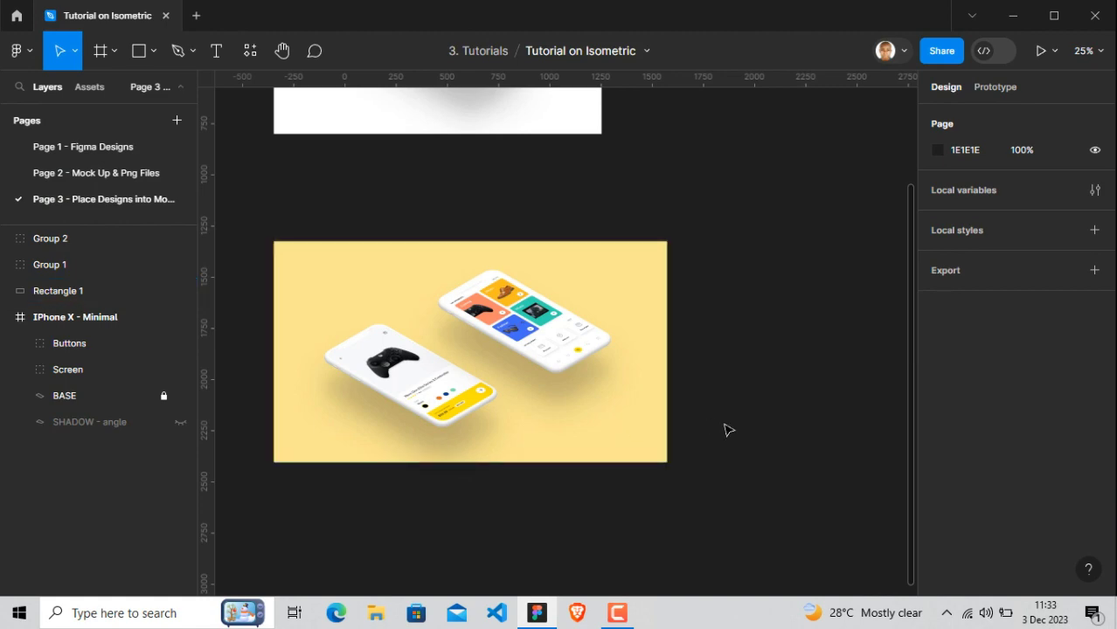
Add a new page to the file and name it Page 4 - Export/Result
{"action": "key", "text": "shift+1"}
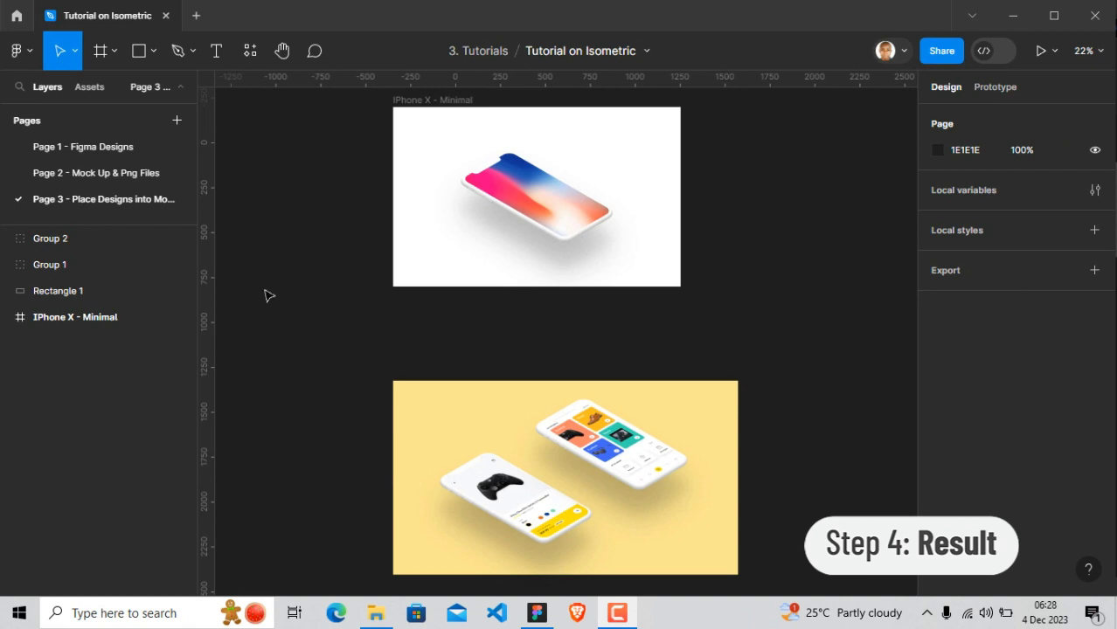
{"action": "left_click", "coordinate": [178, 120]}
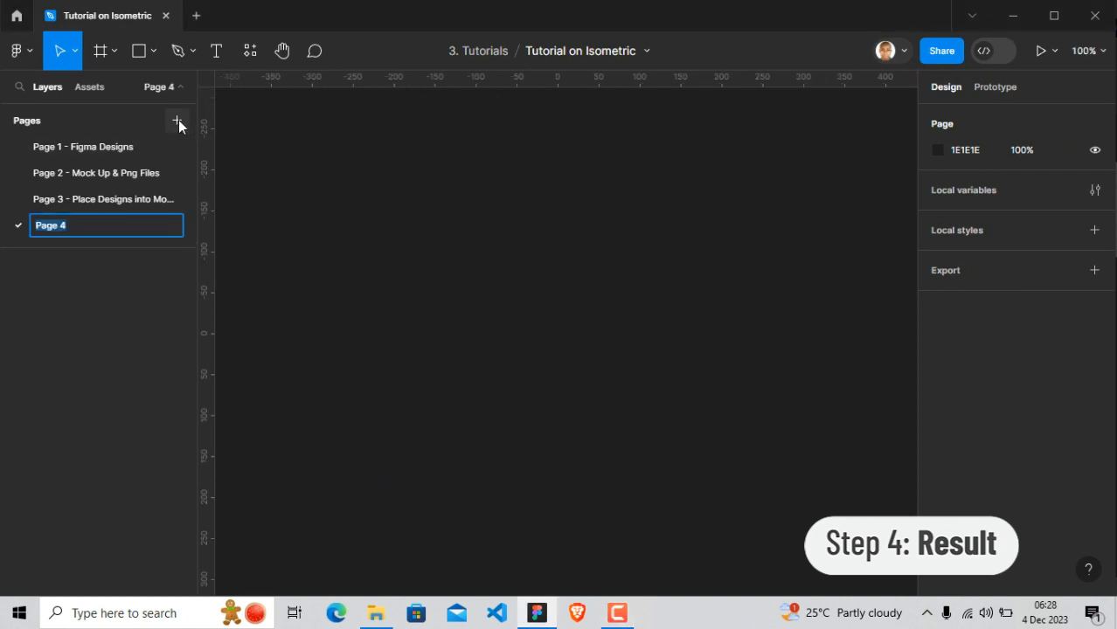
{"action": "left_click", "coordinate": [121, 229]}
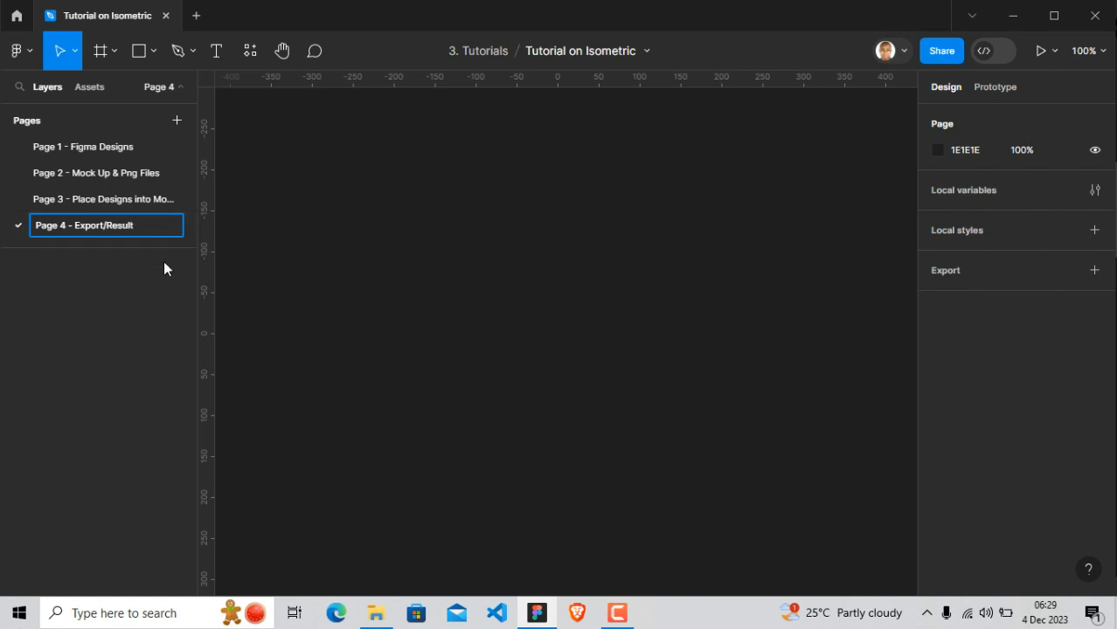
{"action": "left_click", "coordinate": [164, 261]}
Copy both phone groups and the yellow rectangle from Page 3 and paste them onto Page 4 - Export/Result
{"action": "left_click", "coordinate": [131, 200]}
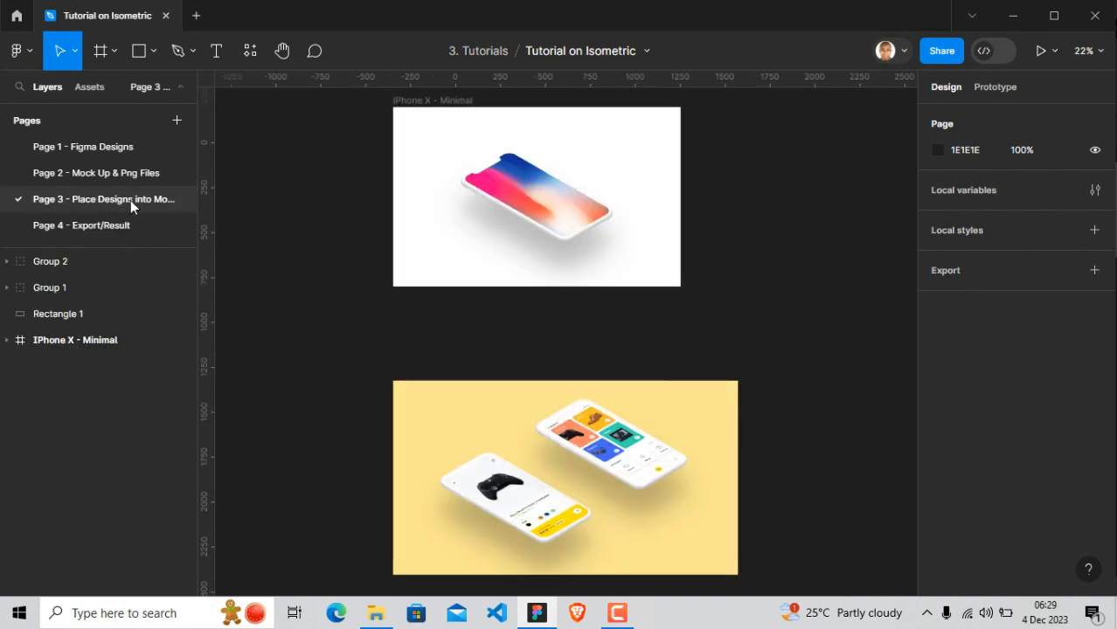
{"action": "left_click_drag", "start_coordinate": [361, 356], "coordinate": [759, 584]}
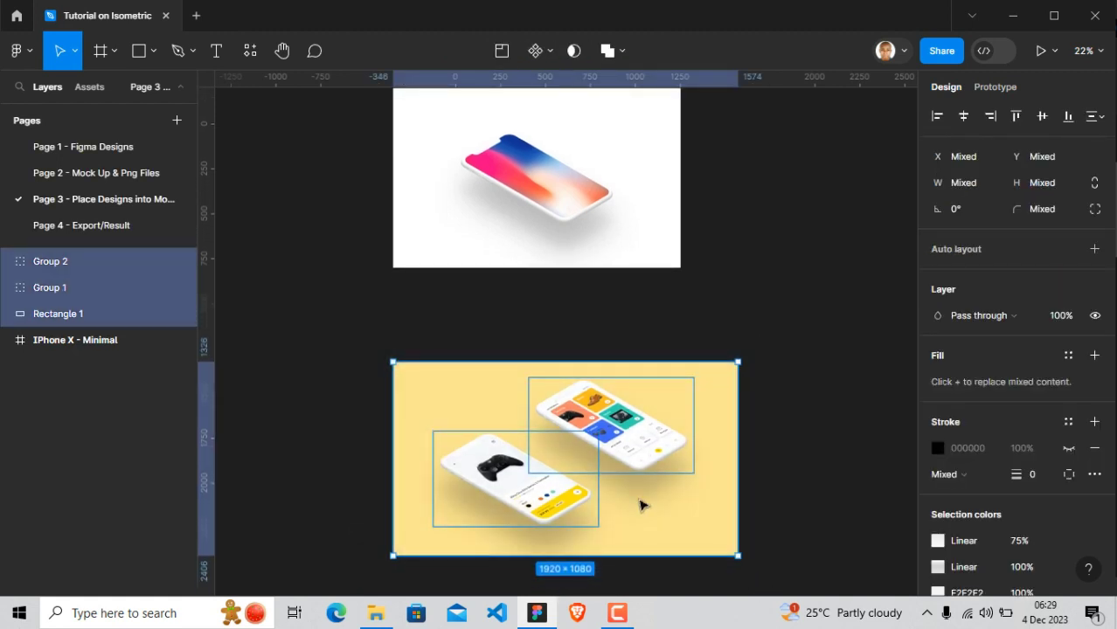
{"action": "right_click", "coordinate": [639, 505]}
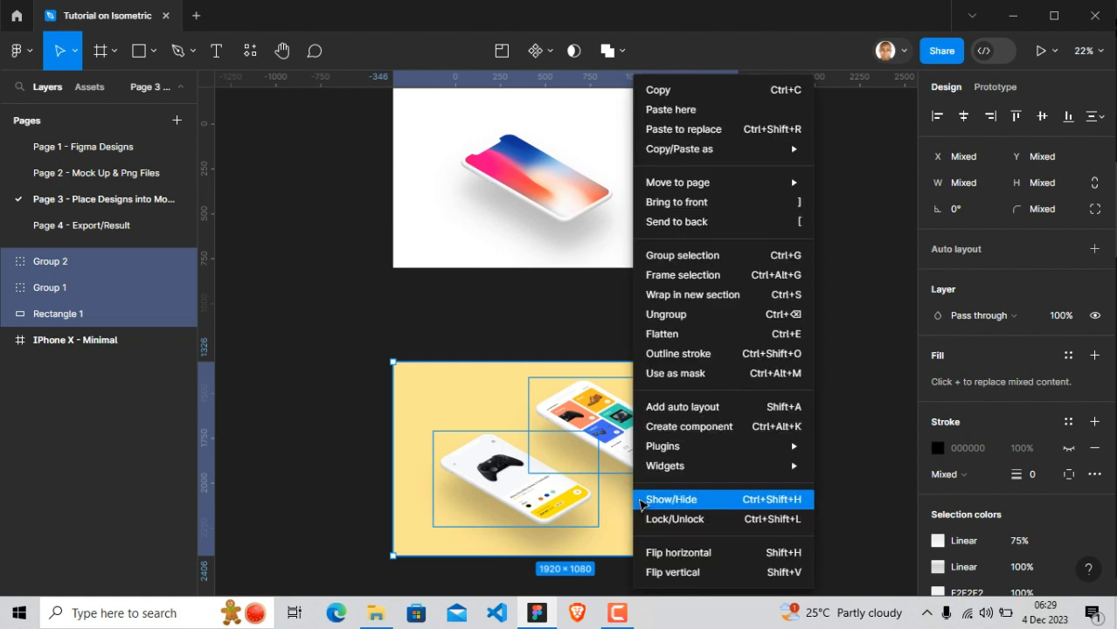
{"action": "left_click", "coordinate": [674, 91]}
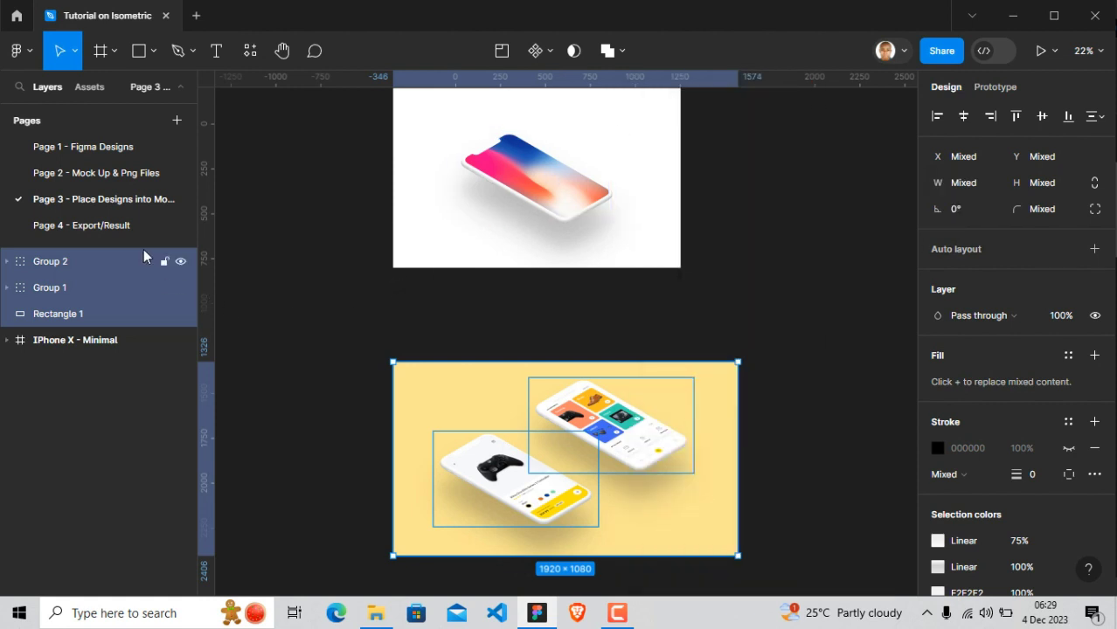
{"action": "left_click", "coordinate": [125, 227]}
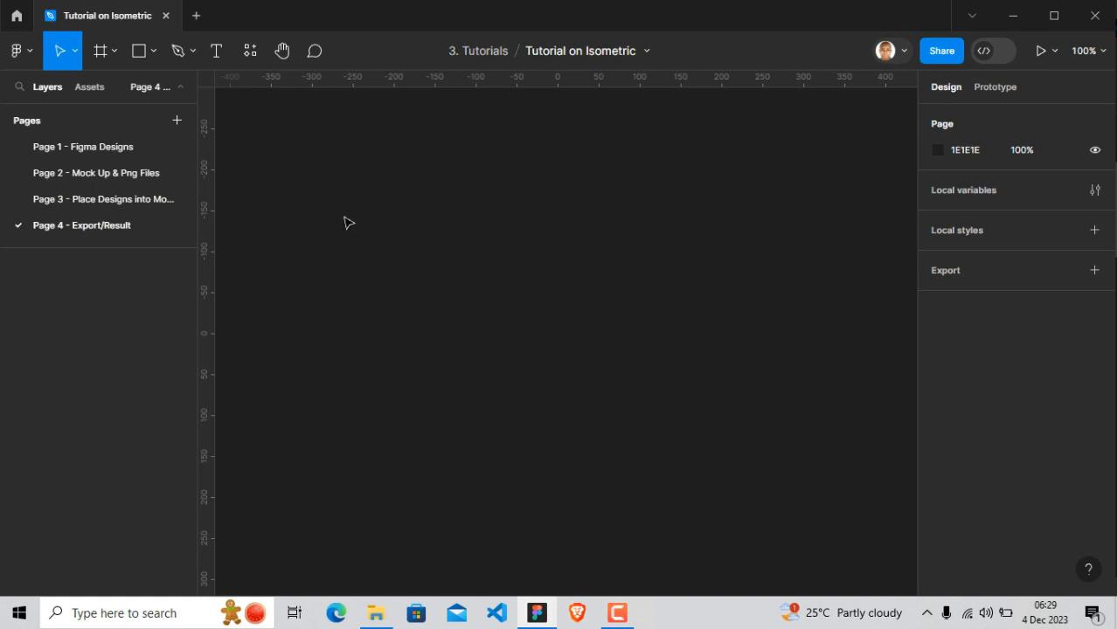
{"action": "right_click", "coordinate": [403, 252]}
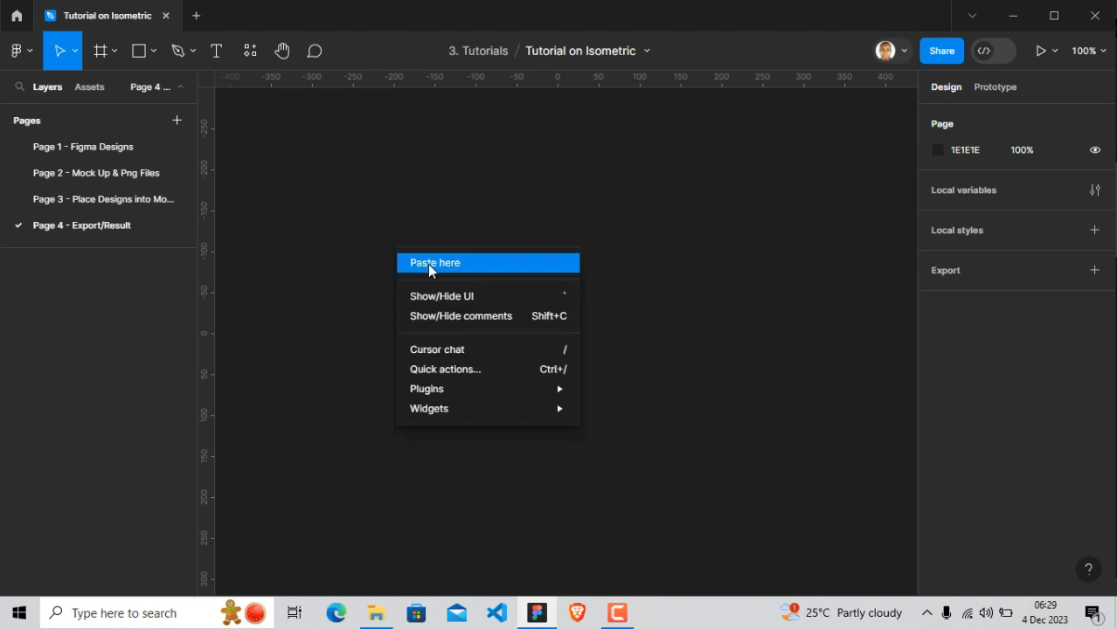
{"action": "left_click", "coordinate": [429, 268]}
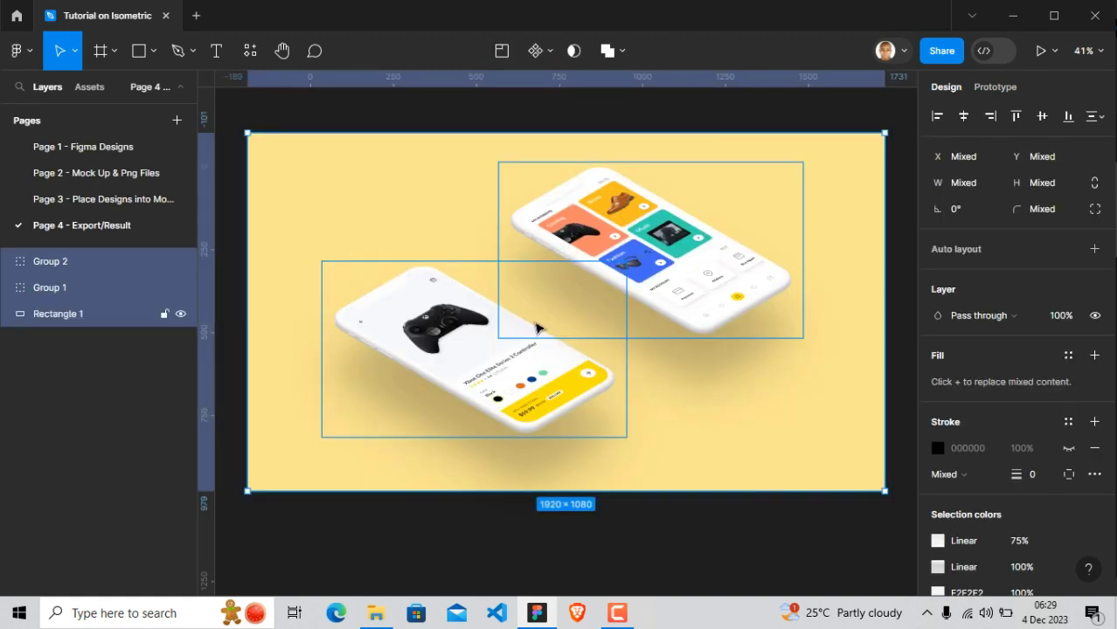
{"action": "key", "text": "shift+1"}
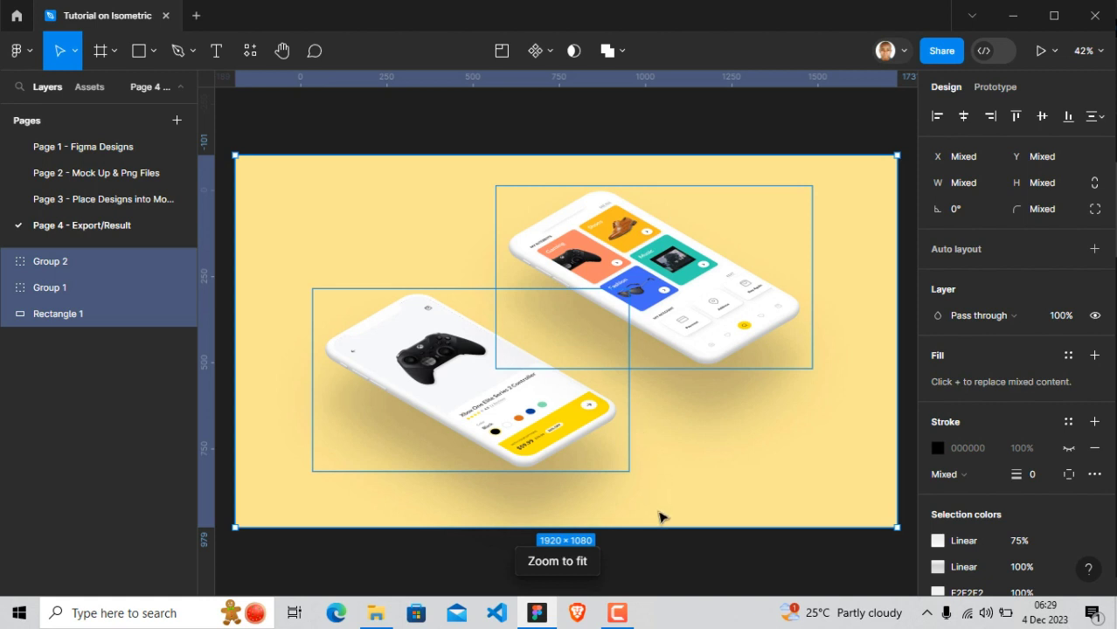
{"action": "left_click", "coordinate": [686, 555]}
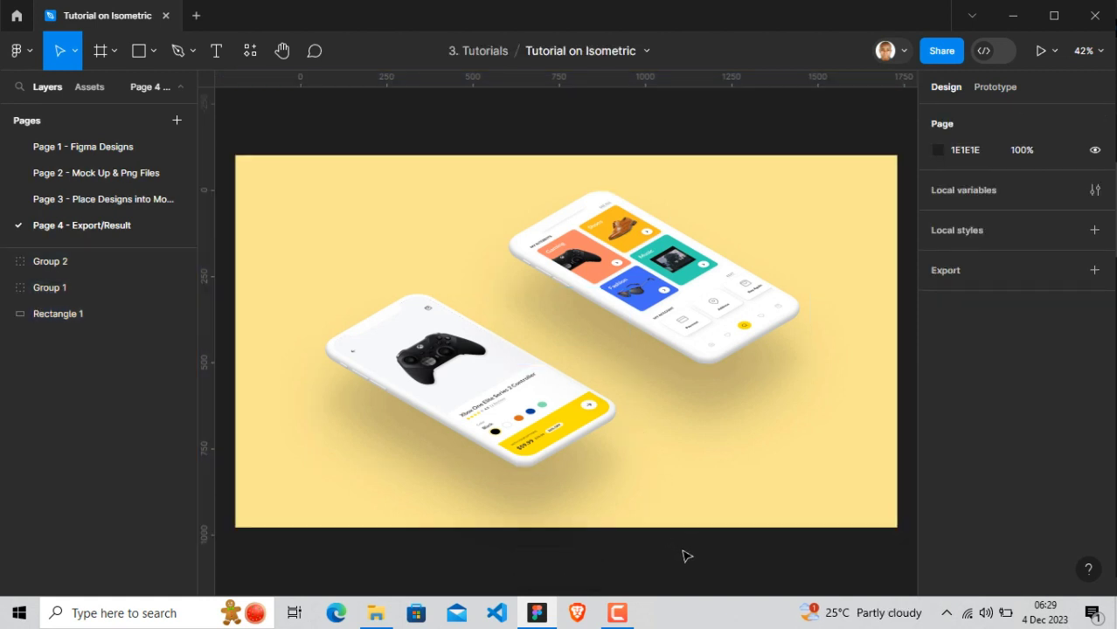
{"action": "left_click", "coordinate": [537, 409]}
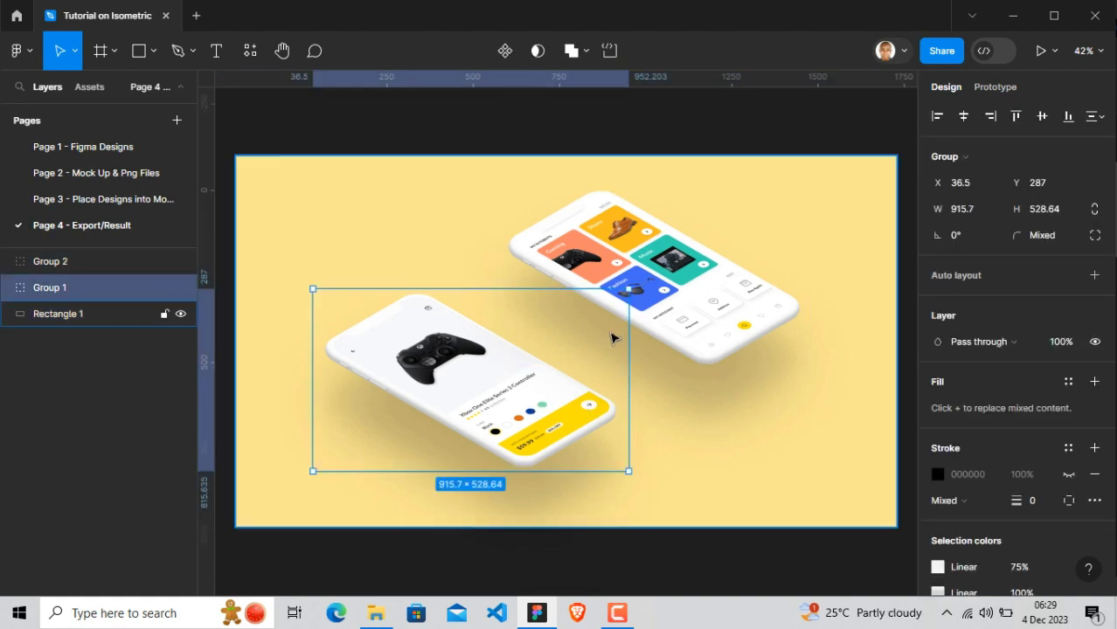
Move both phone groups together off the yellow rectangle to the empty canvas below it
{"action": "left_click", "coordinate": [668, 302], "text": "shift"}
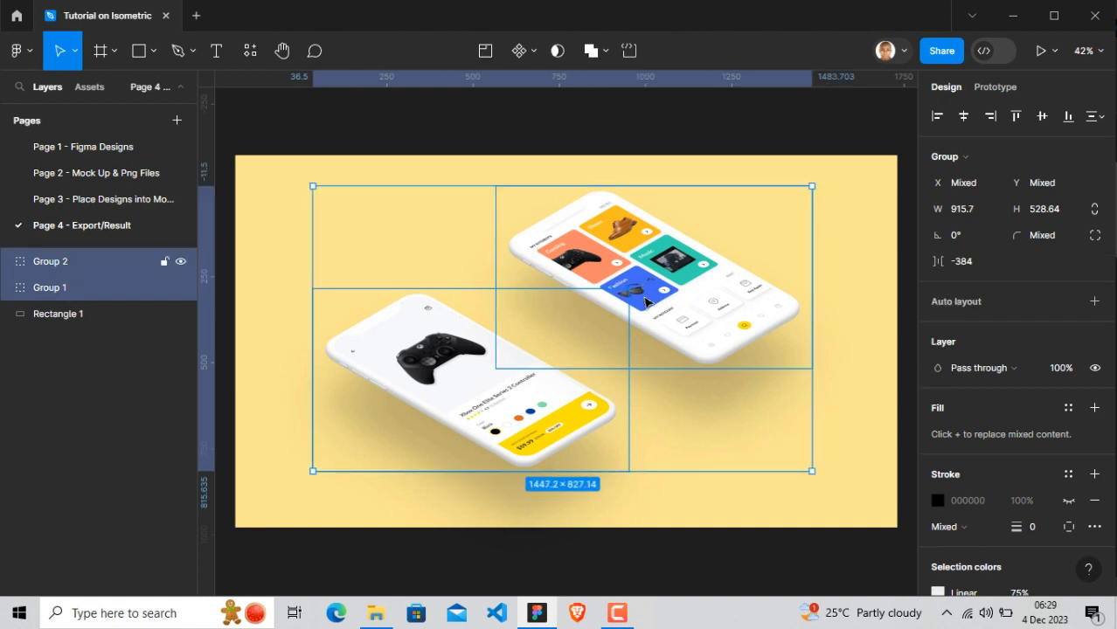
{"action": "left_click_drag", "start_coordinate": [647, 290], "coordinate": [660, 377]}
{"action": "key", "text": "shift+Left"}
{"action": "key", "text": "shift+Up"}
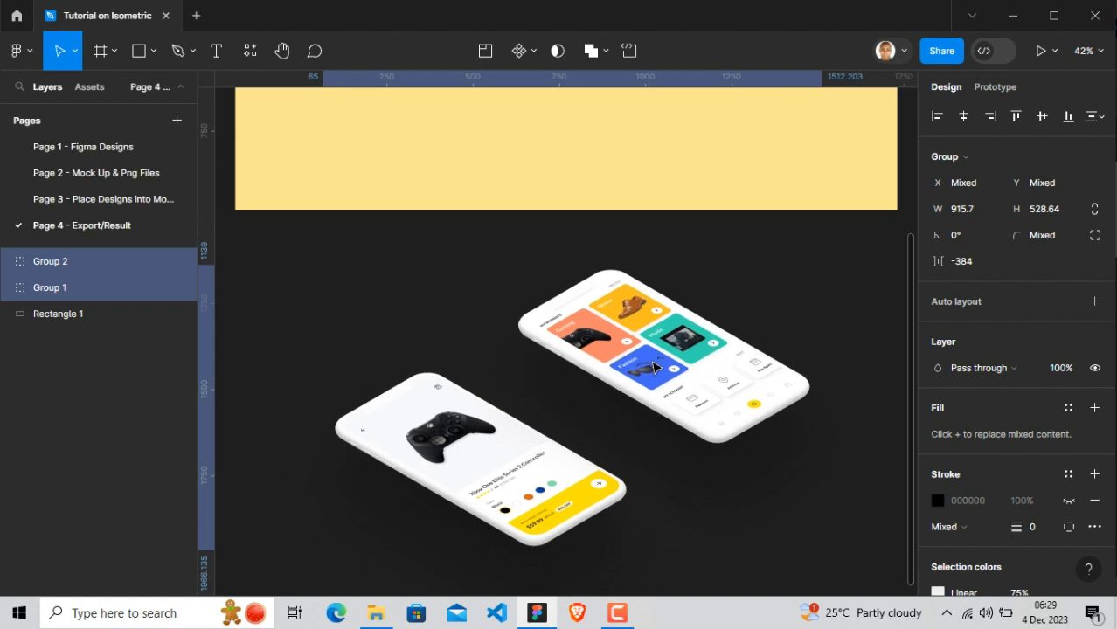
Wrap the yellow rectangle in a frame of its own and rename the frame Final Result
{"action": "scroll", "coordinate": [696, 273], "scroll_direction": "up", "scroll_amount": 4}
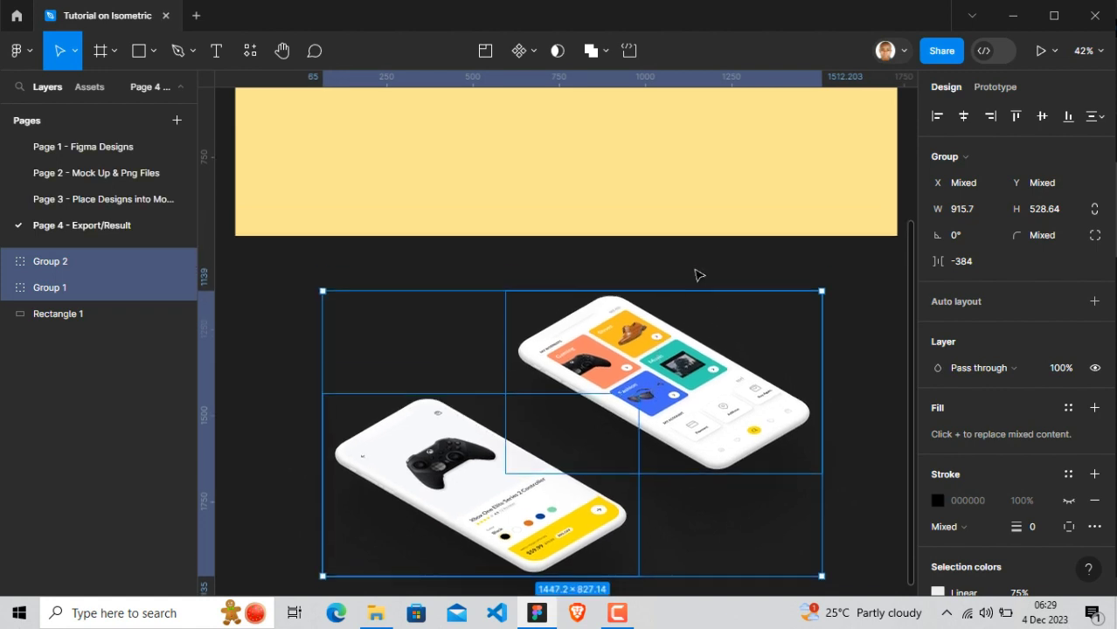
{"action": "scroll", "coordinate": [695, 262], "scroll_direction": "up", "scroll_amount": 5}
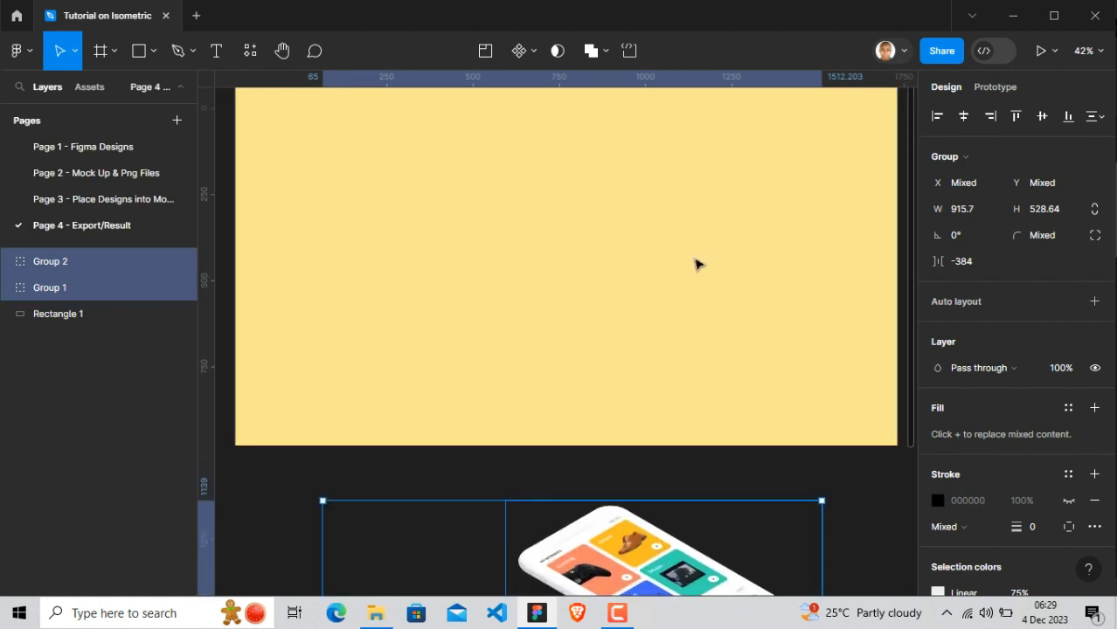
{"action": "left_click", "coordinate": [476, 267]}
{"action": "right_click", "coordinate": [464, 304]}
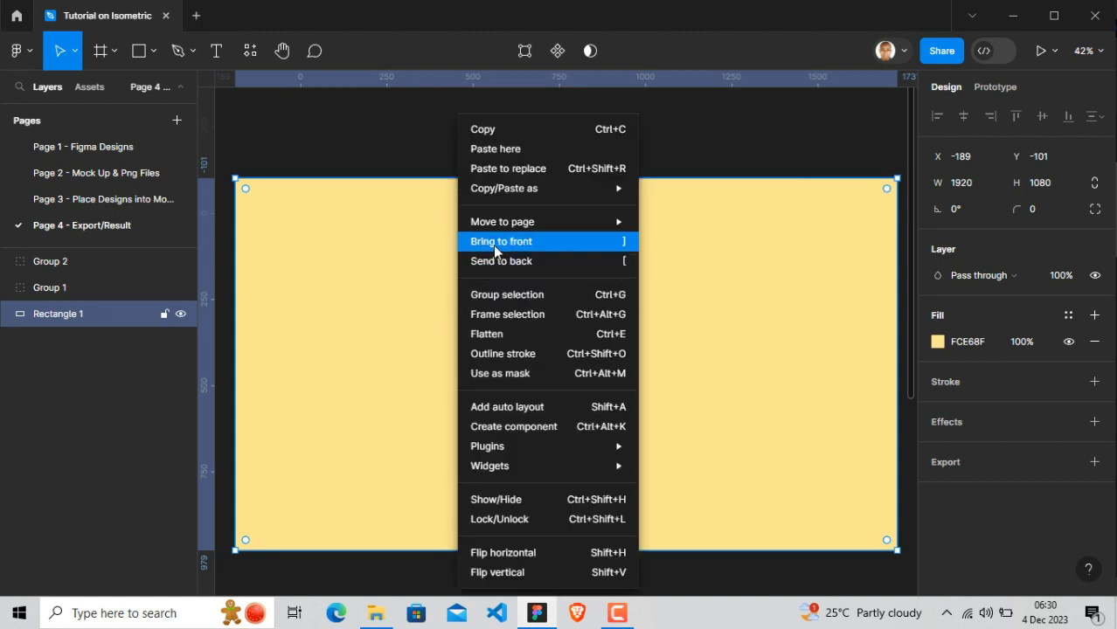
{"action": "left_click", "coordinate": [508, 320]}
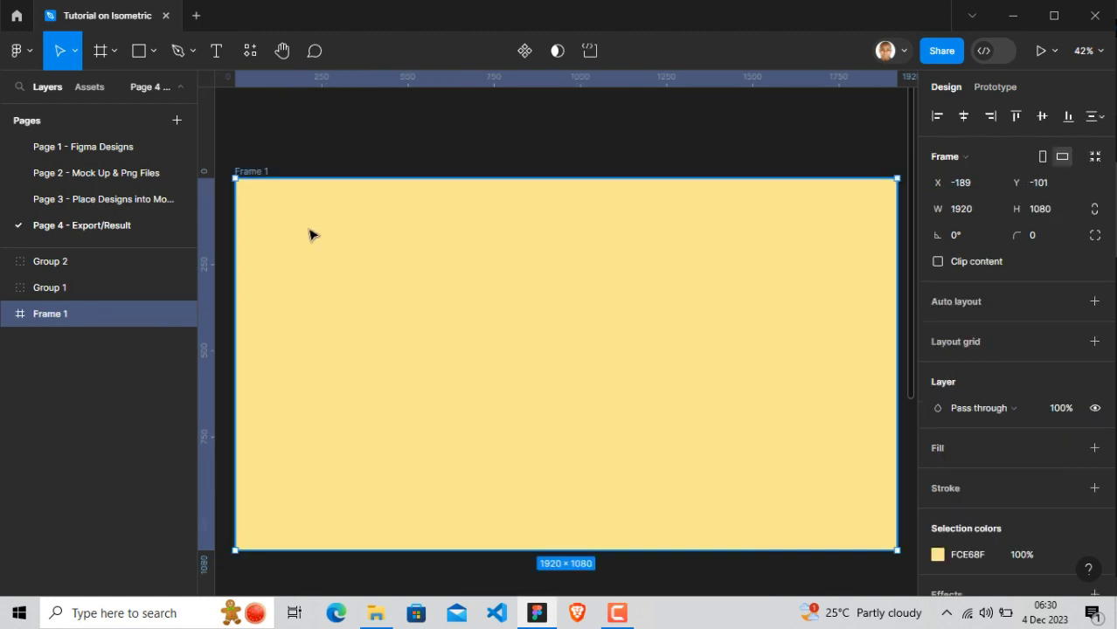
{"action": "double_click", "coordinate": [70, 316]}
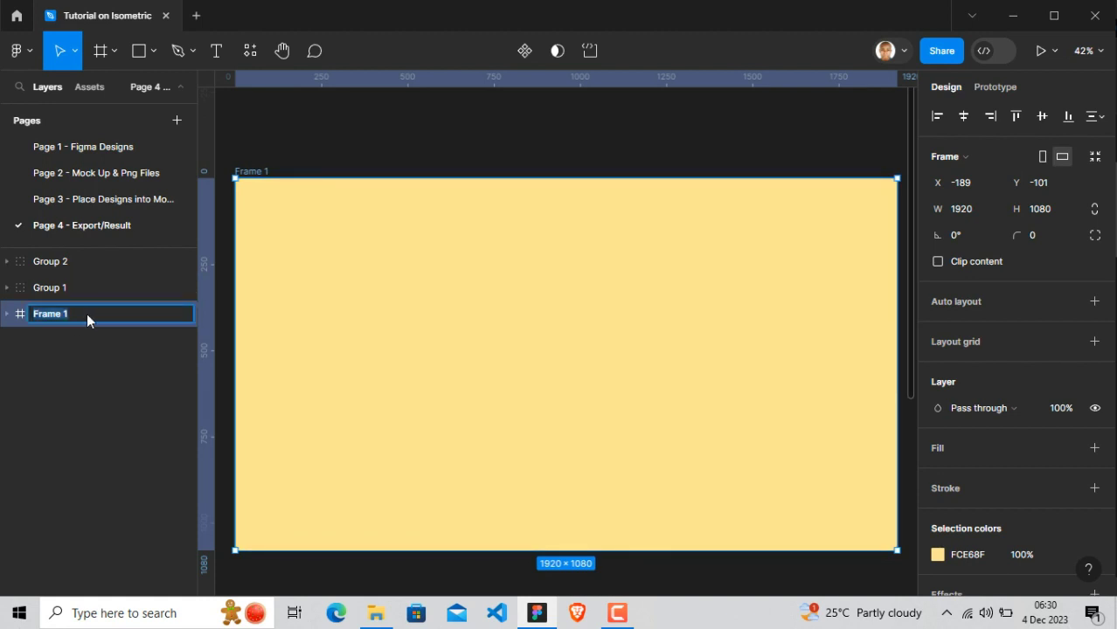
{"action": "type", "text": "Final Result"}
{"action": "key", "text": "Return"}
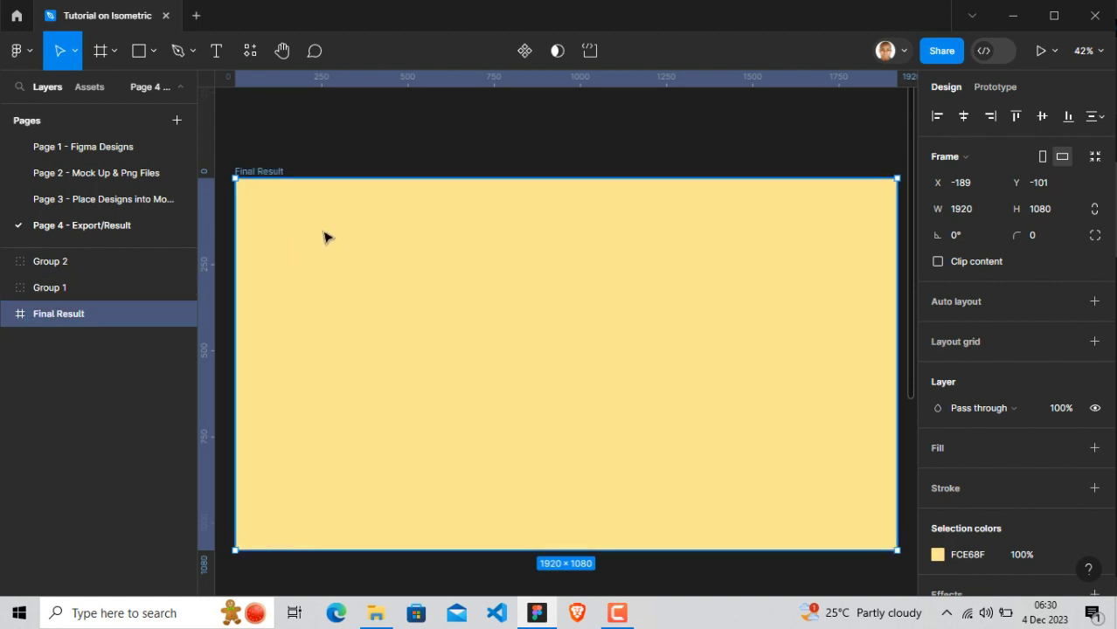
Move both phone groups together into the Final Result frame, centred horizontally over the yellow background
{"action": "scroll", "coordinate": [403, 219], "scroll_direction": "down", "scroll_amount": 6}
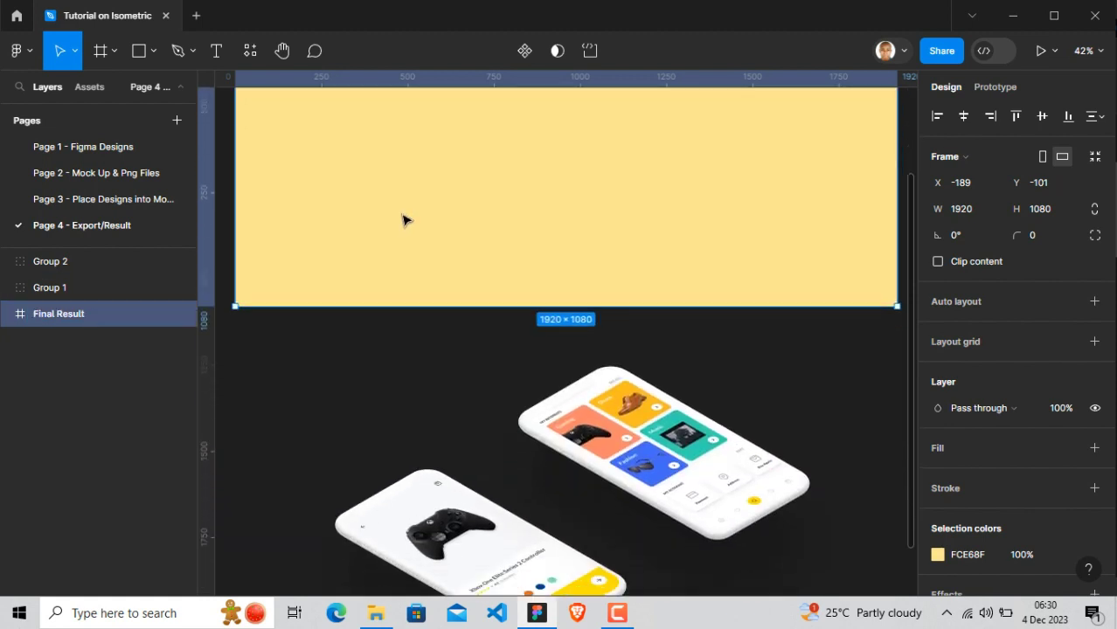
{"action": "scroll", "coordinate": [403, 220], "scroll_direction": "down", "scroll_amount": 2}
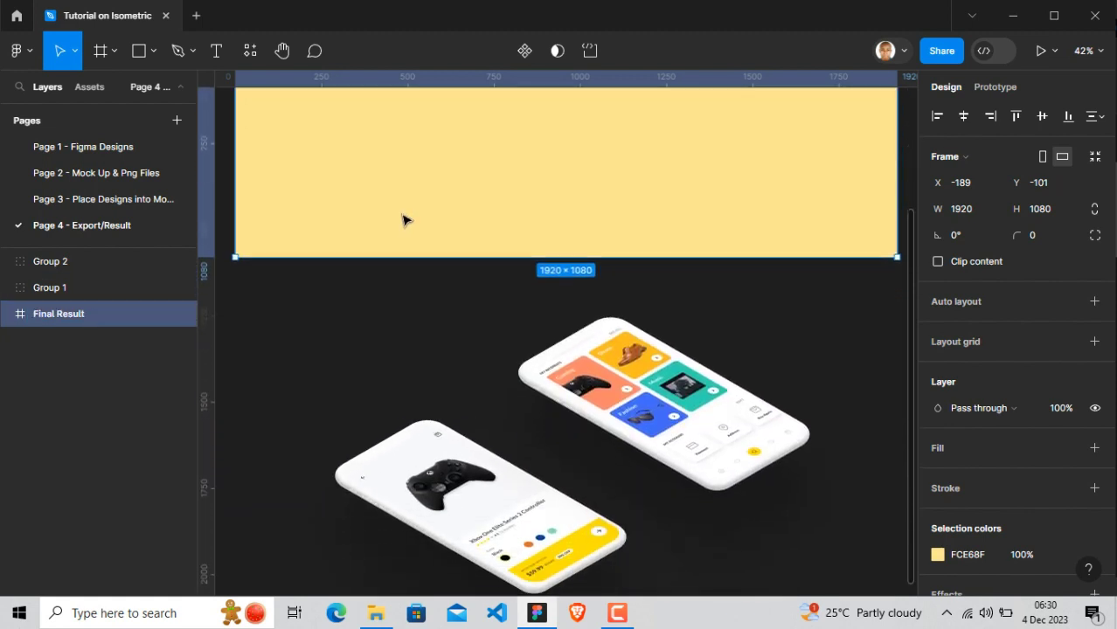
{"action": "left_click", "coordinate": [476, 482]}
{"action": "left_click", "coordinate": [743, 412], "text": "shift"}
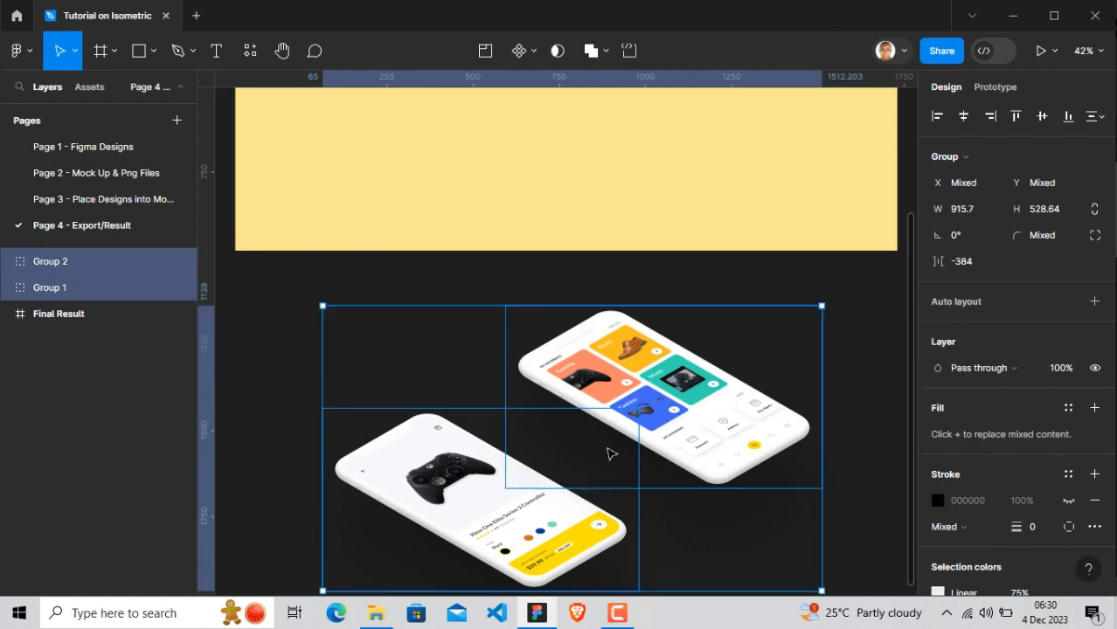
{"action": "mouse_move", "coordinate": [588, 462]}
{"action": "left_mouse_down"}
{"action": "mouse_move", "coordinate": [589, 168]}
{"action": "mouse_move", "coordinate": [615, 77]}
{"action": "mouse_move", "coordinate": [593, 167]}
{"action": "mouse_move", "coordinate": [653, 47]}
{"action": "mouse_move", "coordinate": [656, 336]}
{"action": "mouse_move", "coordinate": [770, 453]}
{"action": "mouse_move", "coordinate": [619, 468]}
{"action": "mouse_move", "coordinate": [598, 515]}
{"action": "mouse_move", "coordinate": [589, 494]}
{"action": "mouse_move", "coordinate": [558, 479]}
{"action": "mouse_move", "coordinate": [578, 483]}
{"action": "mouse_move", "coordinate": [579, 523]}
{"action": "mouse_move", "coordinate": [577, 469]}
{"action": "left_mouse_up"}
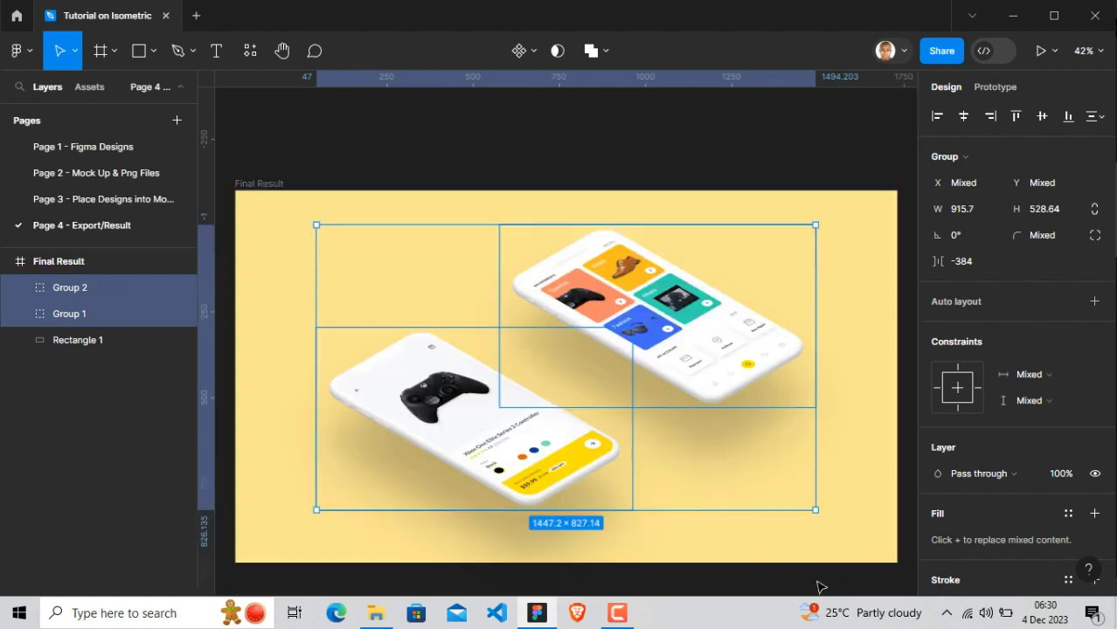
{"action": "left_click", "coordinate": [818, 586]}
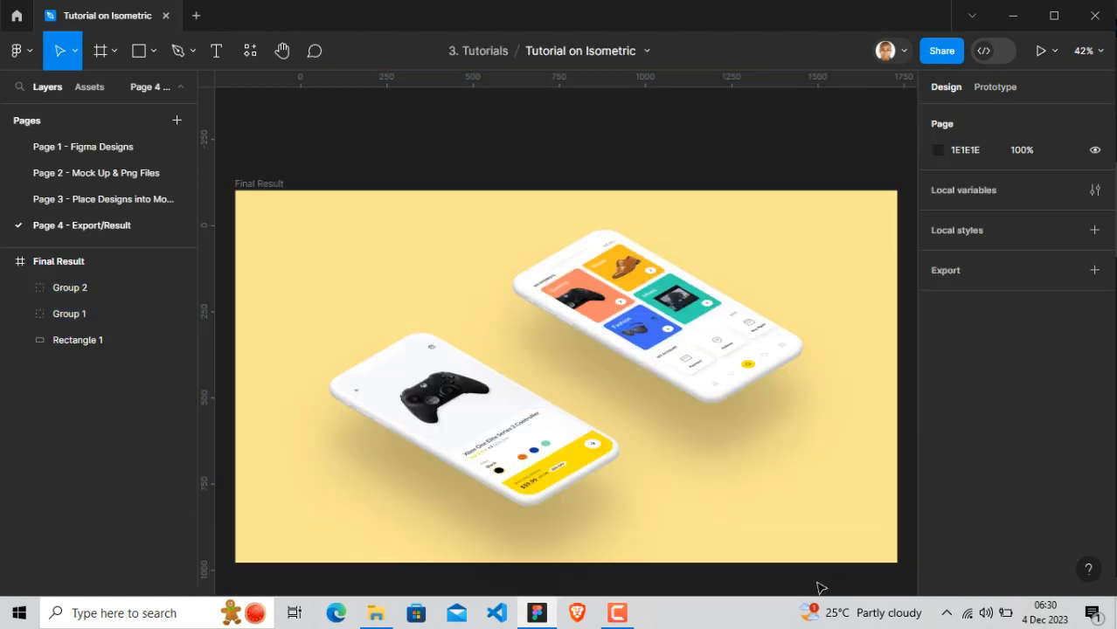
Export the Final Result frame as a 1x PNG and save it as Final Result.png in the Desktop's Tutorial folder
{"action": "scroll", "coordinate": [309, 179], "scroll_direction": "down", "scroll_amount": 1}
{"action": "left_click", "coordinate": [309, 180]}
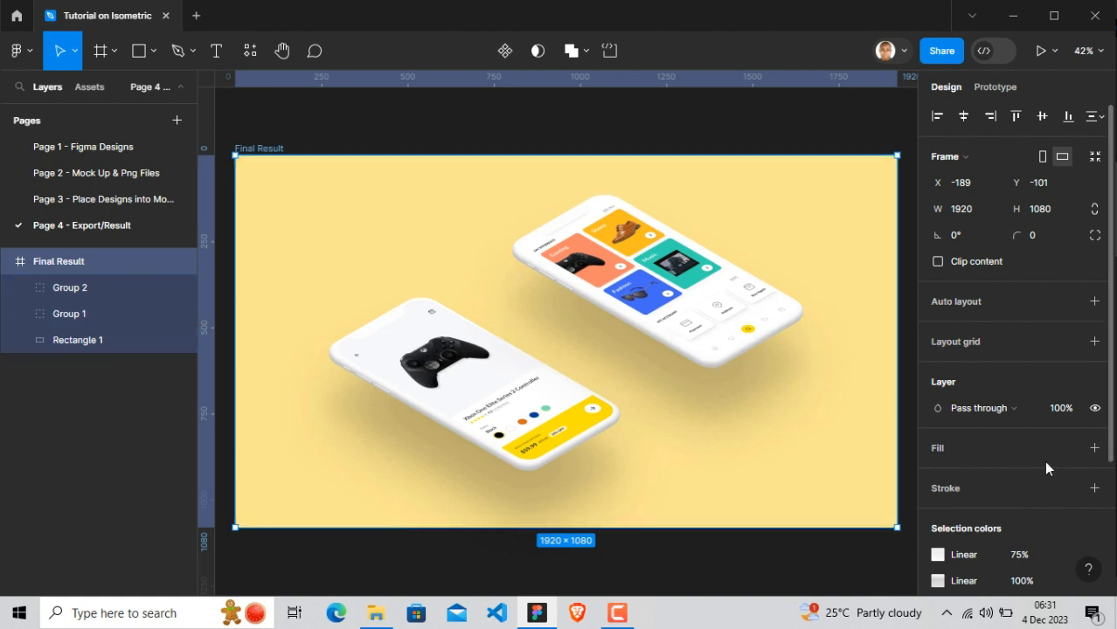
{"action": "scroll", "coordinate": [1044, 461], "scroll_direction": "down", "scroll_amount": 2}
{"action": "left_click", "coordinate": [1094, 534]}
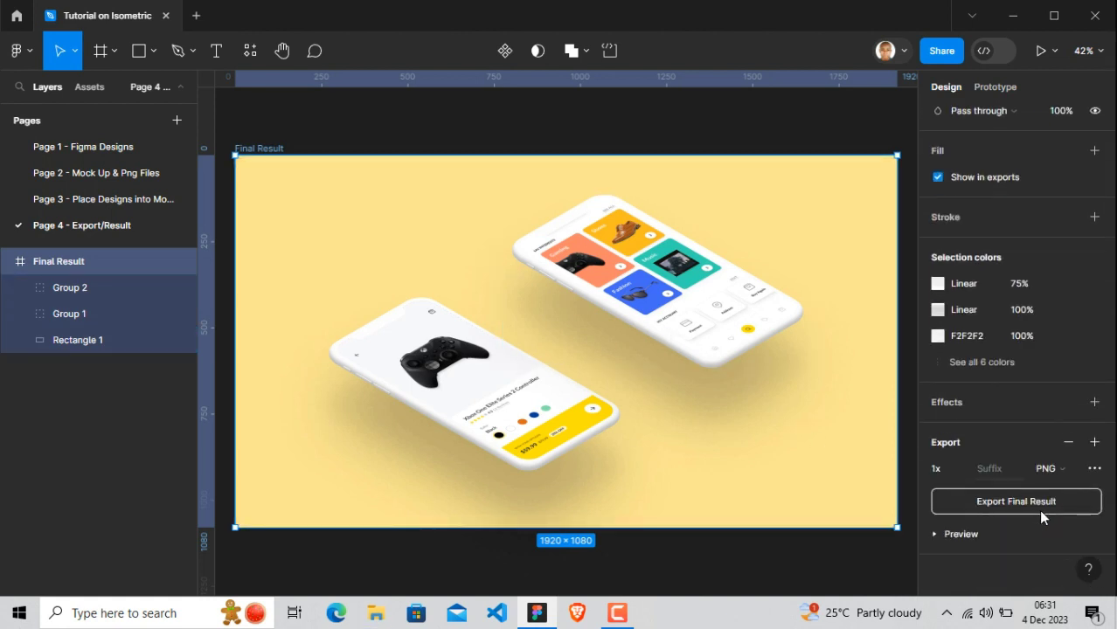
{"action": "left_click", "coordinate": [998, 501]}
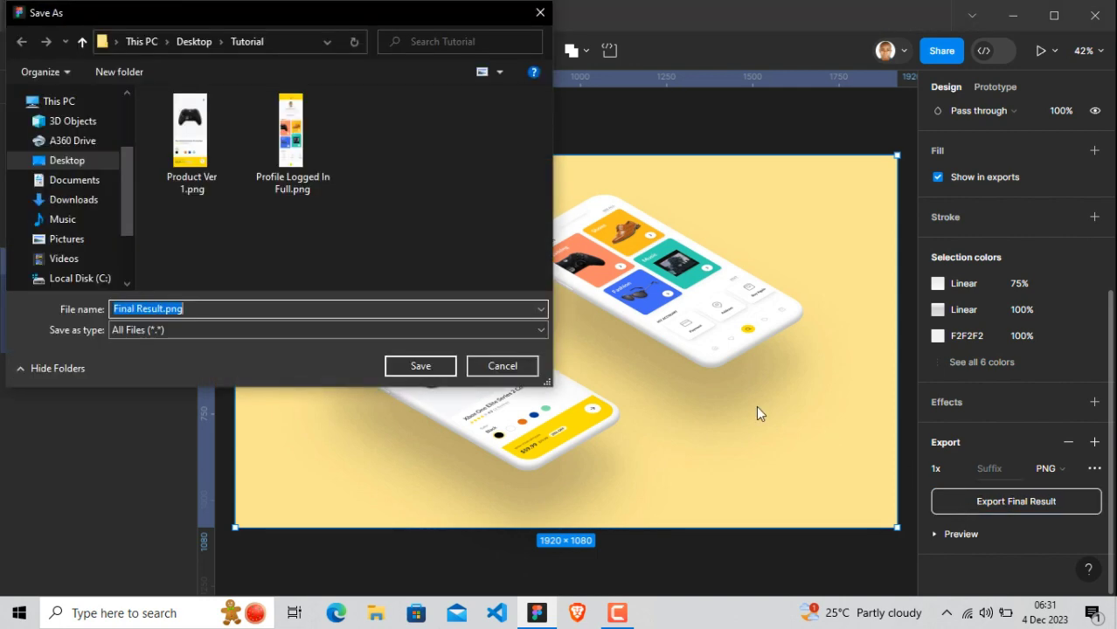
{"action": "left_click", "coordinate": [412, 362]}
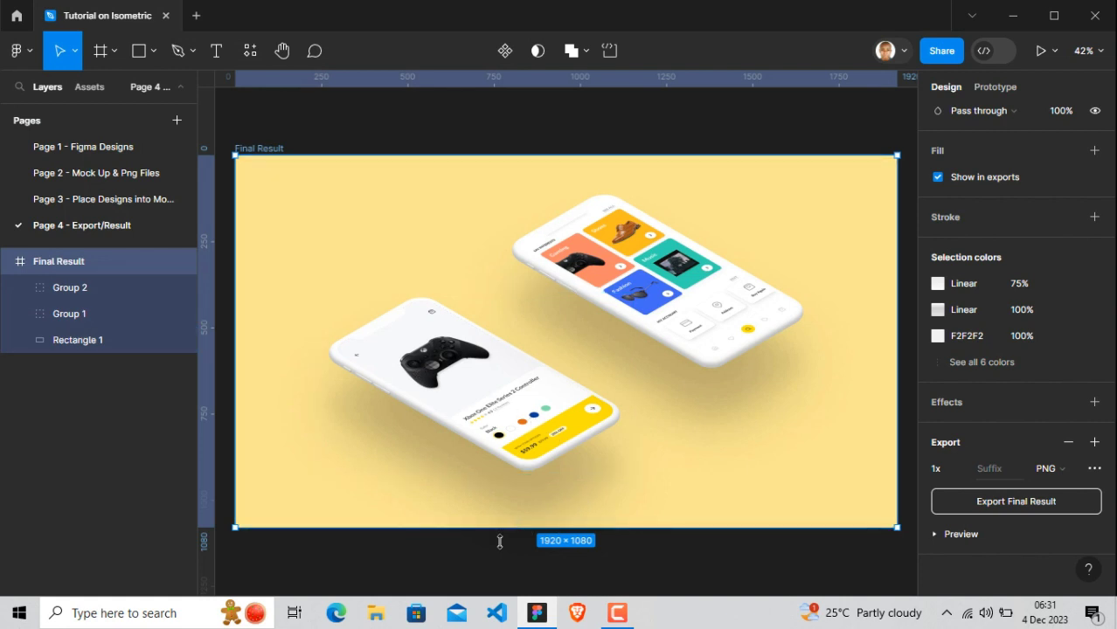
{"action": "left_click", "coordinate": [433, 582]}
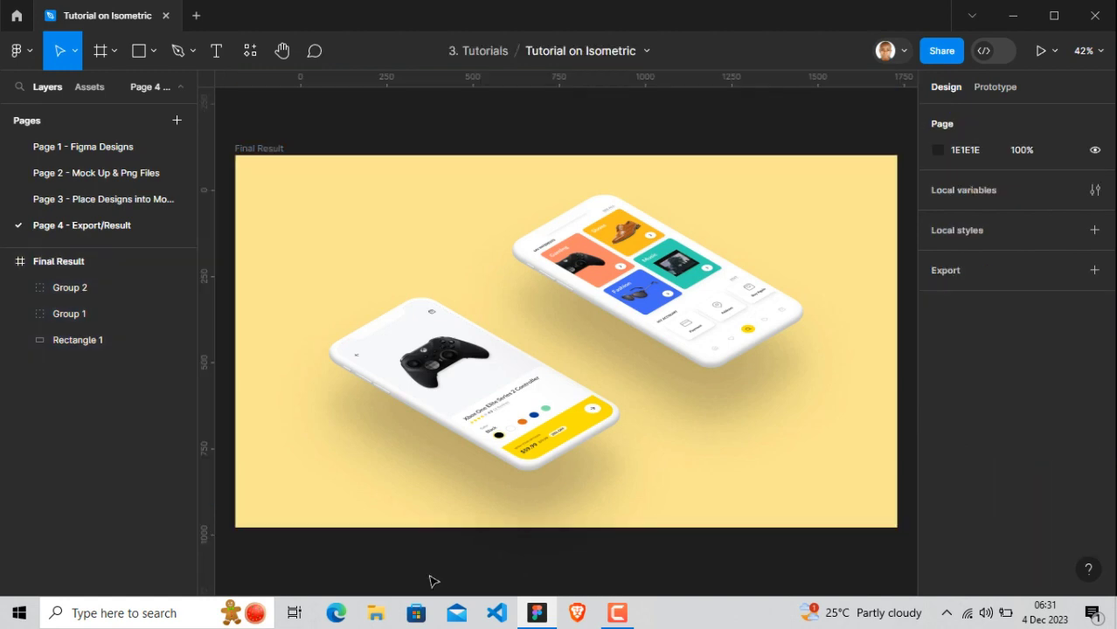
Switch to File Explorer and open Final Result.png from the Desktop's Tutorial folder
{"action": "left_click", "coordinate": [376, 614]}
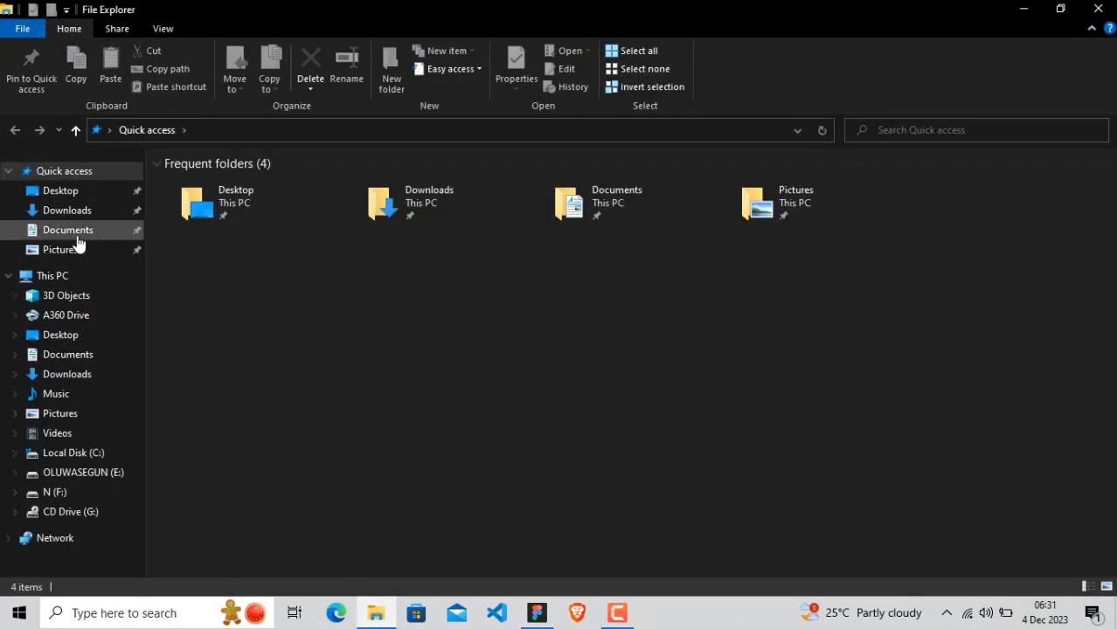
{"action": "left_click", "coordinate": [64, 189]}
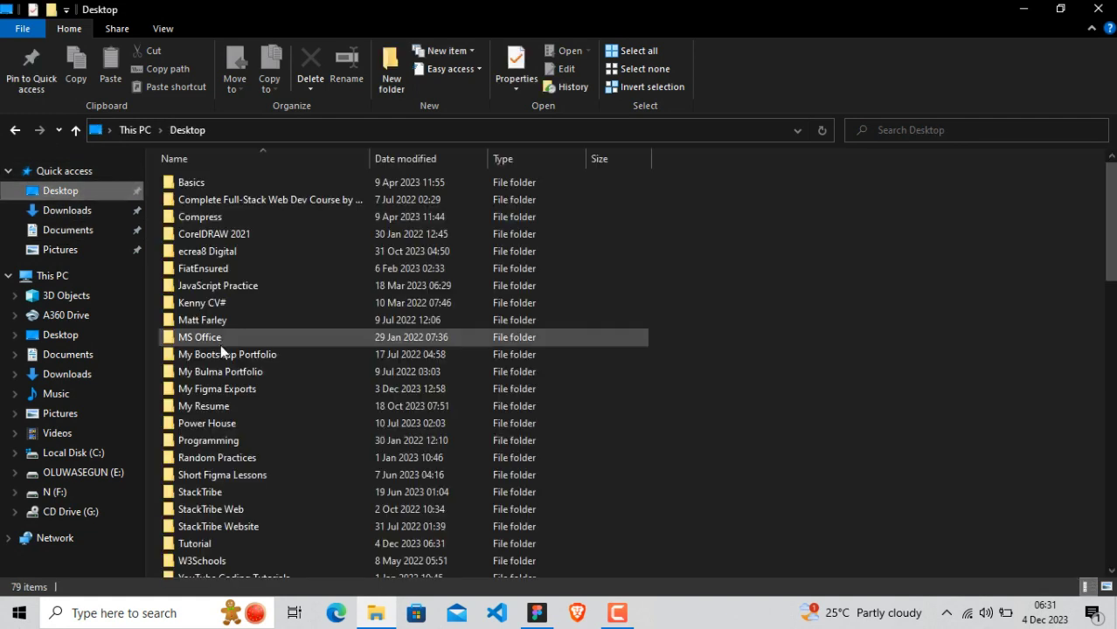
{"action": "double_click", "coordinate": [264, 543]}
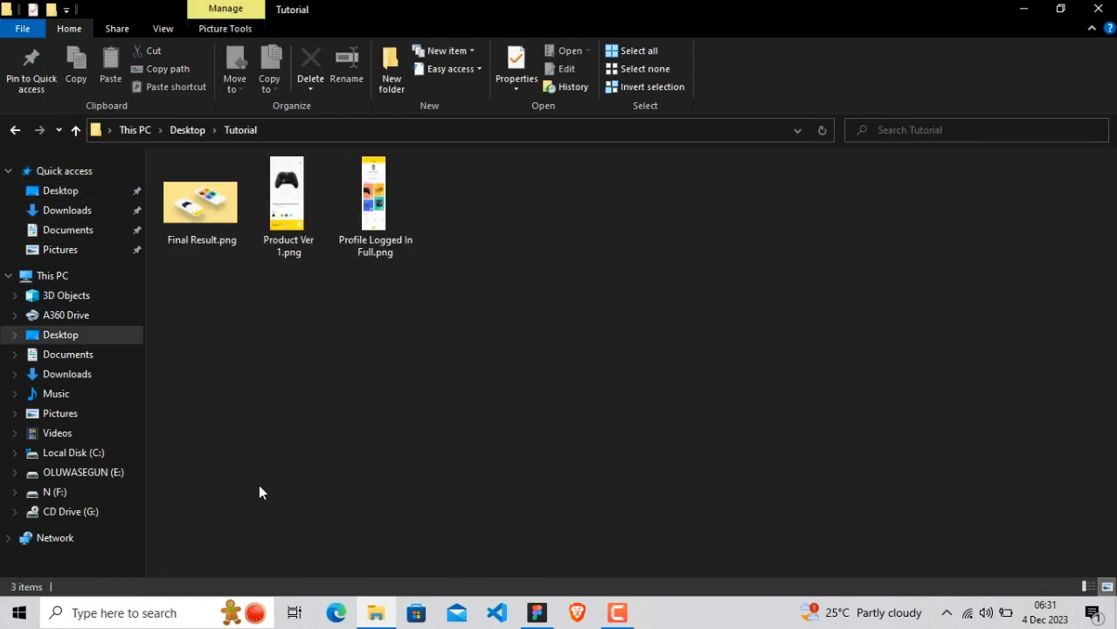
{"action": "double_click", "coordinate": [214, 217]}
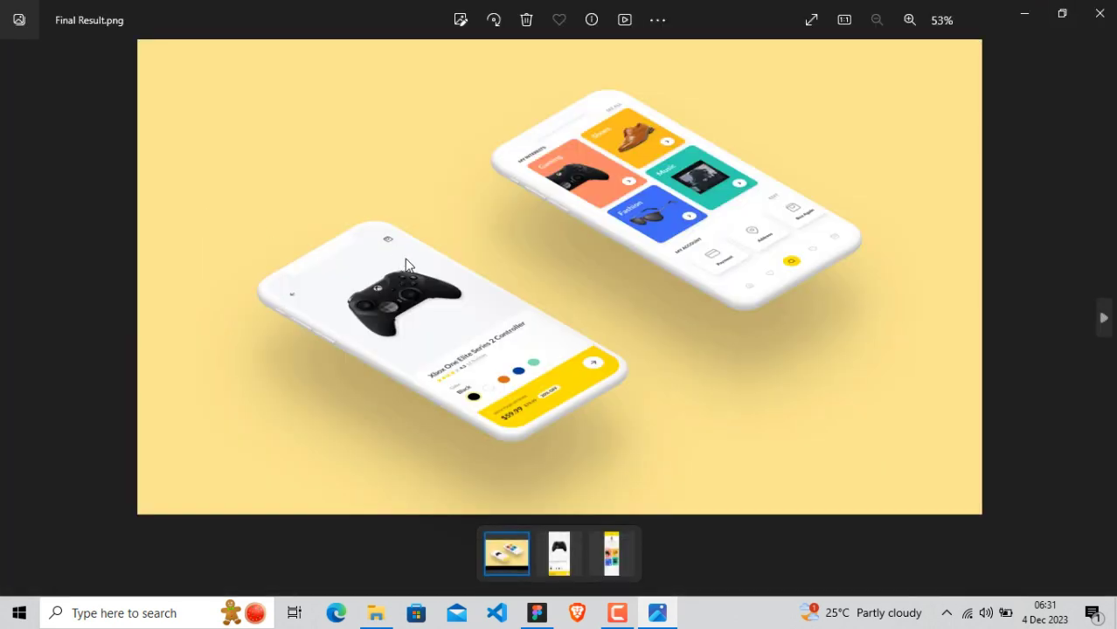
Examine the exported mockup up close, checking both phone screens and their shadows at up to 107% and then 75% zoom
{"action": "double_click", "coordinate": [473, 277]}
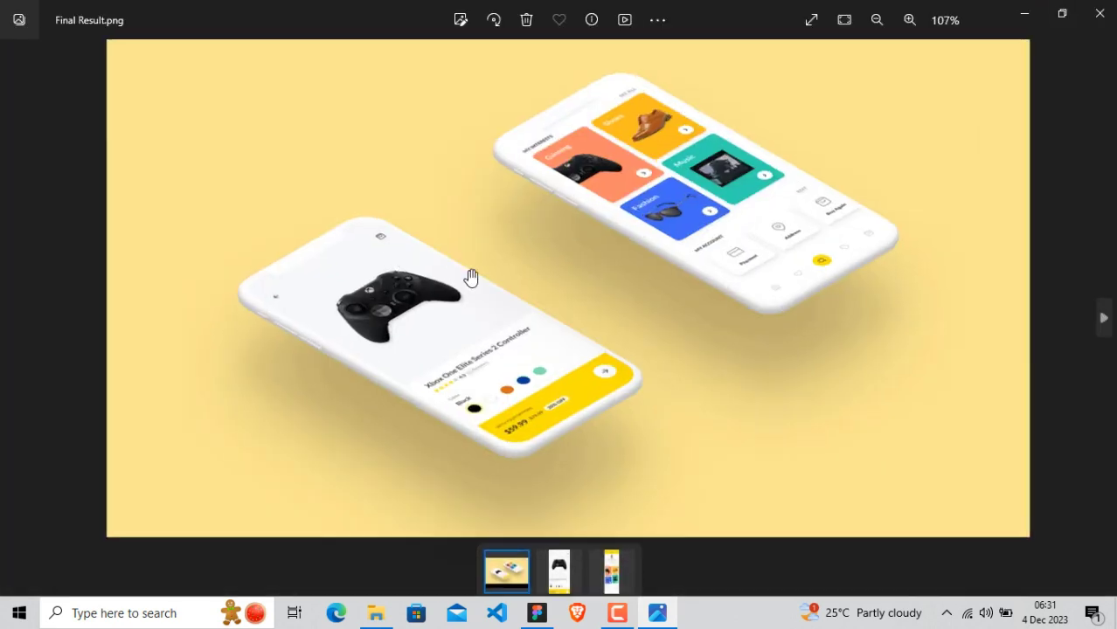
{"action": "left_click_drag", "start_coordinate": [540, 294], "coordinate": [606, 294]}
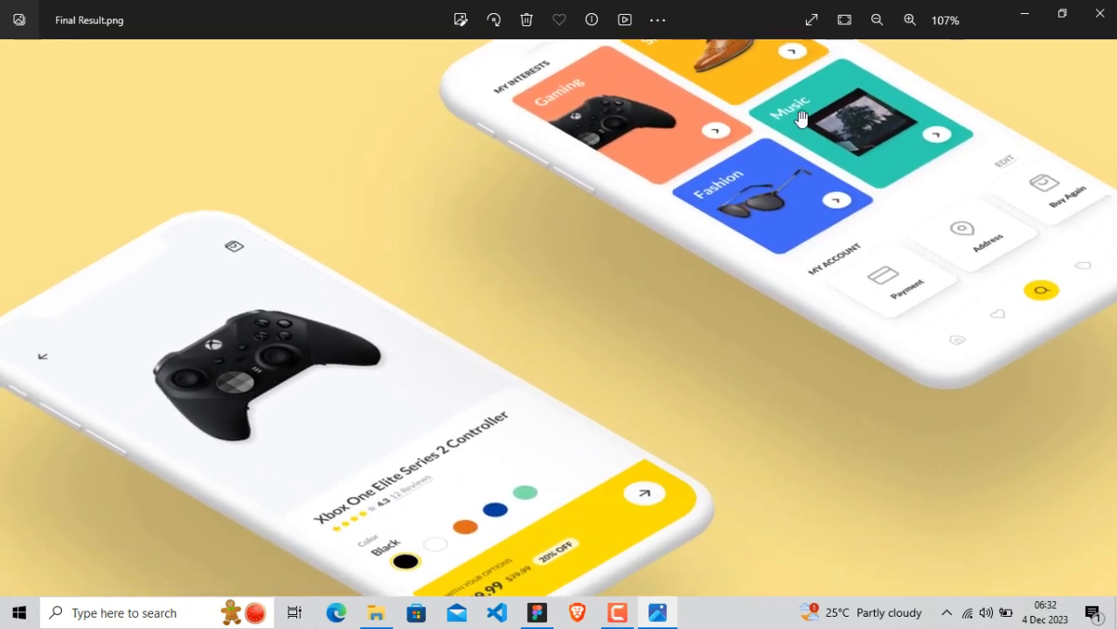
{"action": "left_click", "coordinate": [877, 19]}
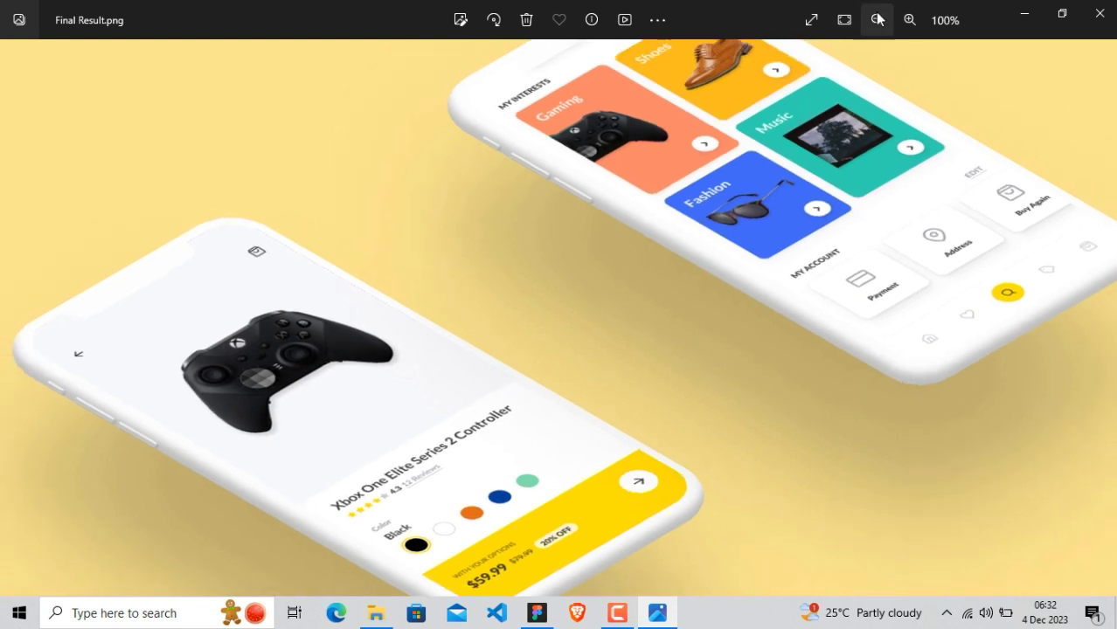
{"action": "left_click", "coordinate": [877, 20]}
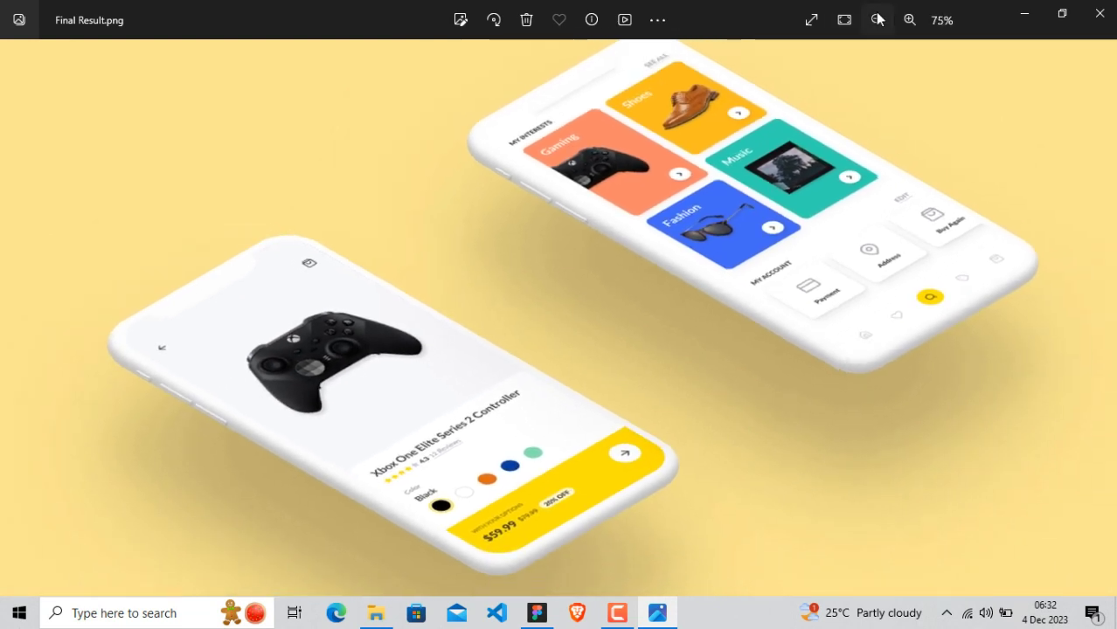
{"action": "mouse_move", "coordinate": [814, 156]}
{"action": "left_mouse_down"}
{"action": "mouse_move", "coordinate": [815, 210]}
{"action": "mouse_move", "coordinate": [793, 164]}
{"action": "left_mouse_up"}
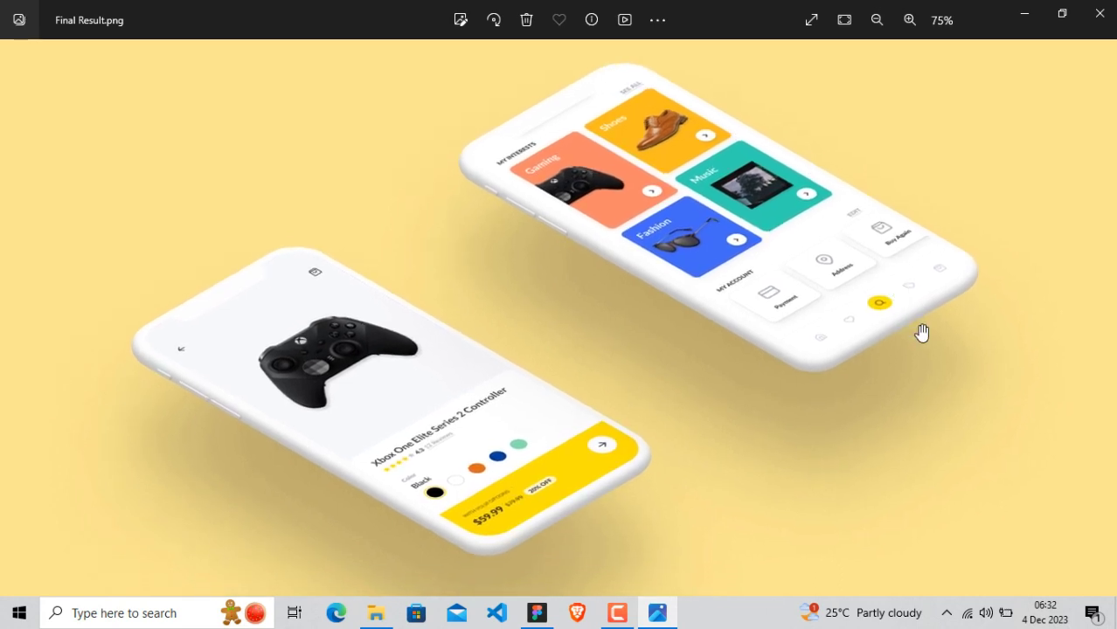
{"action": "left_click_drag", "start_coordinate": [922, 332], "coordinate": [910, 316]}
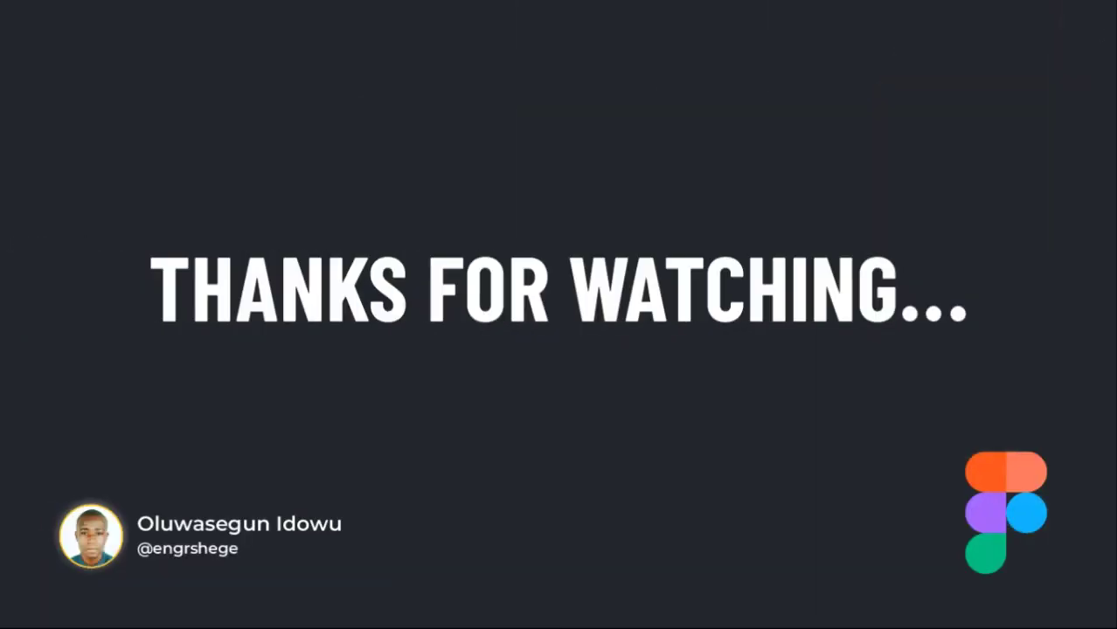